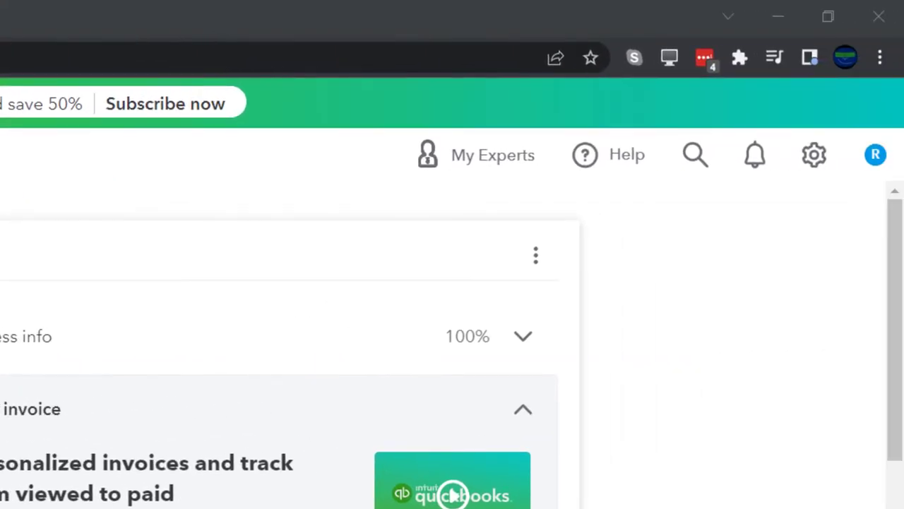
# Step: Check which view the practice company uses in its settings, and compare it with the sample company's home page in Edge
pyautogui.hotkey('ctrl', '+')
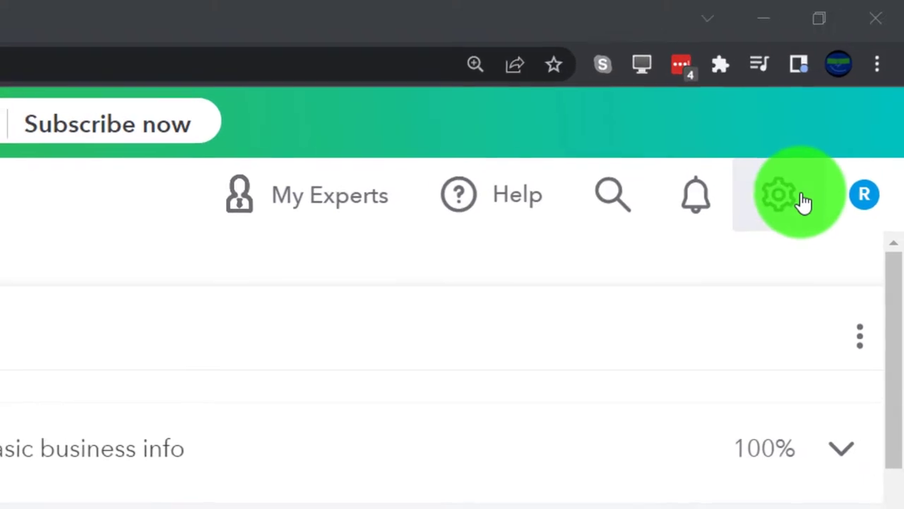
pyautogui.click(848, 95)
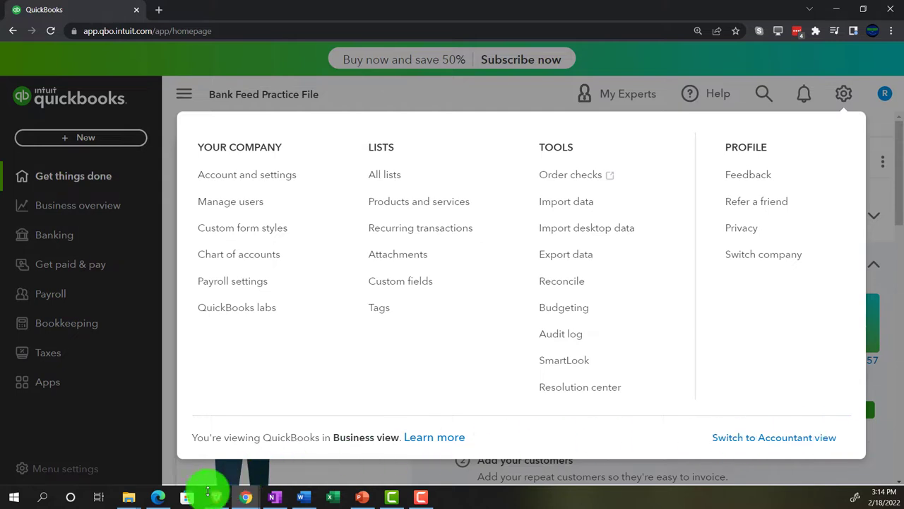
pyautogui.click(159, 499)
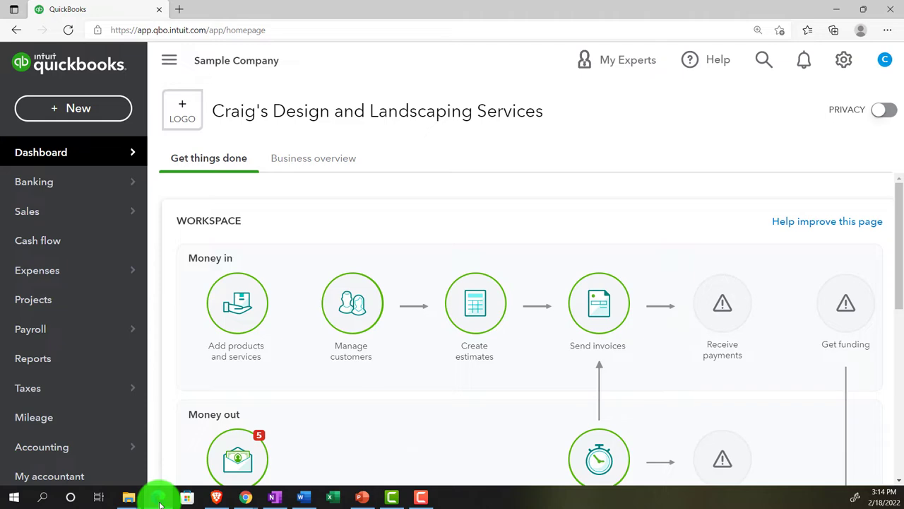
pyautogui.click(159, 499)
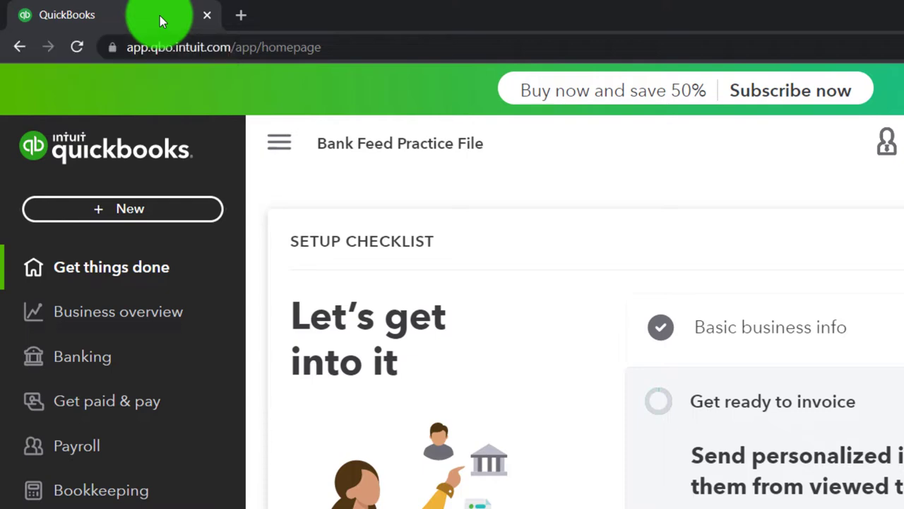
# Step: Duplicate the Bank Feed Practice File browser tab twice so that three tabs of the company are open
pyautogui.rightClick(162, 17)
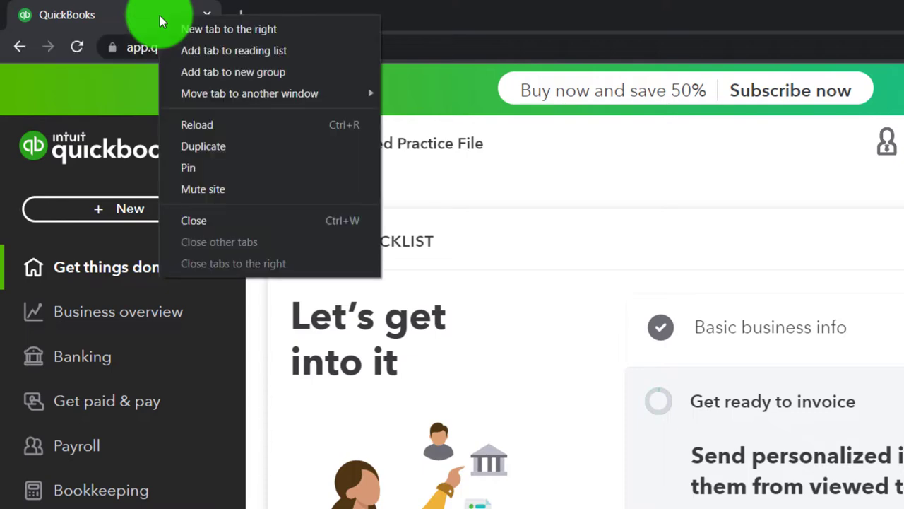
pyautogui.click(189, 145)
pyautogui.click(171, 21)
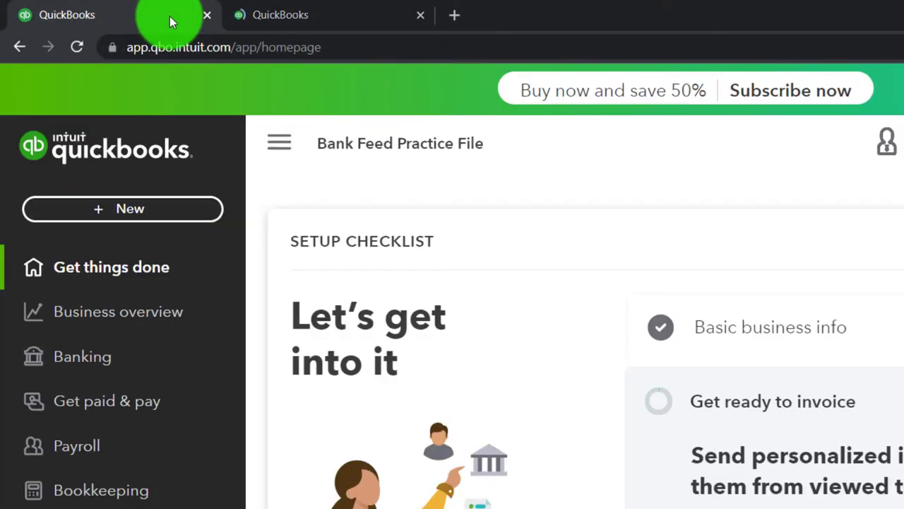
pyautogui.rightClick(171, 22)
pyautogui.click(215, 146)
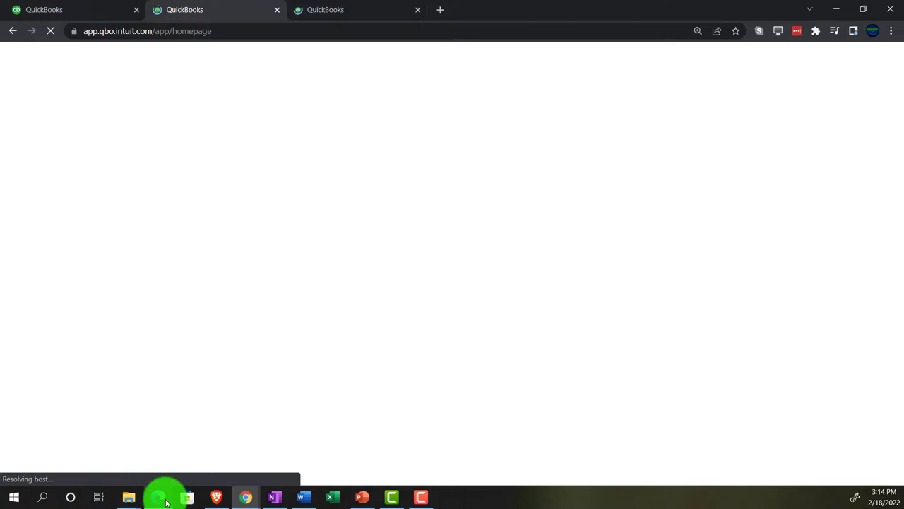
# Step: Switch to the sample company in Edge, show its Reports page, and return to the practice file in Chrome
pyautogui.click(167, 502)
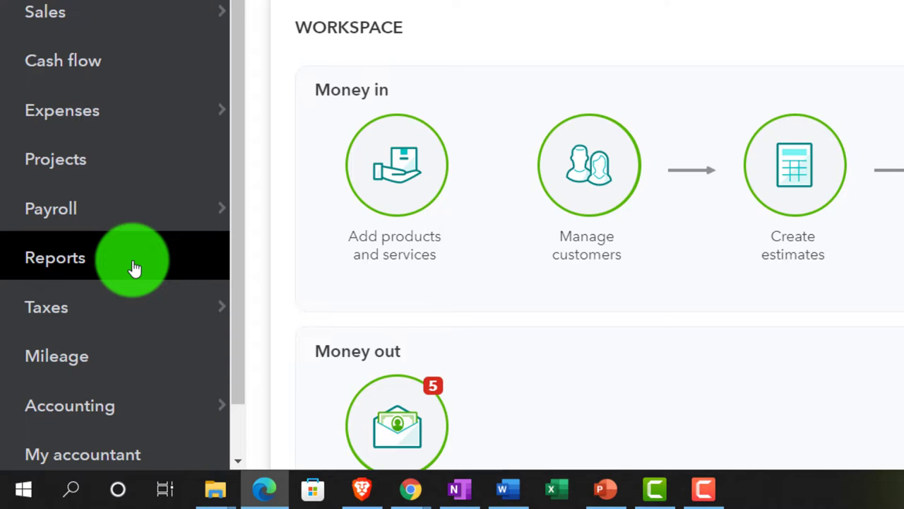
pyautogui.click(134, 267)
pyautogui.click(265, 488)
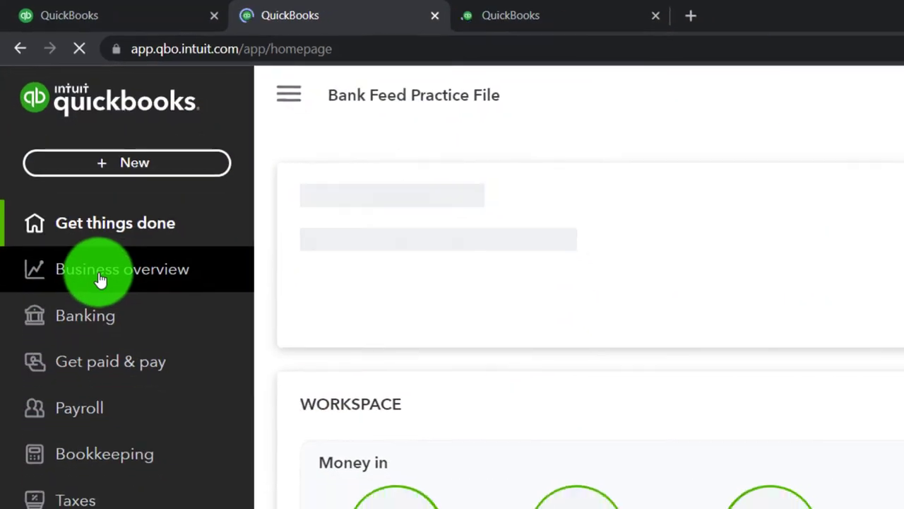
# Step: Open the Balance Sheet report in the second tab with the navigation menu collapsed
pyautogui.click(100, 280)
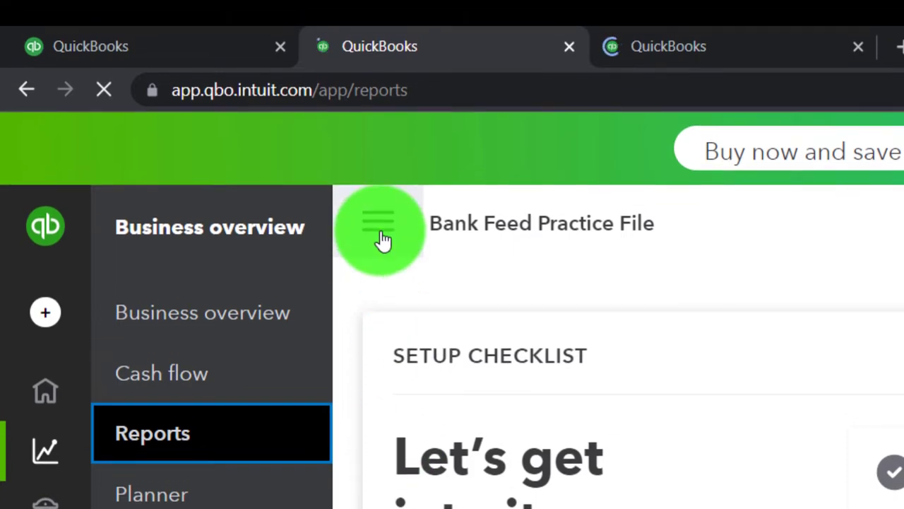
pyautogui.click(382, 220)
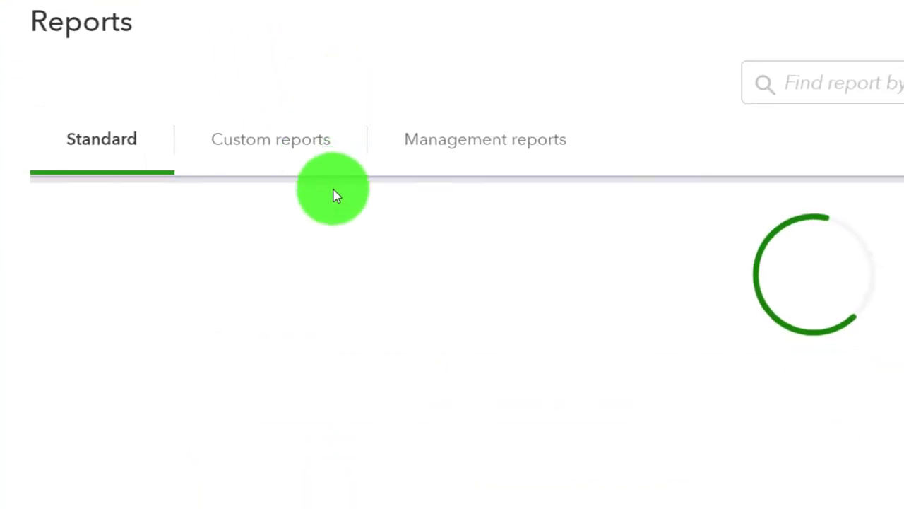
pyautogui.click(213, 364)
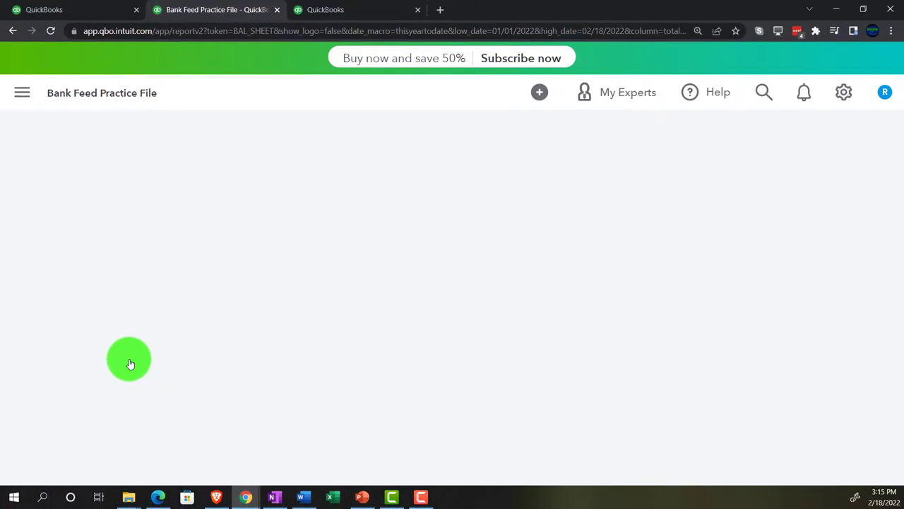
# Step: Set the Balance Sheet report period to 01/01/2021 through 12/31/2021 and run the report
pyautogui.scroll(3, 130, 364)
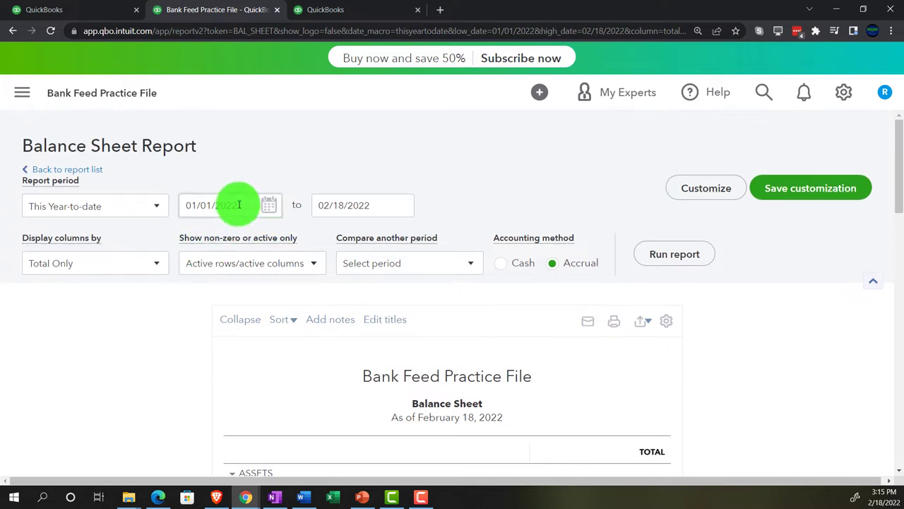
pyautogui.click(233, 205)
pyautogui.write('01/01/2021')
pyautogui.press('Tab')
pyautogui.write('12312021')
pyautogui.press('Tab')
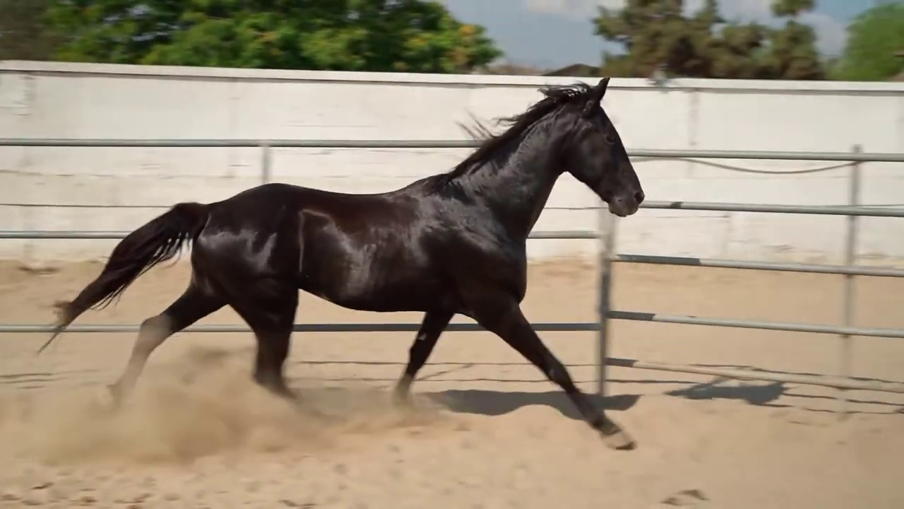
pyautogui.click(653, 263)
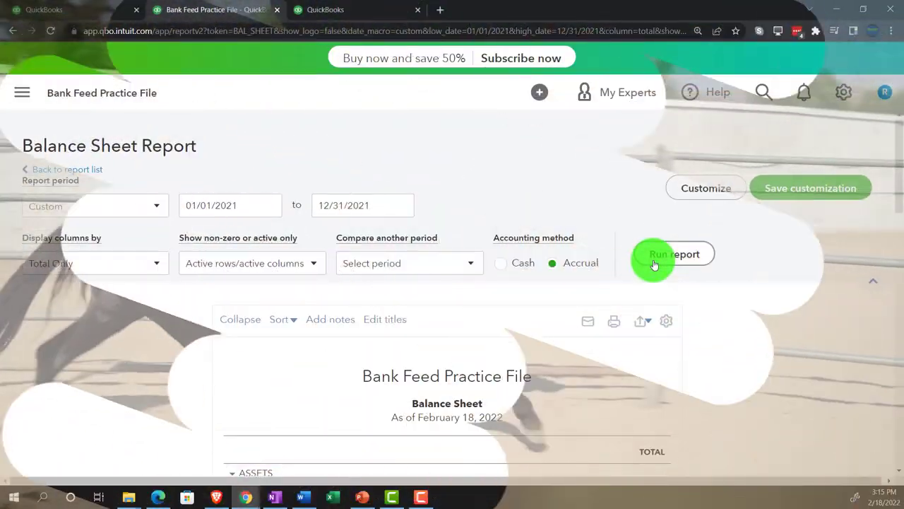
pyautogui.scroll(-3, 649, 260)
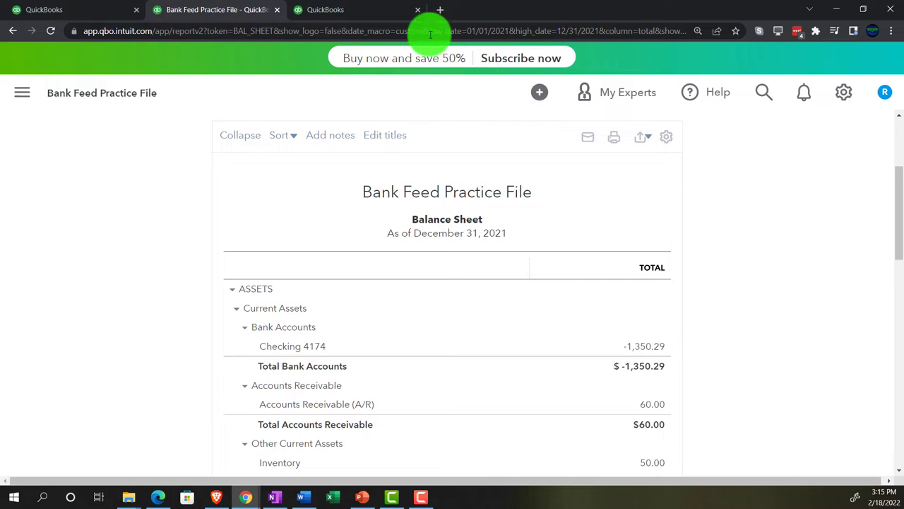
# Step: Open the Profit and Loss report in the third tab with the navigation menu collapsed
pyautogui.click(382, 16)
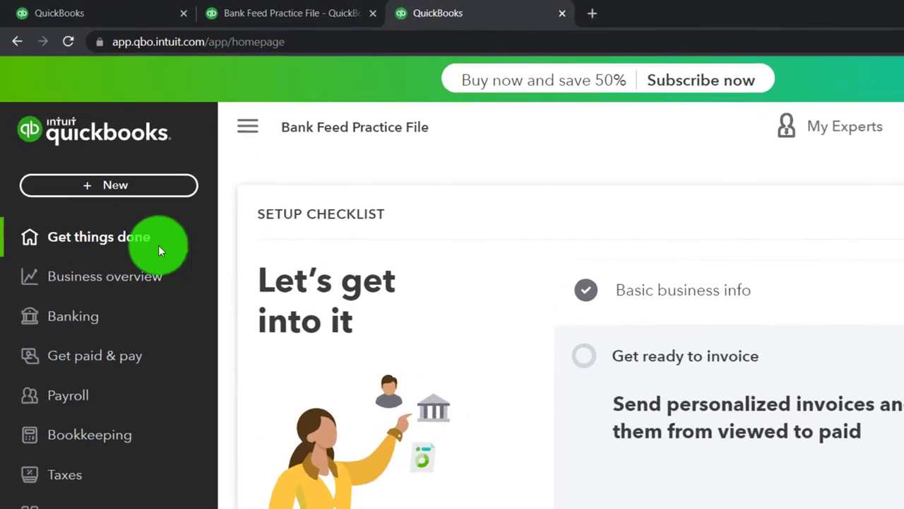
pyautogui.click(90, 310)
pyautogui.click(89, 313)
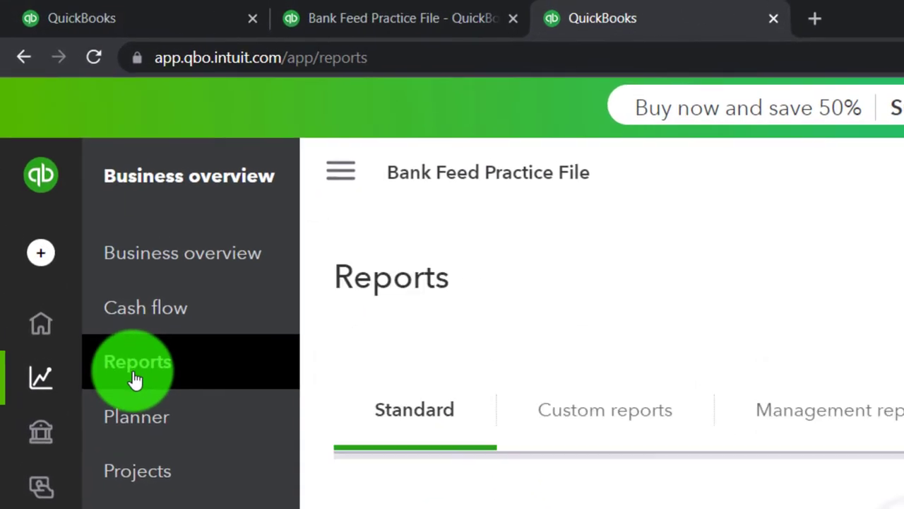
pyautogui.click(340, 177)
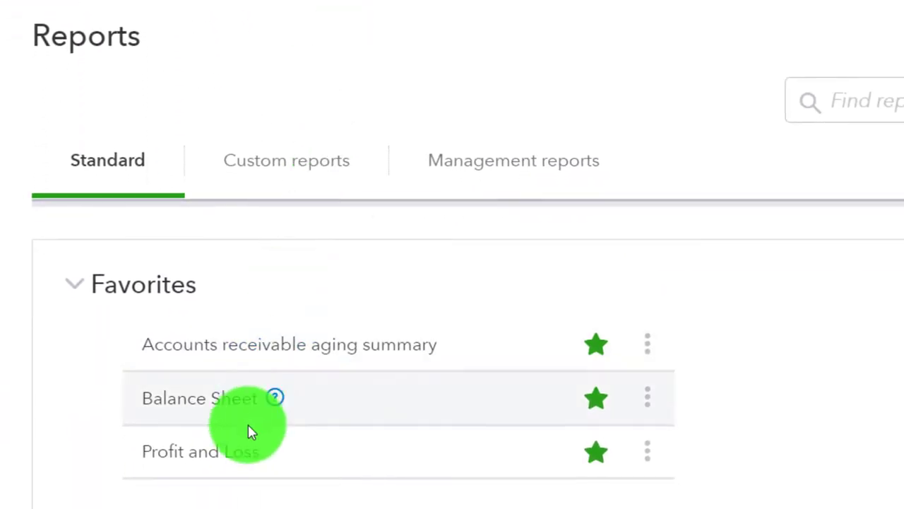
pyautogui.click(236, 463)
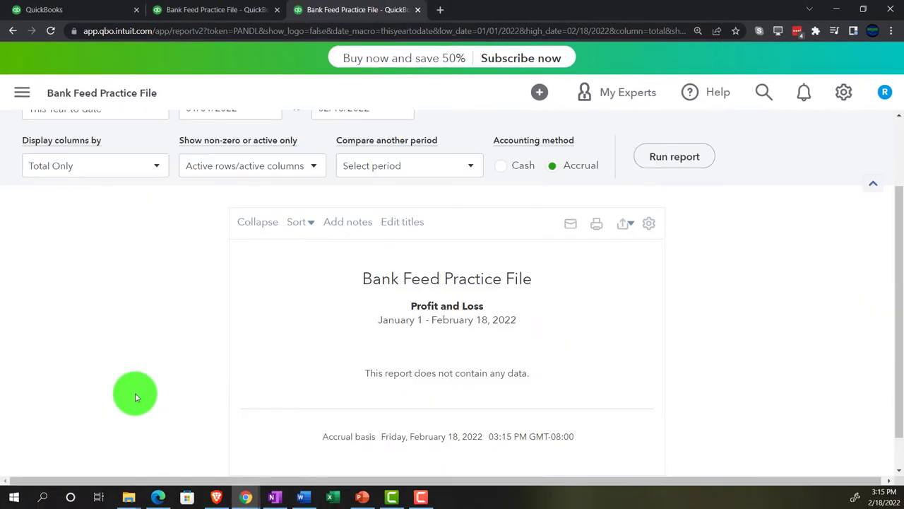
# Step: Set the Profit and Loss report period to 01/01/2021 through 12/31/2021 and run the report
pyautogui.scroll(2, 135, 393)
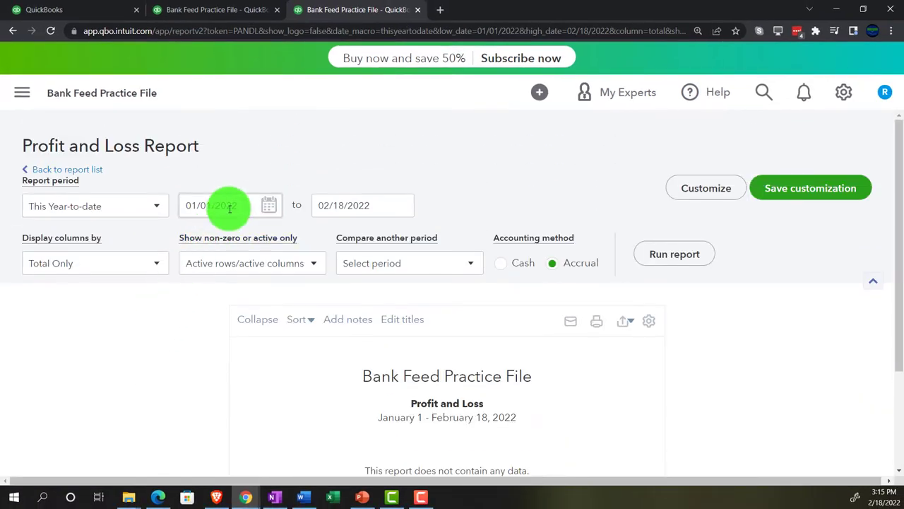
pyautogui.click(240, 205)
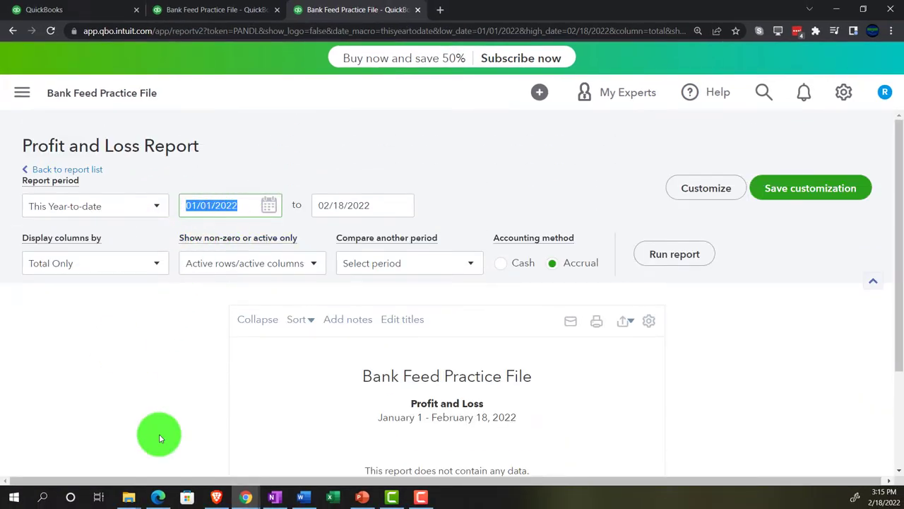
pyautogui.write('0')
pyautogui.press('Tab')
pyautogui.write('12')
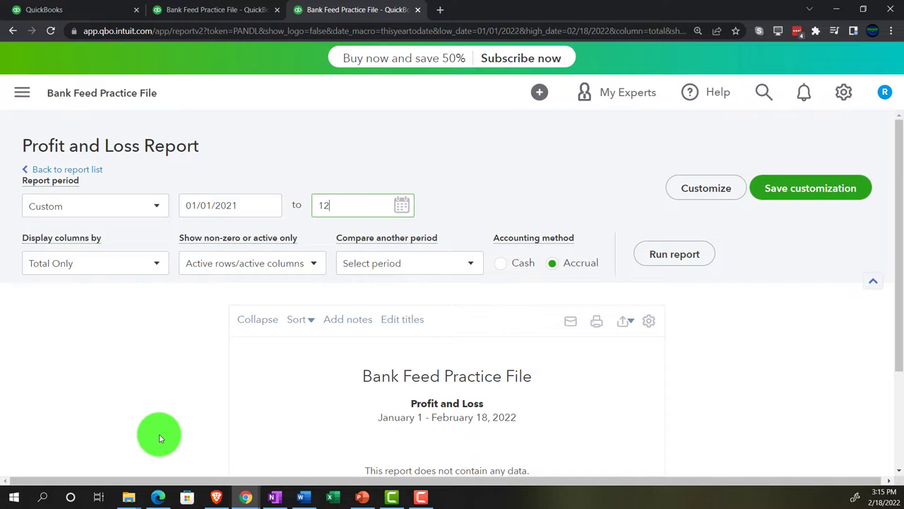
pyautogui.write('3121')
pyautogui.press('Tab')
pyautogui.click(683, 254)
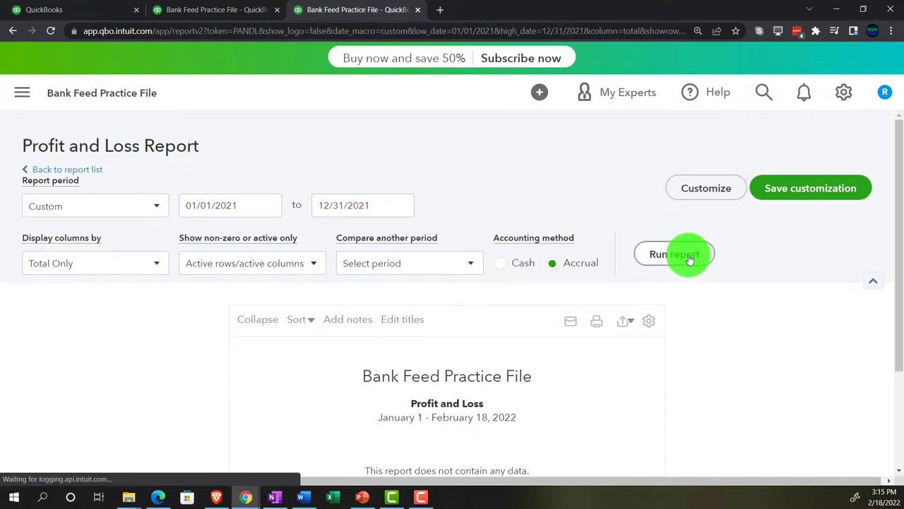
# Step: Open the bank transactions page in the first tab, compare the Banking location in the sample company, and collapse the practice file's navigation menu
pyautogui.click(105, 9)
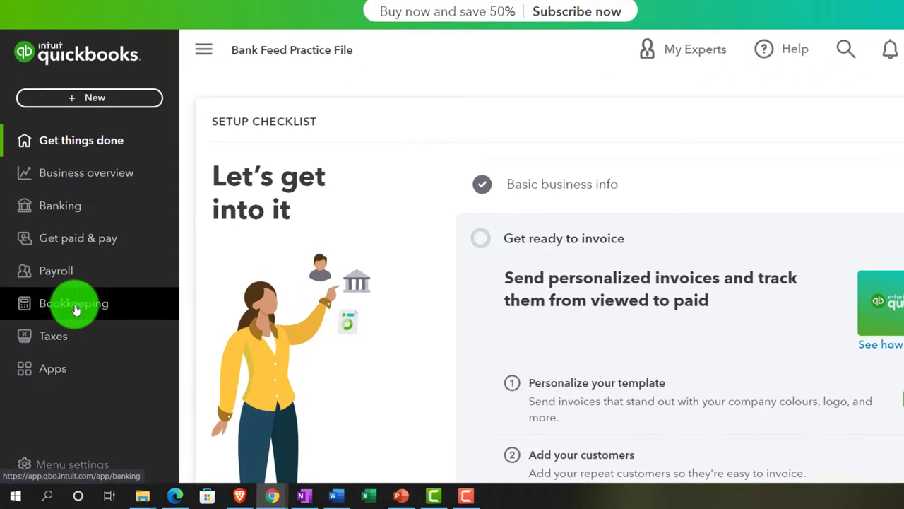
pyautogui.click(75, 311)
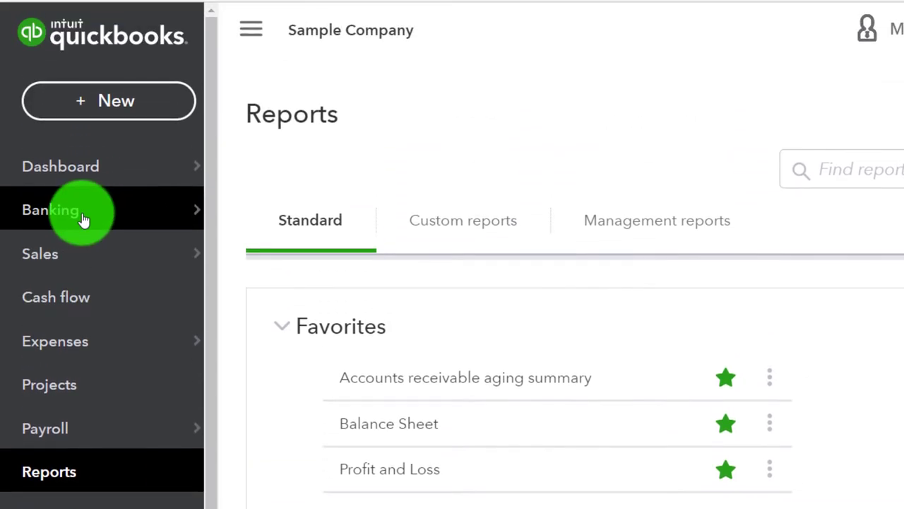
pyautogui.click(83, 215)
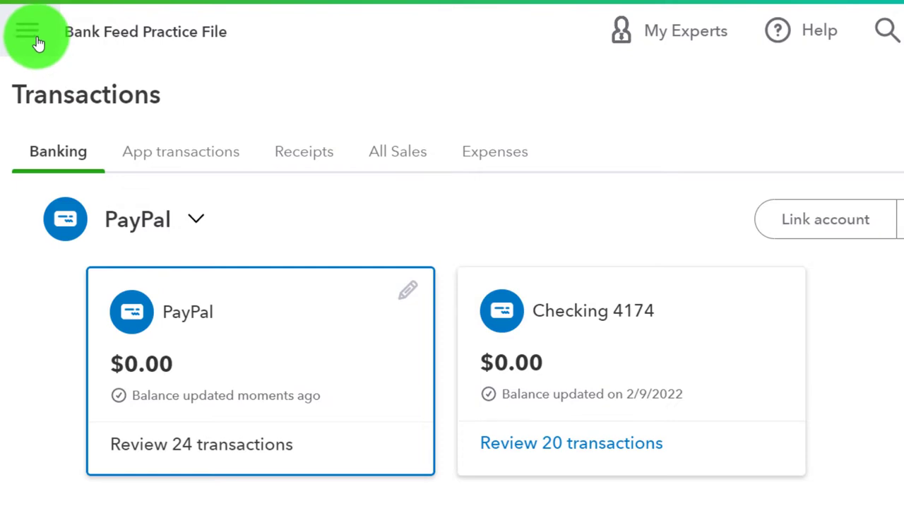
pyautogui.click(36, 39)
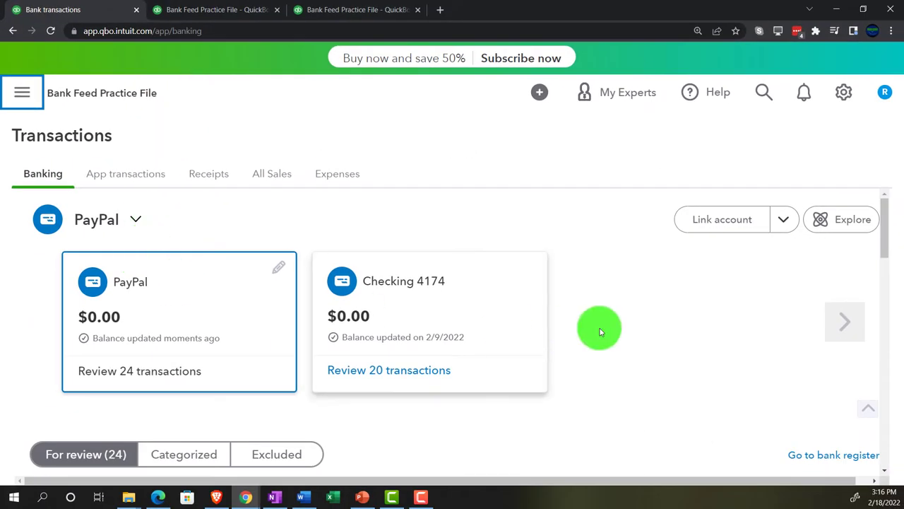
# Step: Look through the linked account cards, then display the checking account's transactions for review and sort them by amount
pyautogui.click(840, 330)
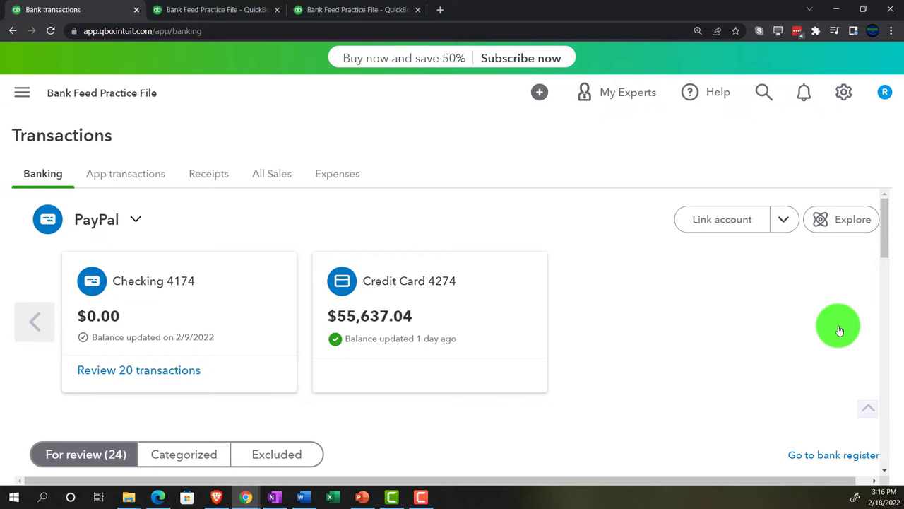
pyautogui.click(39, 320)
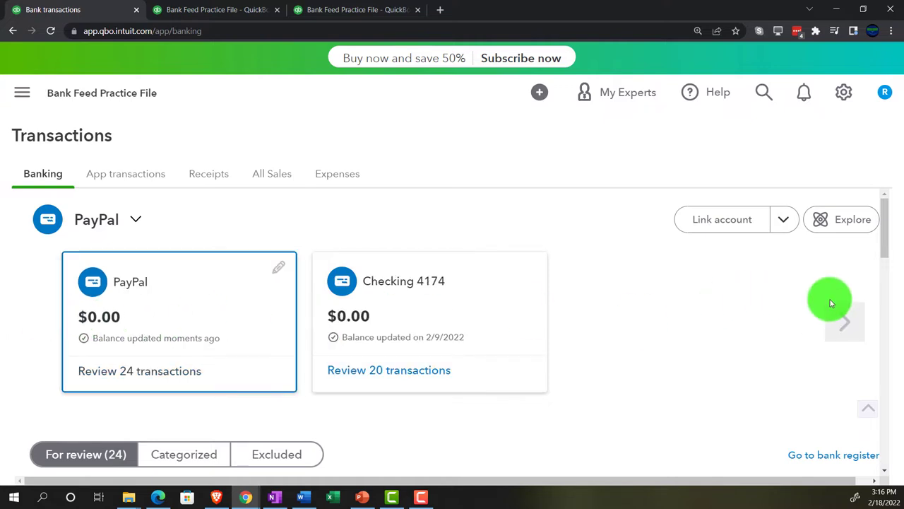
pyautogui.hotkey('ctrl', '-')
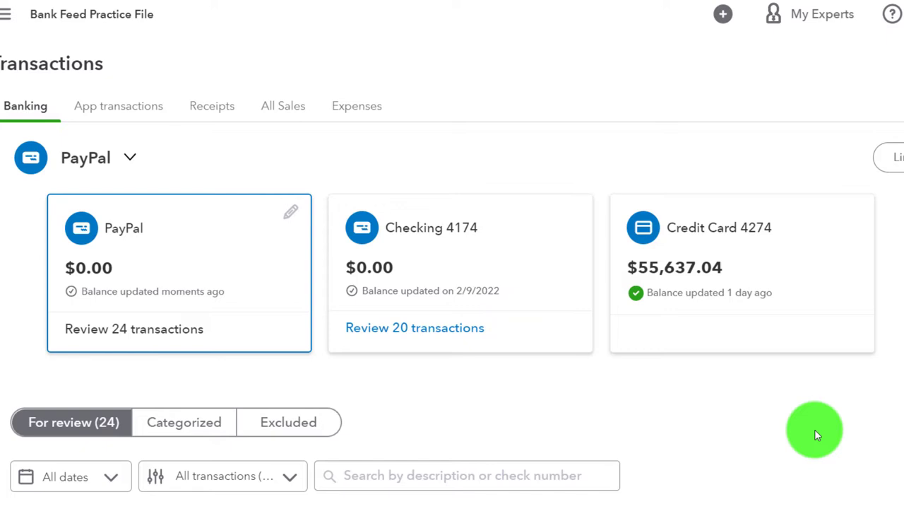
pyautogui.click(524, 350)
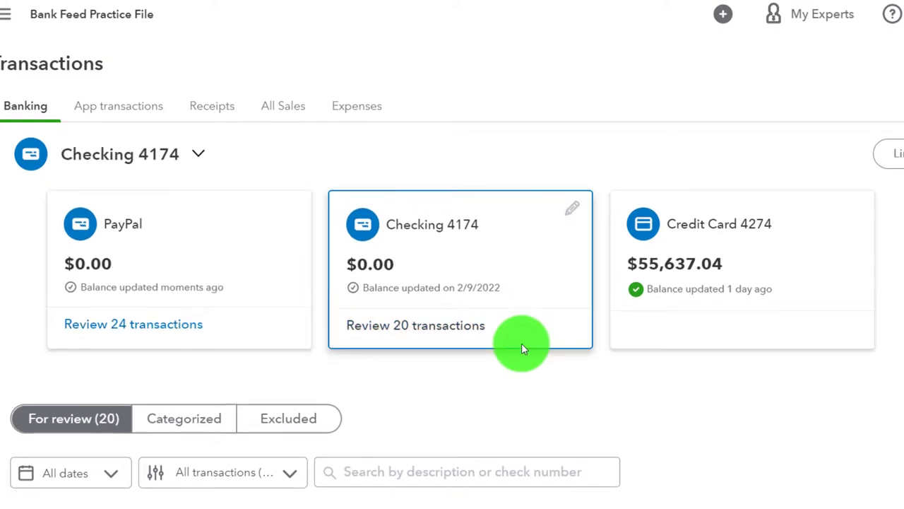
pyautogui.scroll(-5, 516, 344)
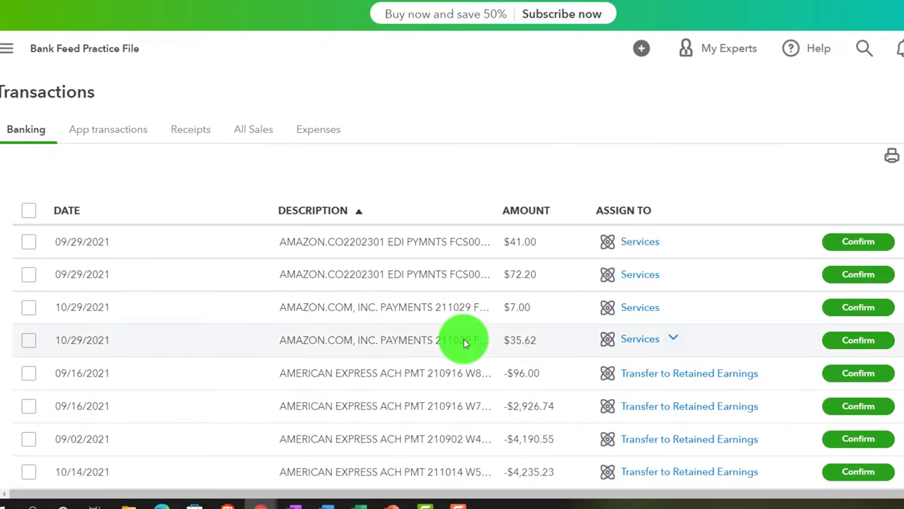
pyautogui.click(547, 210)
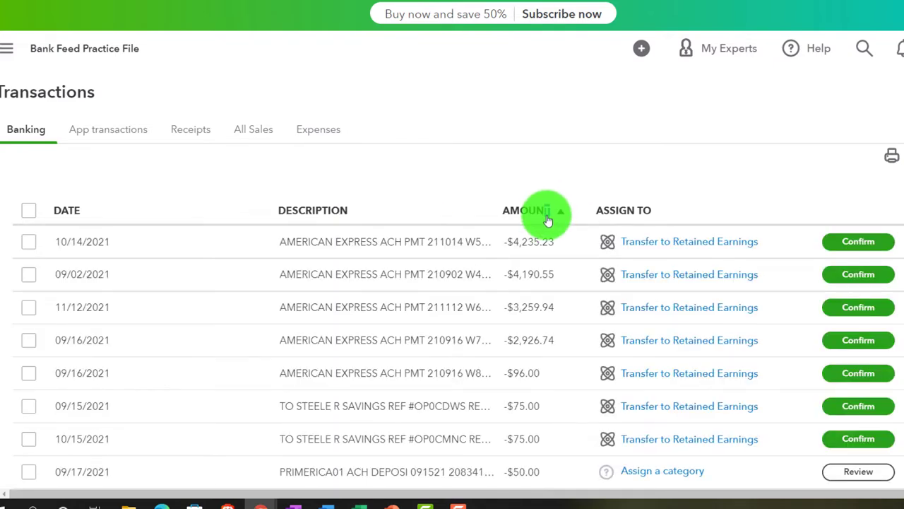
pyautogui.click(548, 216)
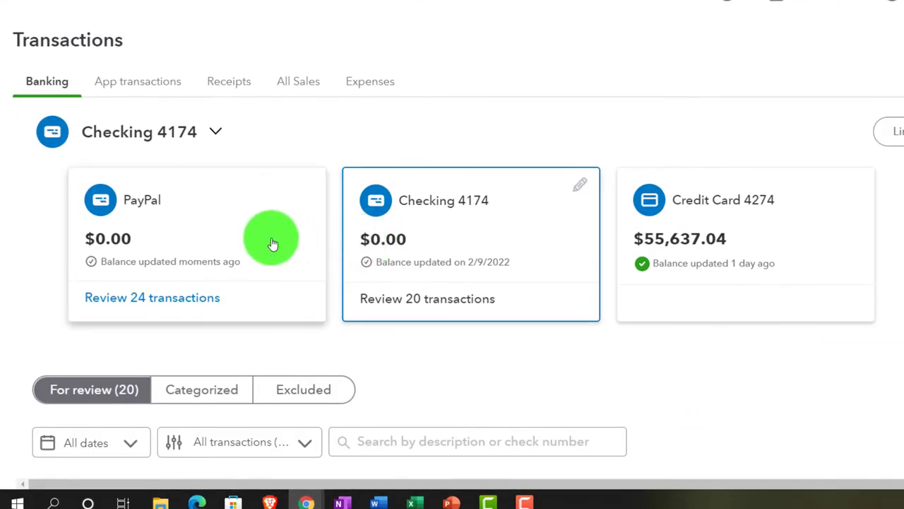
# Step: Display the PayPal account's transactions for review and look through the Udemy deposits
pyautogui.click(256, 233)
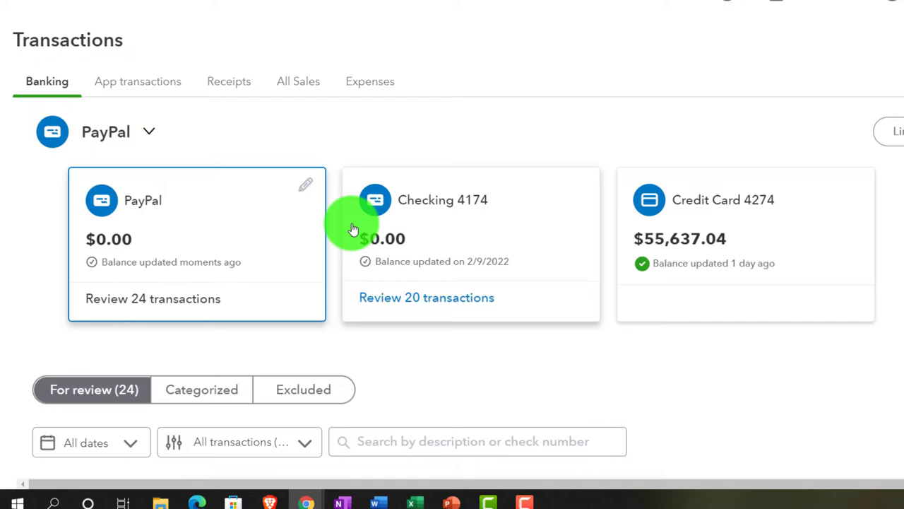
pyautogui.scroll(-5, 353, 230)
pyautogui.click(289, 245)
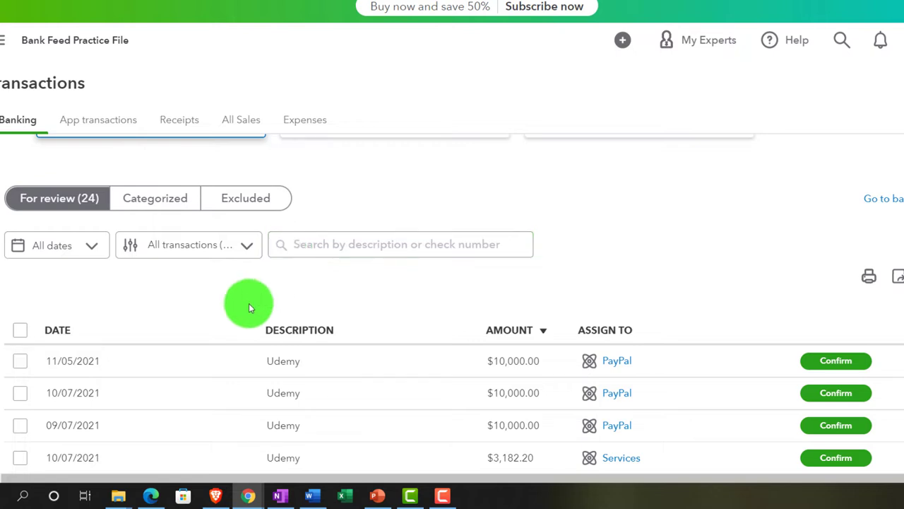
pyautogui.scroll(-1, 249, 303)
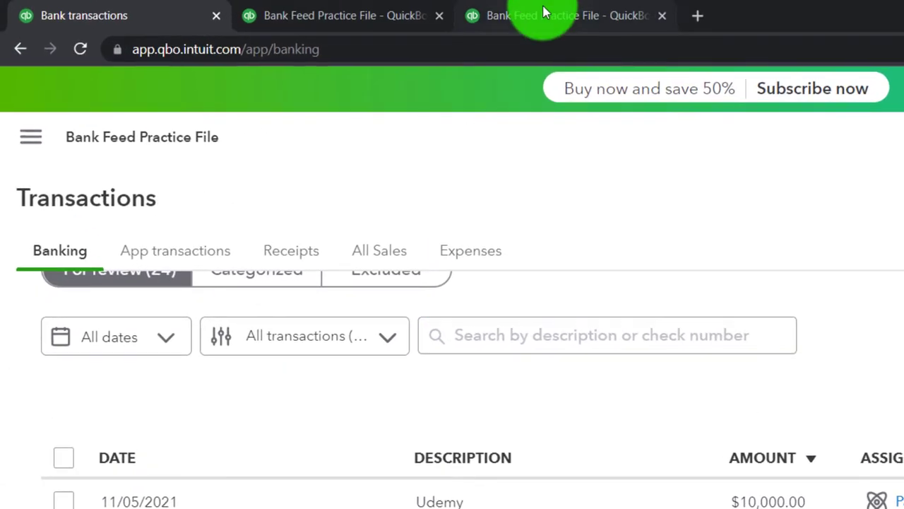
# Step: Examine the income accounts on the January - December 2021 Profit and Loss report
pyautogui.click(544, 10)
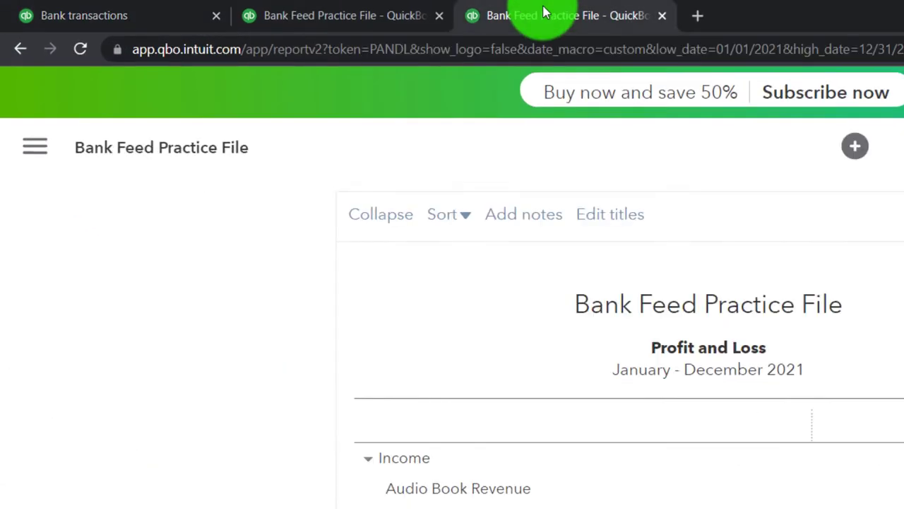
pyautogui.hotkey('ctrl', '+')
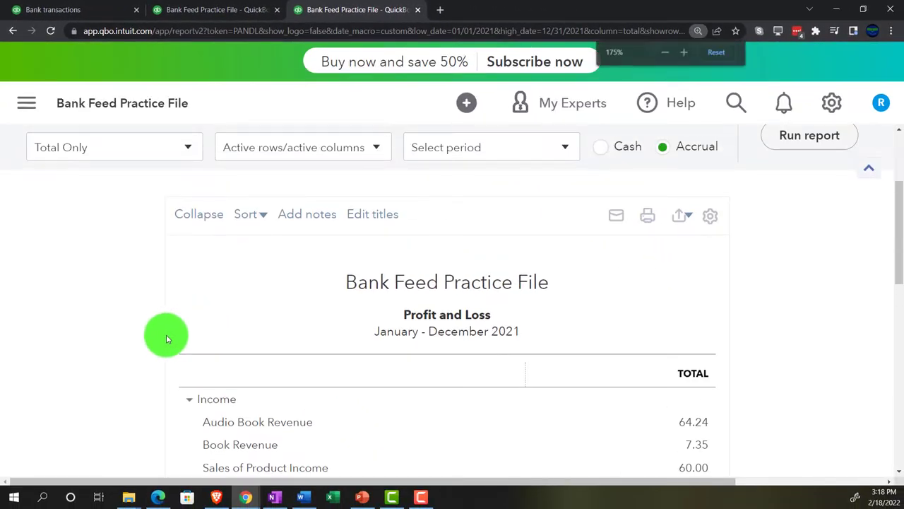
pyautogui.hotkey('ctrl', '+')
pyautogui.scroll(-4, 148, 339)
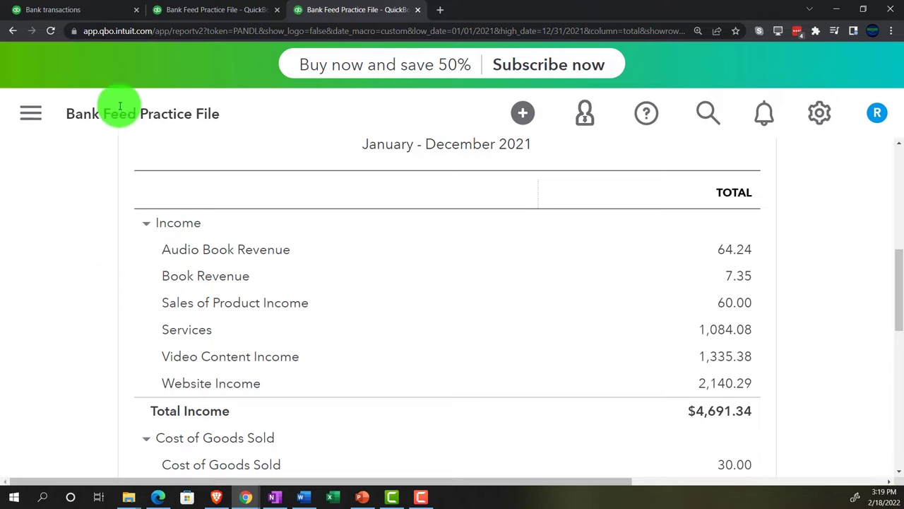
# Step: Return to the bank transactions page and switch the practice file to Accountant view
pyautogui.click(89, 9)
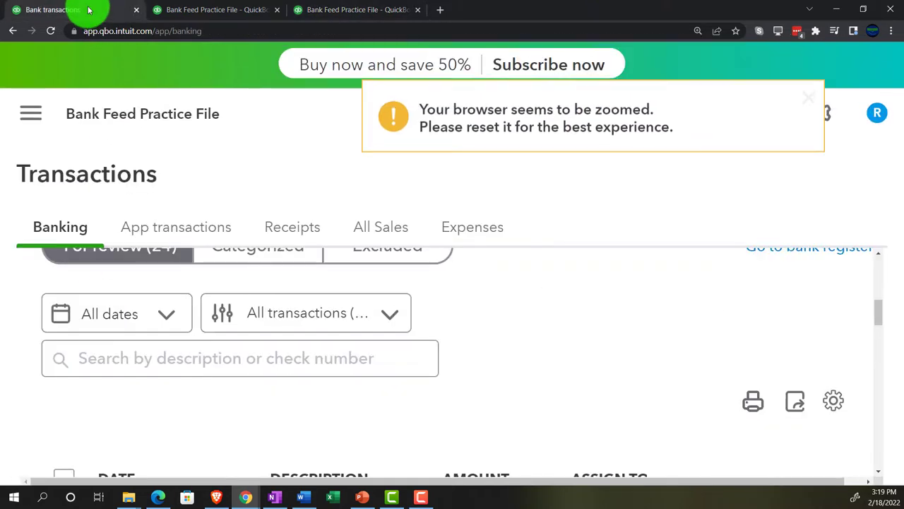
pyautogui.hotkey('ctrl', '-')
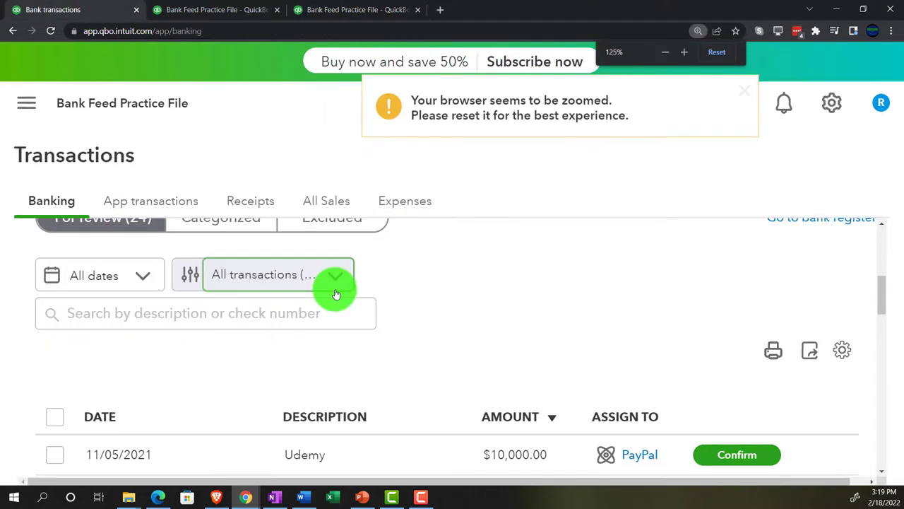
pyautogui.hotkey('ctrl', '-')
pyautogui.scroll(5, 421, 315)
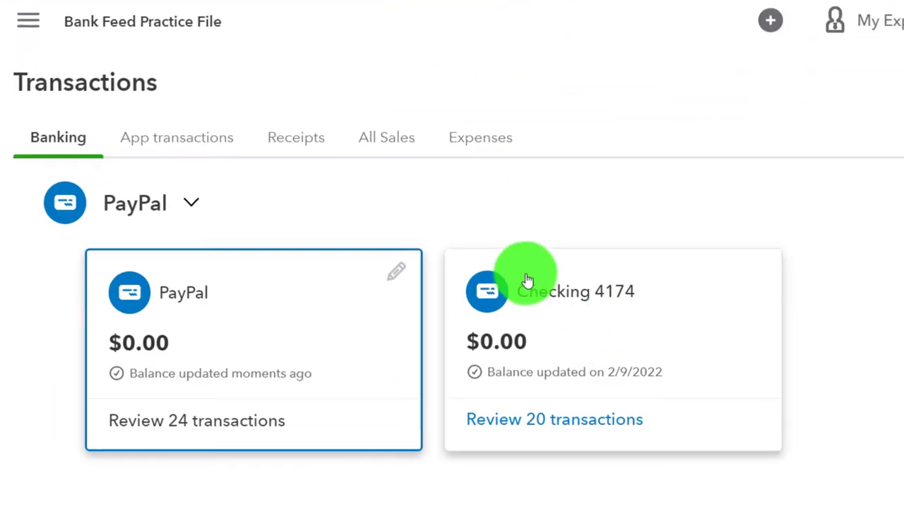
pyautogui.click(815, 77)
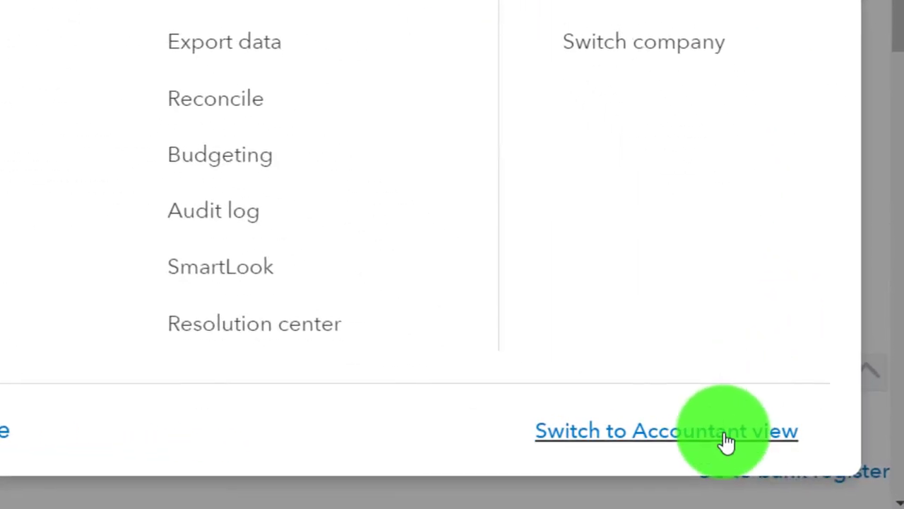
pyautogui.click(727, 439)
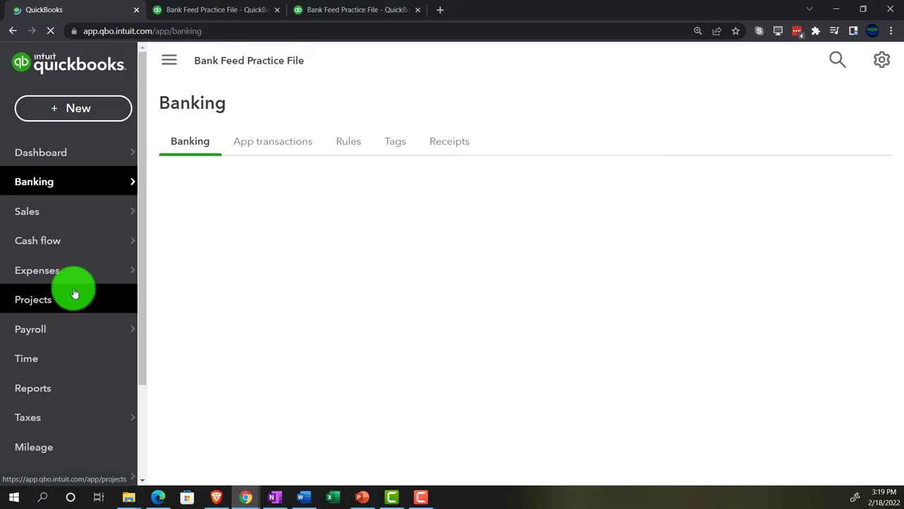
# Step: Open the chart of accounts and collapse the navigation menu
pyautogui.scroll(-3, 74, 293)
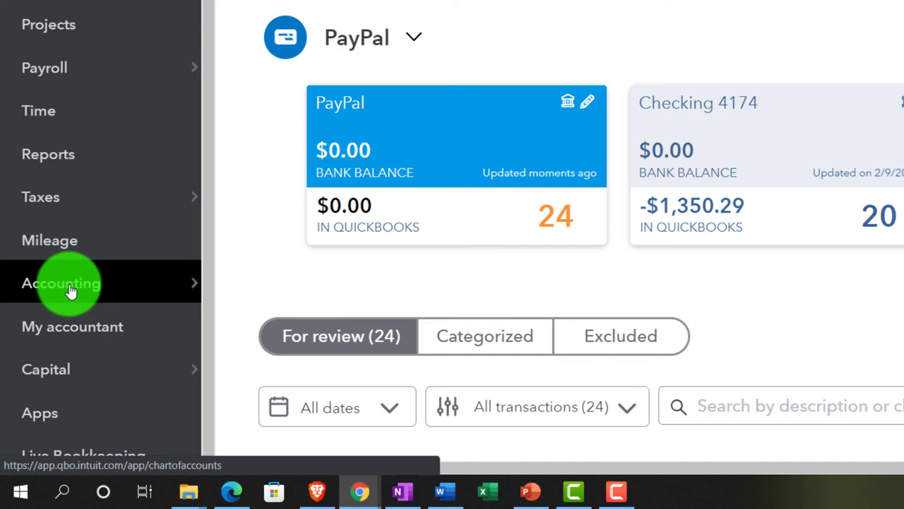
pyautogui.click(71, 290)
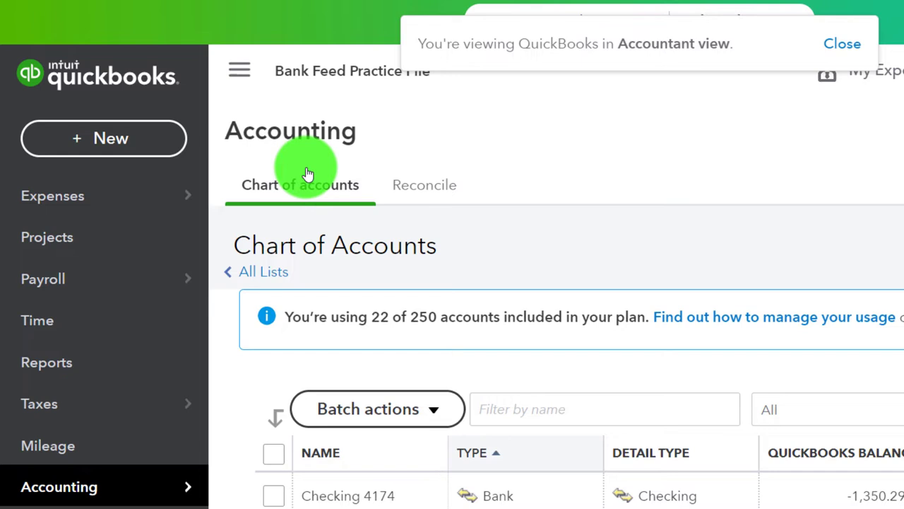
pyautogui.click(240, 71)
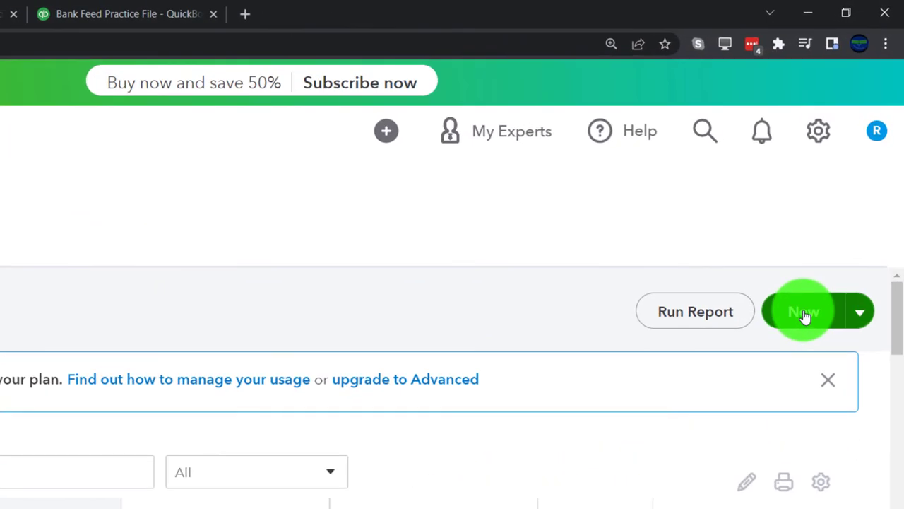
# Step: Start a new account of type Income and enter the name Teaching Platform Income
pyautogui.click(836, 220)
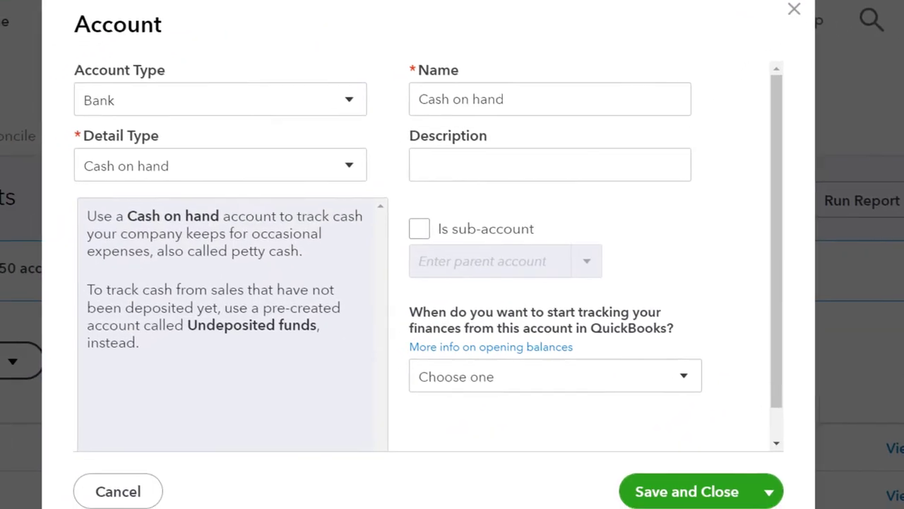
pyautogui.click(246, 171)
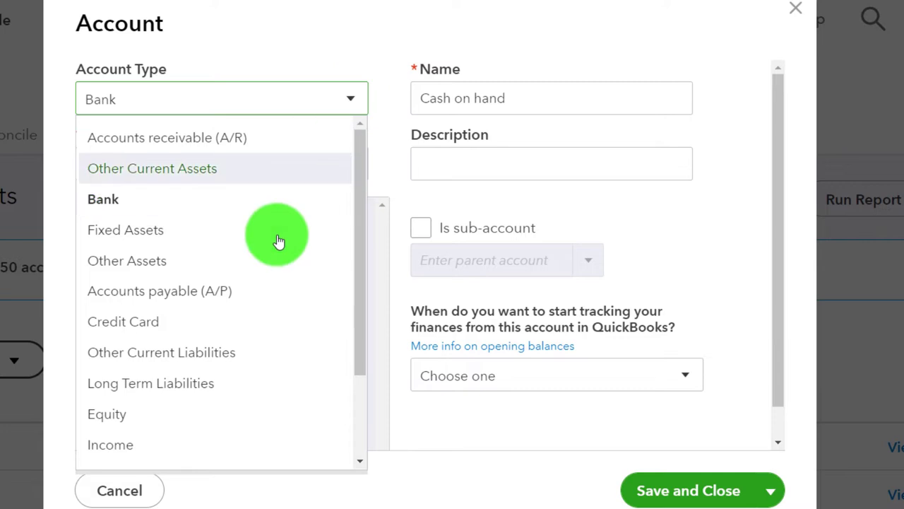
pyautogui.click(181, 443)
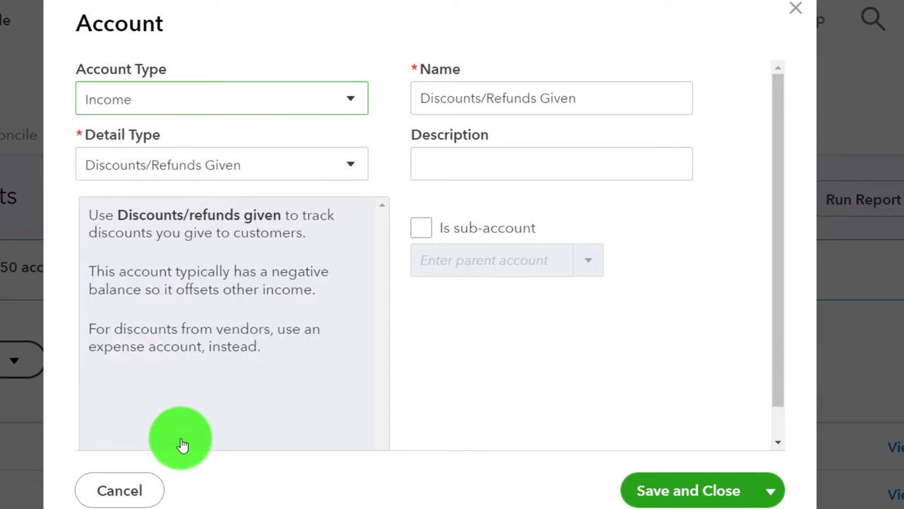
pyautogui.moveTo(595, 106); pyautogui.dragTo(374, 93)
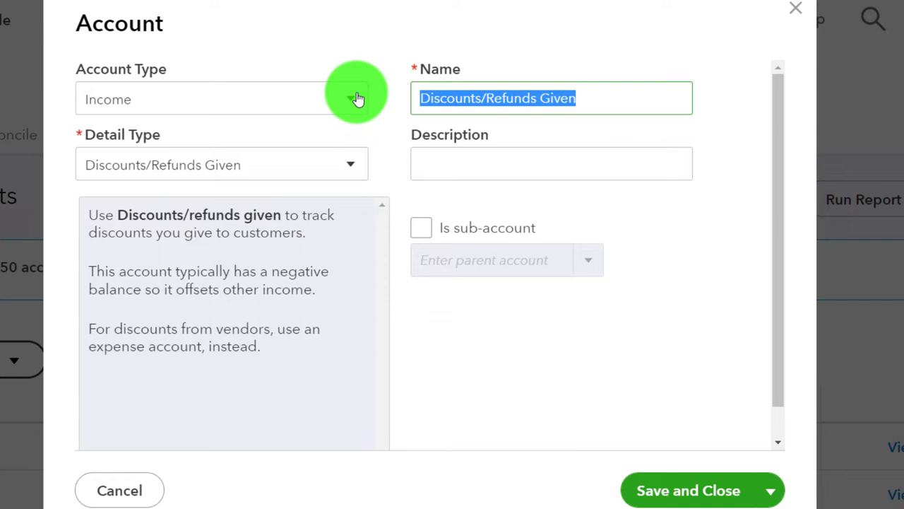
pyautogui.write('Teaching Platform Income')
pyautogui.press('Tab')
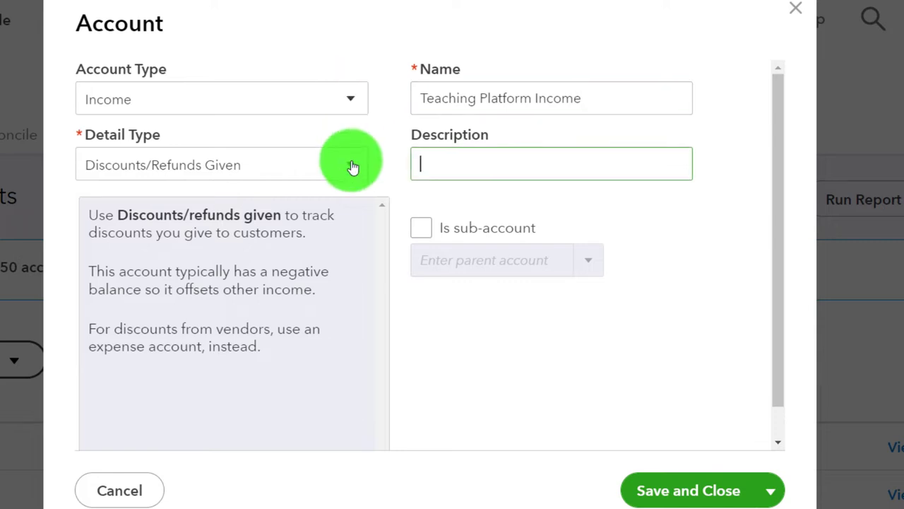
# Step: Set the new account's detail type to Other Primary Income and save the account
pyautogui.click(352, 167)
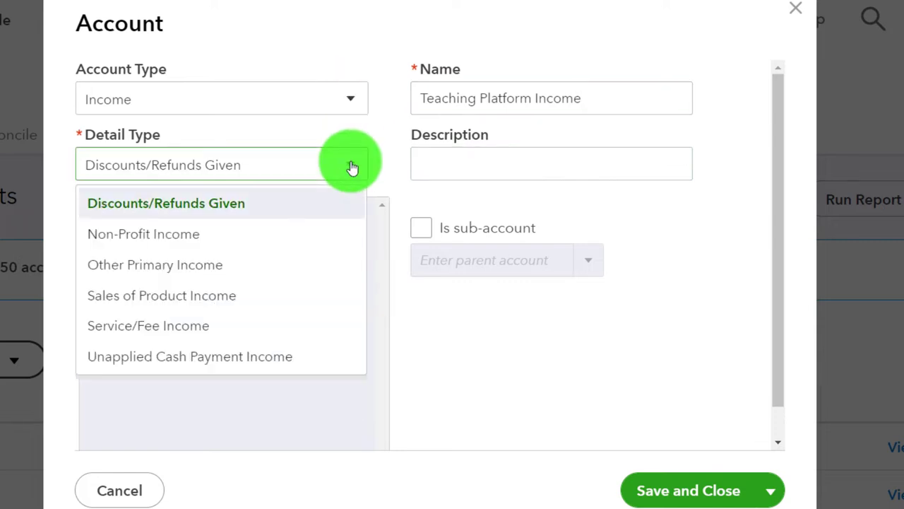
pyautogui.click(304, 262)
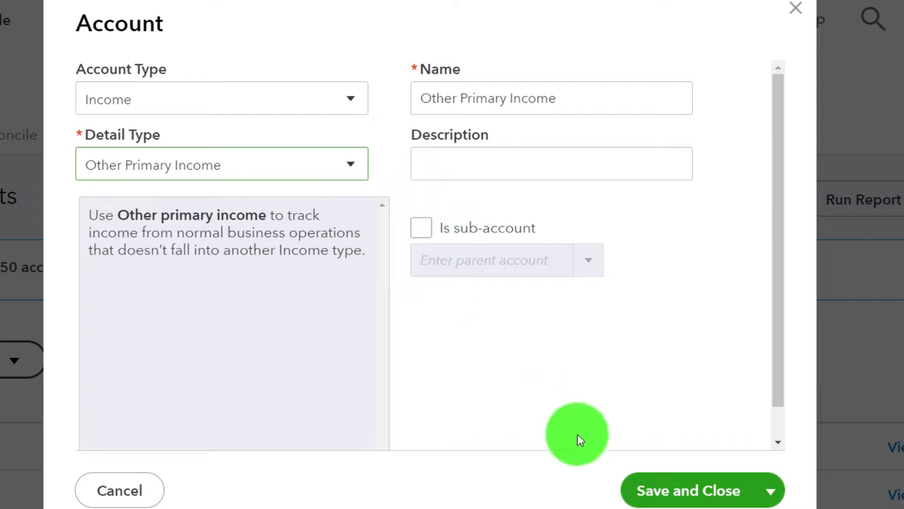
pyautogui.click(648, 493)
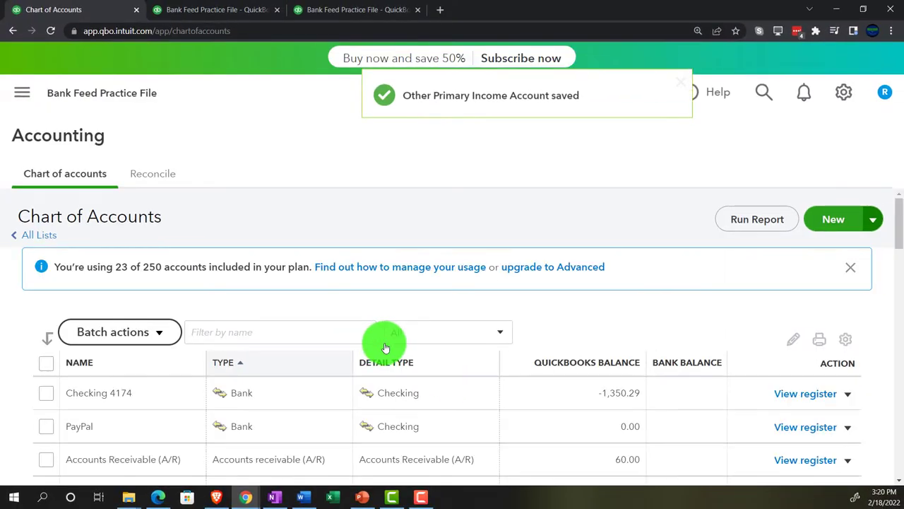
# Step: Find the Other Primary Income account among the income accounts in the chart of accounts and open it for editing
pyautogui.scroll(-3, 337, 363)
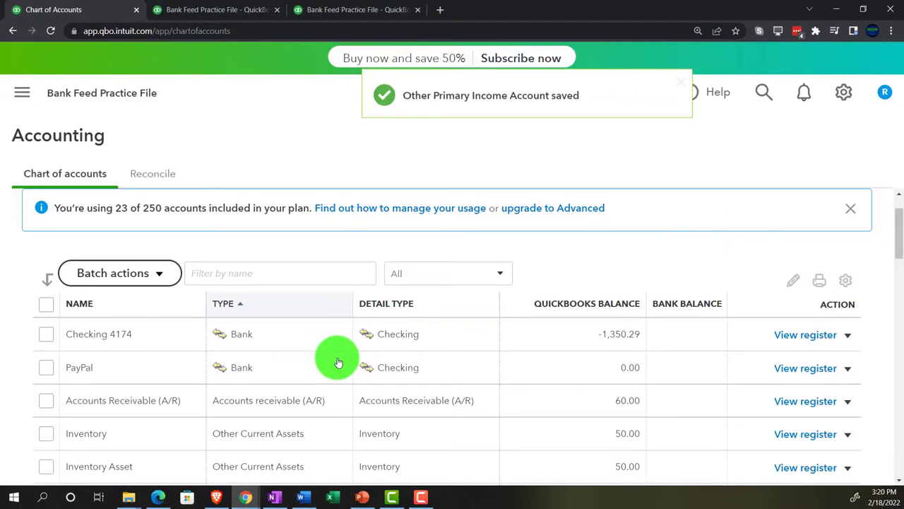
pyautogui.scroll(-4, 337, 362)
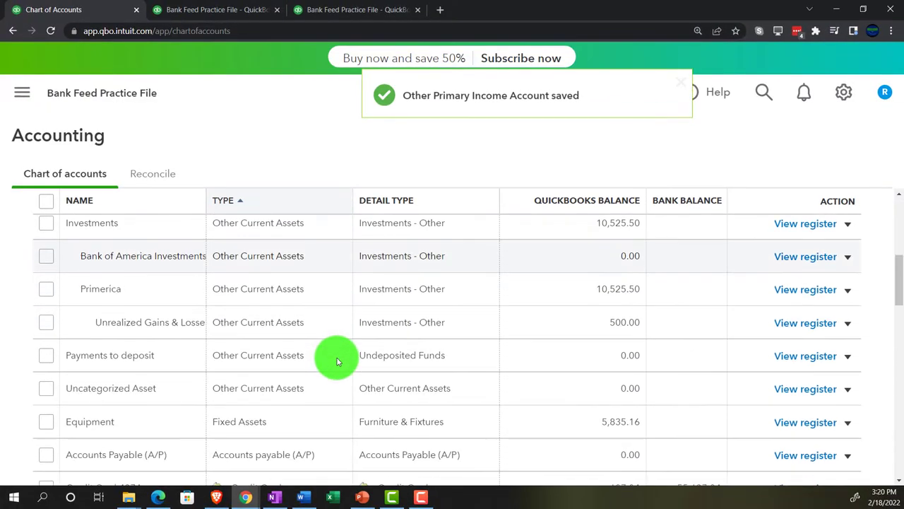
pyautogui.scroll(-3, 337, 362)
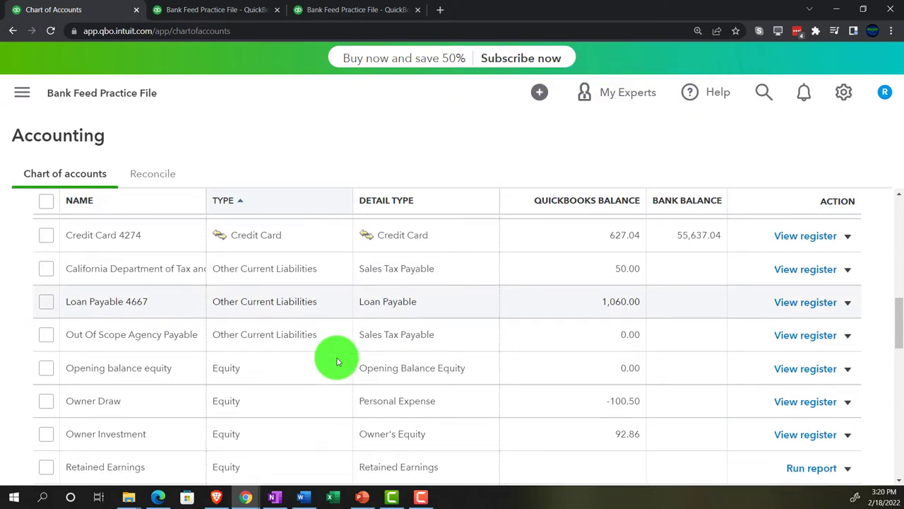
pyautogui.scroll(-3, 337, 361)
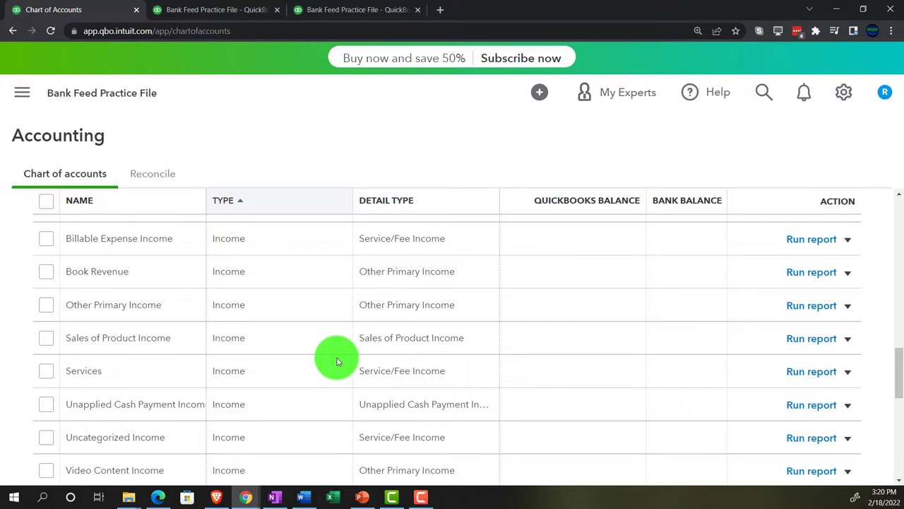
pyautogui.scroll(-2, 337, 362)
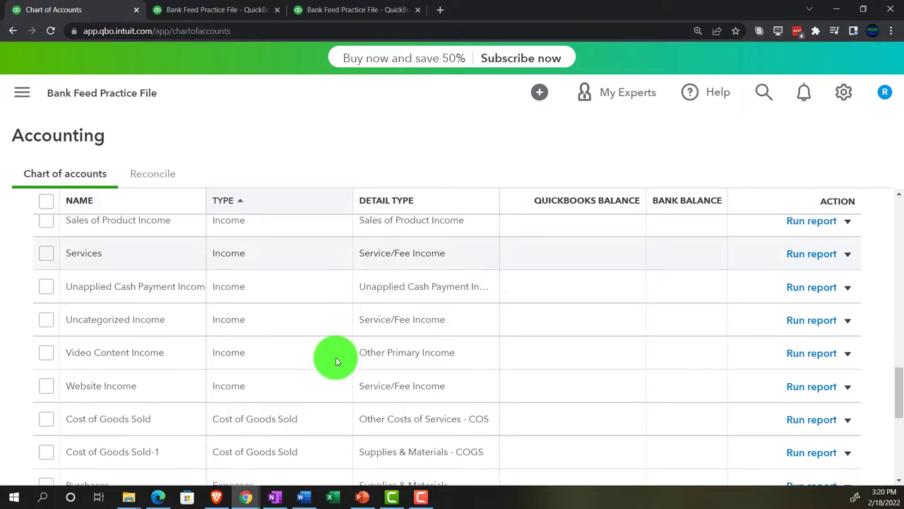
pyautogui.scroll(-1, 336, 361)
pyautogui.scroll(2, 336, 361)
pyautogui.scroll(2, 336, 361)
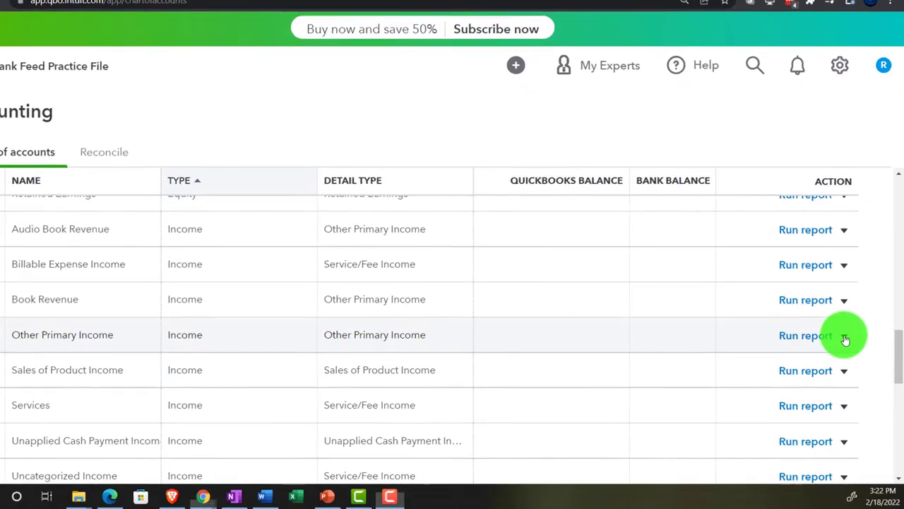
pyautogui.click(847, 346)
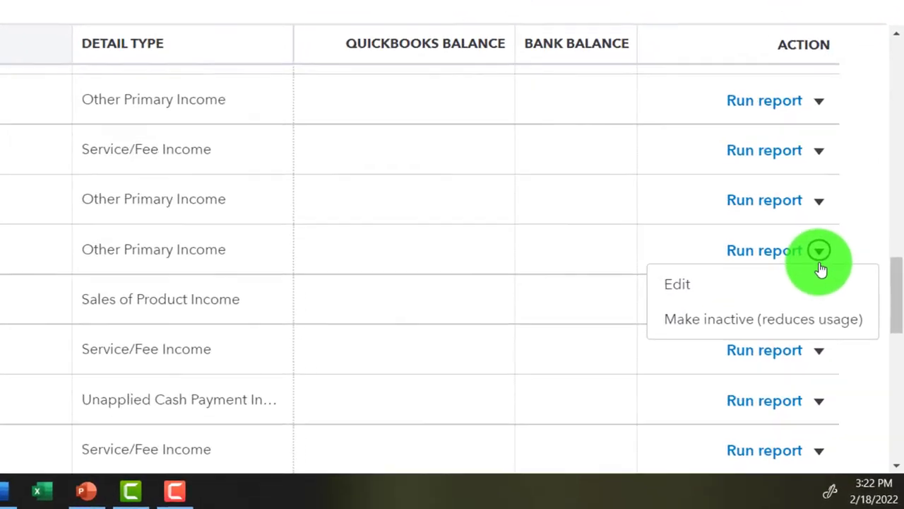
pyautogui.click(690, 275)
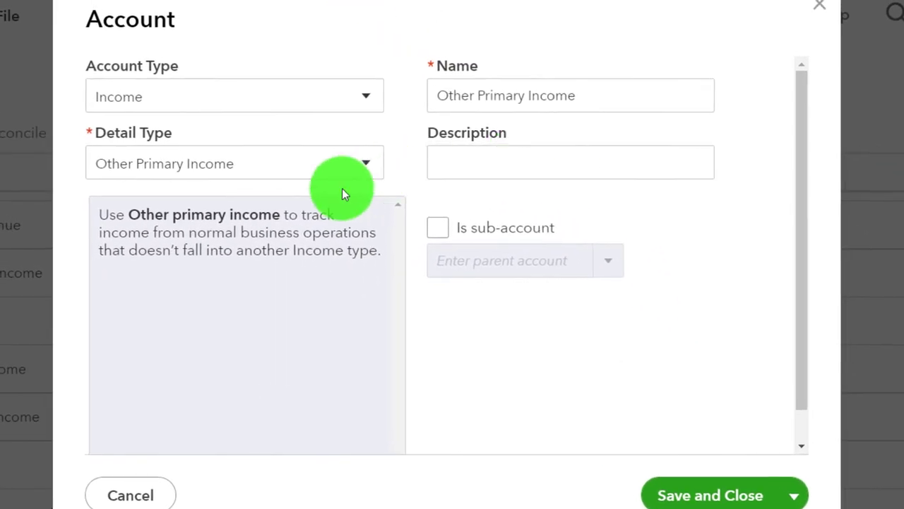
# Step: Rename the account as Teaching Platform Income and save it
pyautogui.click(519, 99)
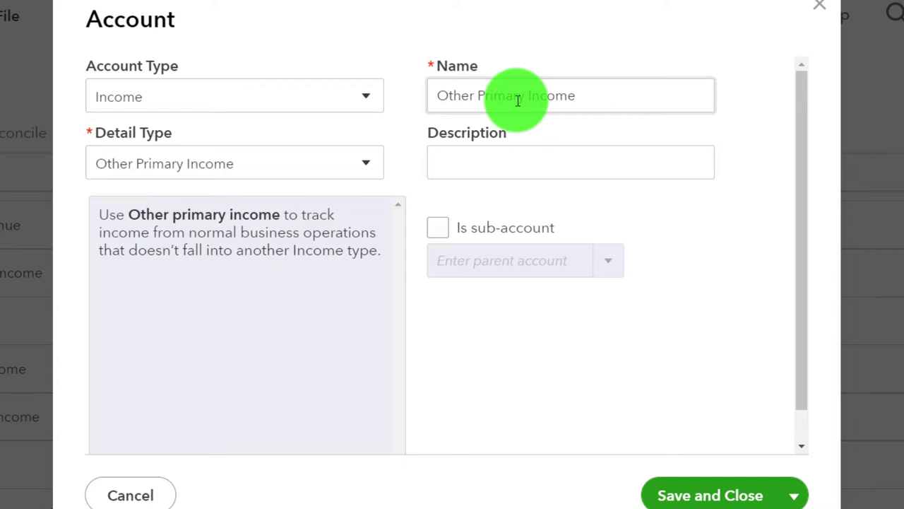
pyautogui.moveTo(589, 99); pyautogui.dragTo(415, 91)
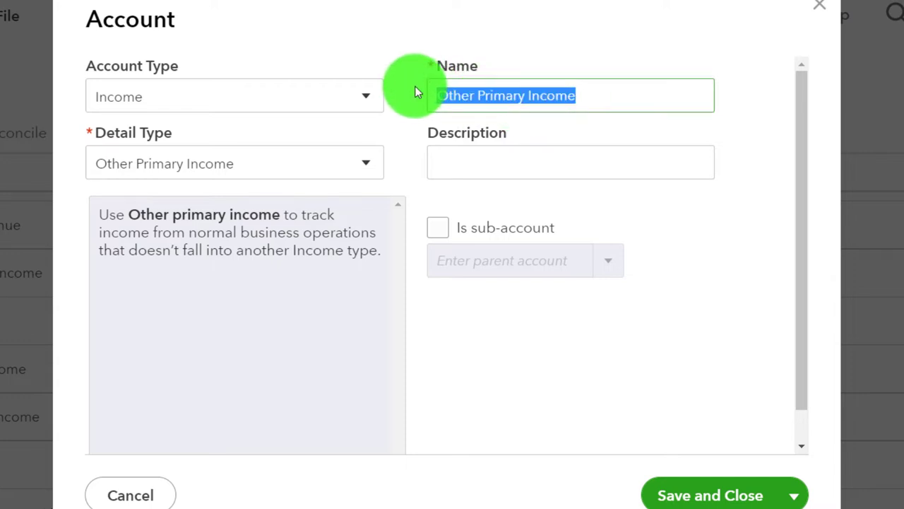
pyautogui.write('Teach')
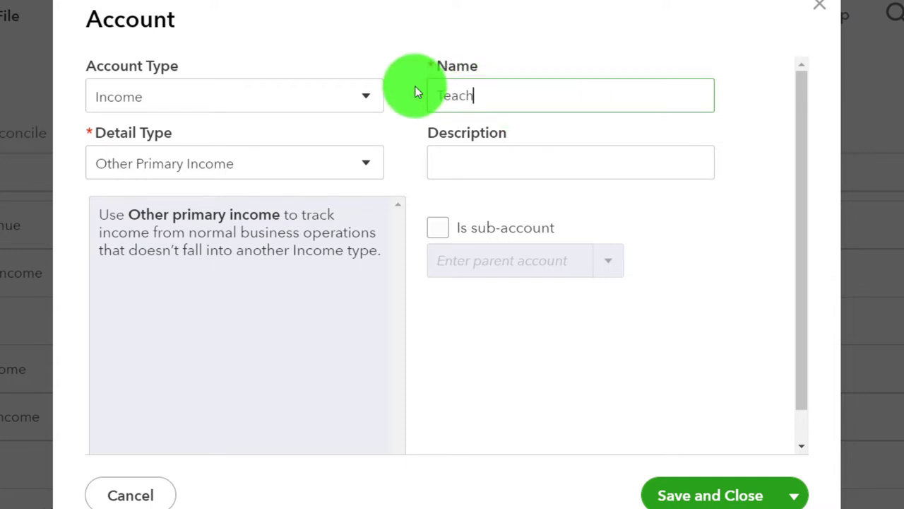
pyautogui.write('ing Platfro')
pyautogui.write('m Inc')
pyautogui.press('BackSpace')
pyautogui.press('BackSpace')
pyautogui.press('BackSpace')
pyautogui.press('BackSpace')
pyautogui.press('BackSpace')
pyautogui.press('BackSpace')
pyautogui.press('BackSpace')
pyautogui.write('orm Income')
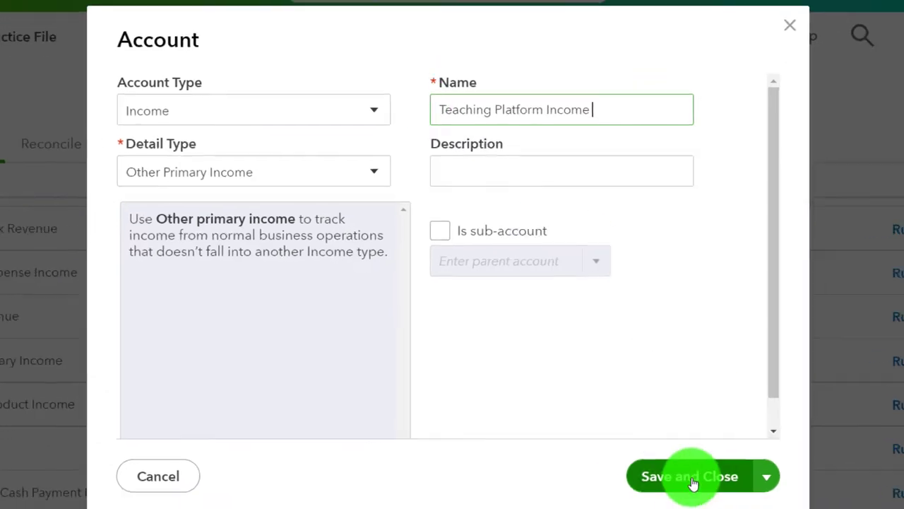
pyautogui.click(710, 495)
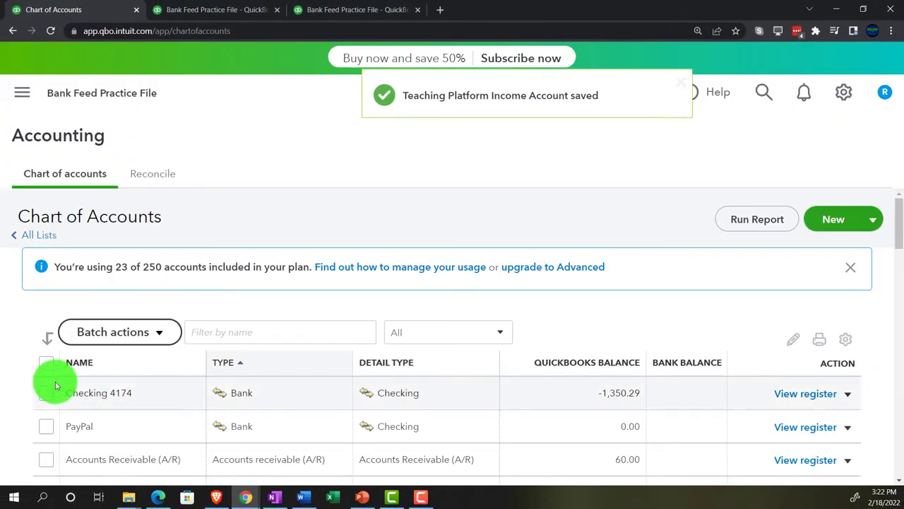
# Step: Check the Teaching Platform Income account in the chart of accounts and go to the bank transactions page
pyautogui.scroll(-6, 84, 396)
pyautogui.scroll(-10, 131, 403)
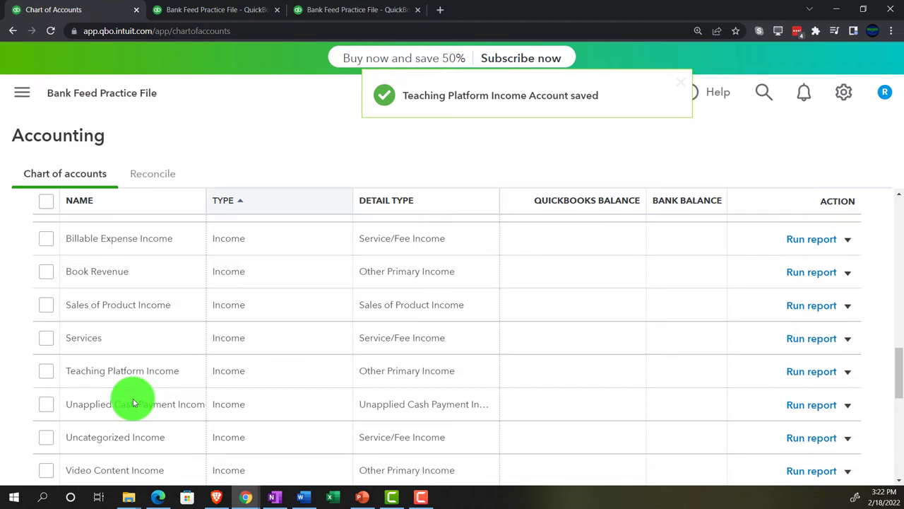
pyautogui.scroll(-3, 133, 401)
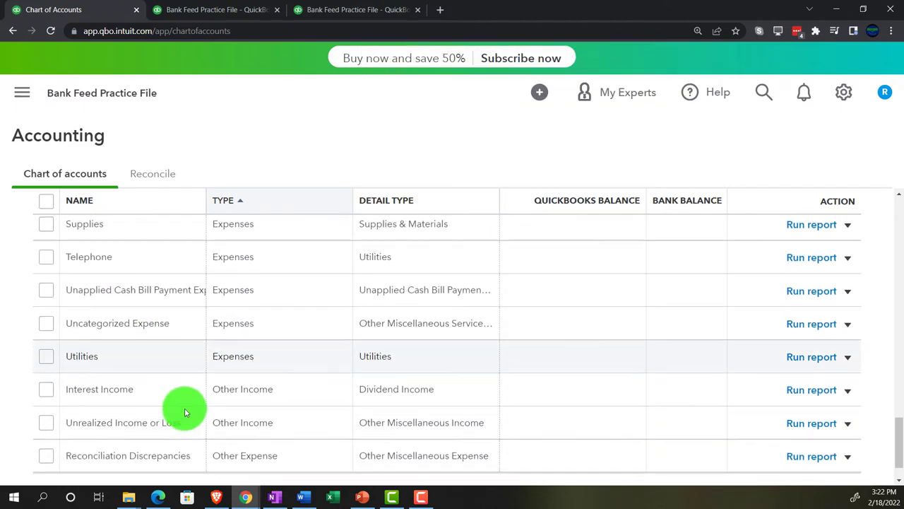
pyautogui.scroll(5, 185, 412)
pyautogui.scroll(1, 188, 414)
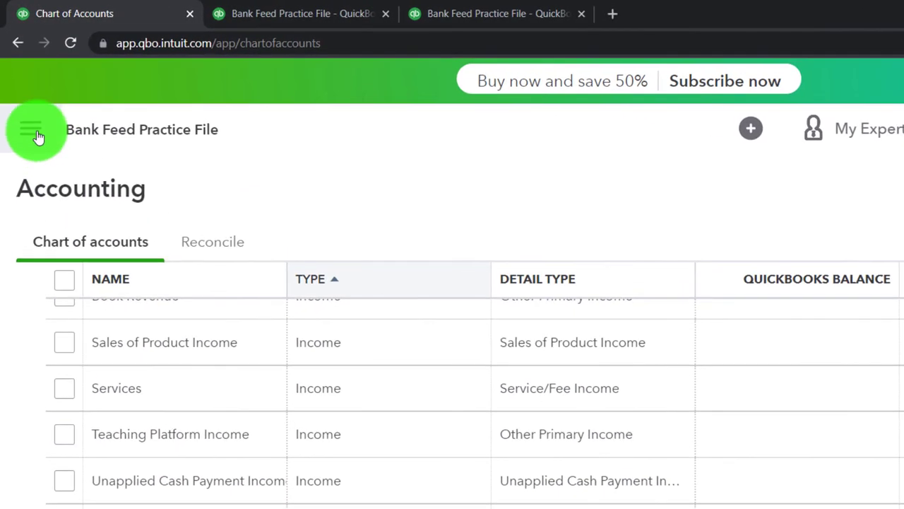
pyautogui.click(35, 134)
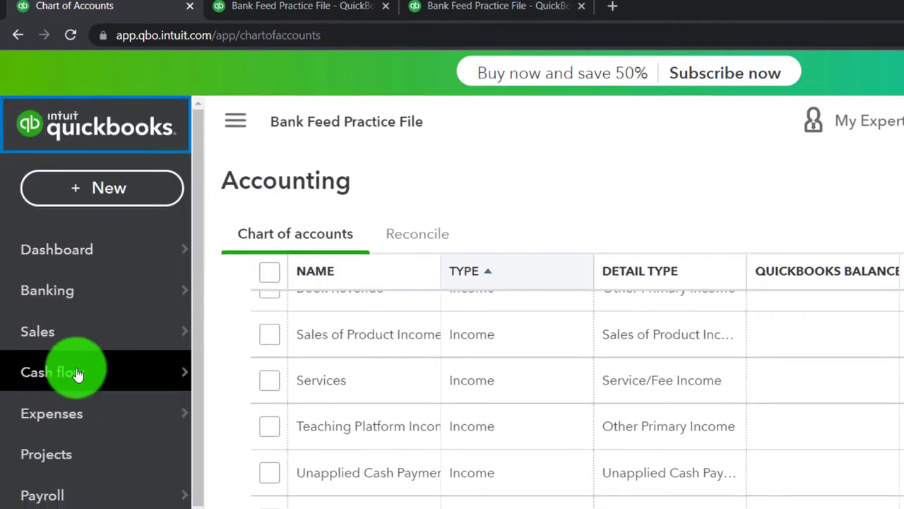
pyautogui.moveTo(77, 373)
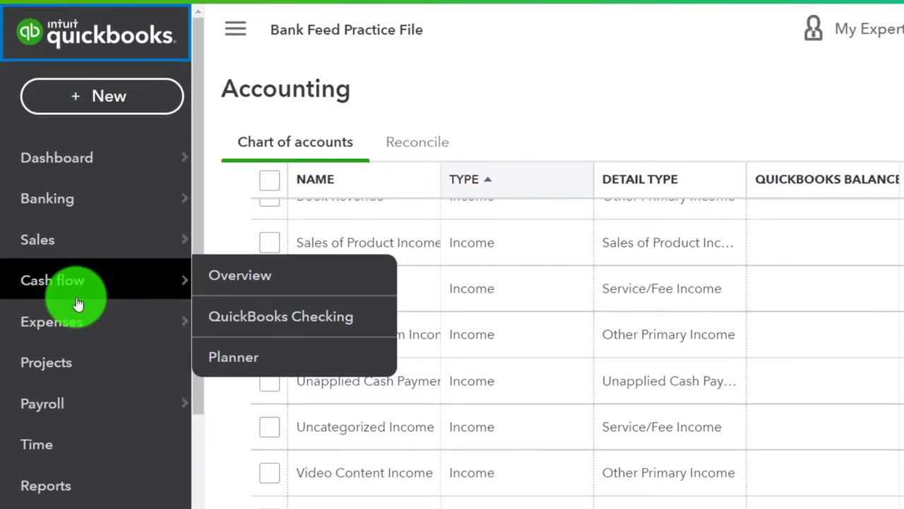
pyautogui.click(53, 200)
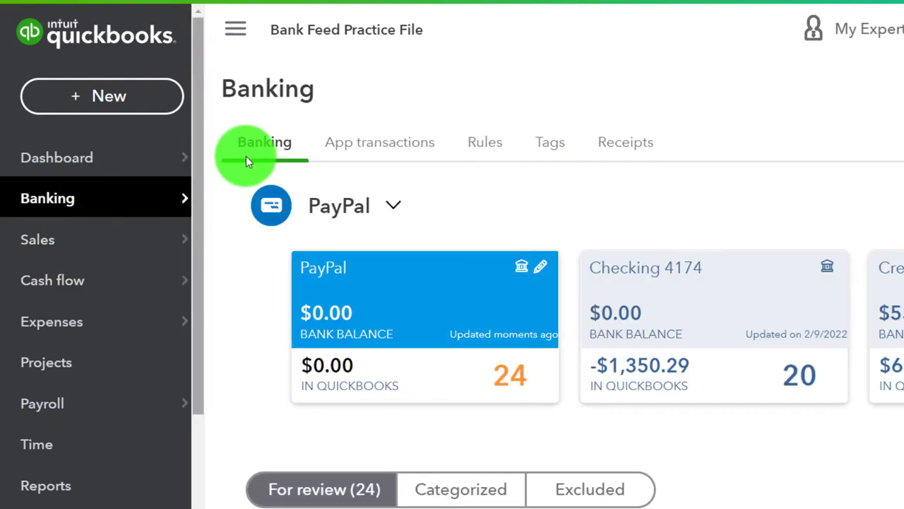
pyautogui.click(235, 28)
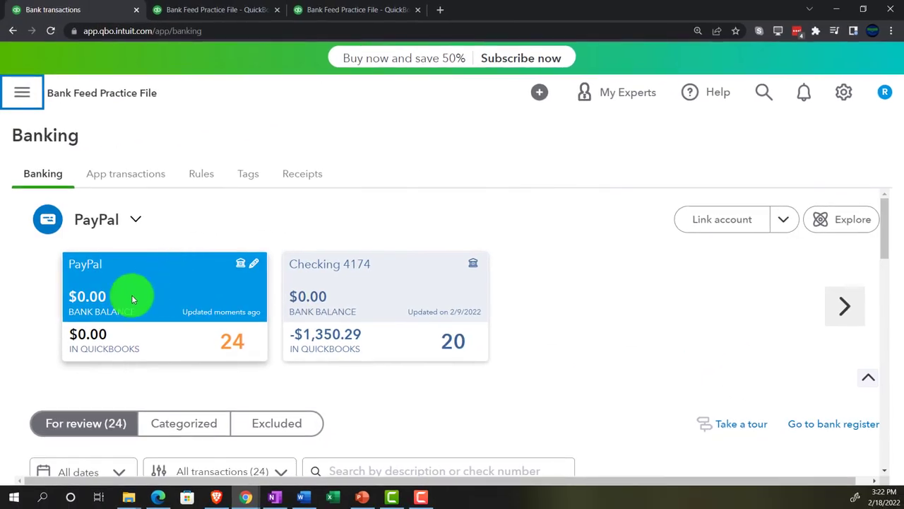
# Step: Open the 11/05/2021 Udemy deposit of $10,000.00 in the PayPal transactions for review
pyautogui.scroll(-2, 87, 321)
pyautogui.scroll(-3, 22, 307)
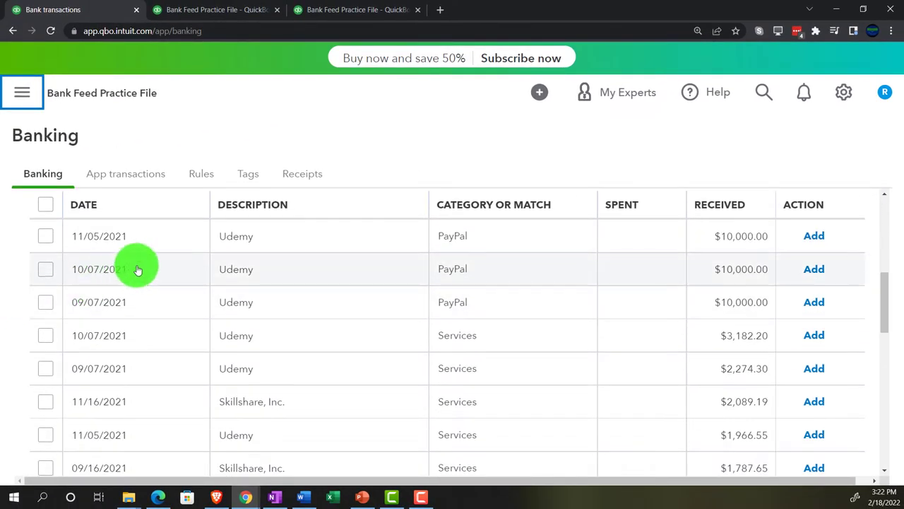
pyautogui.click(290, 240)
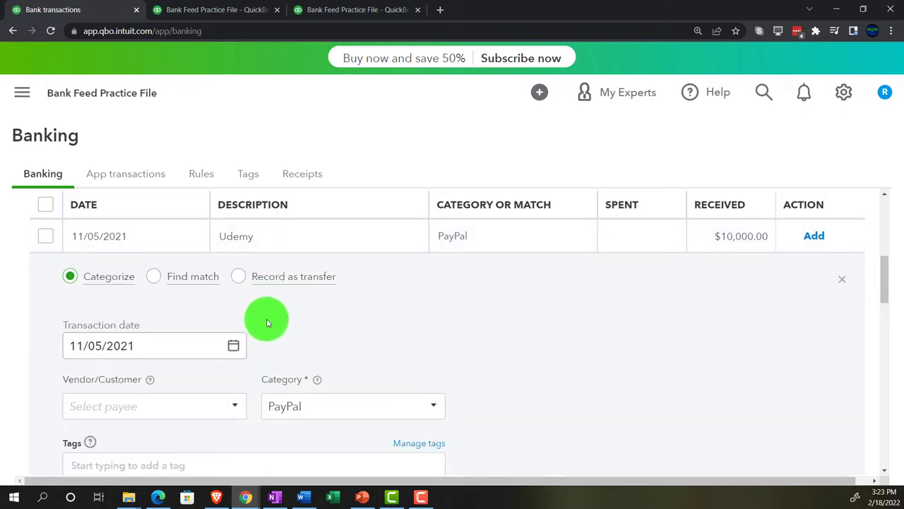
# Step: Copy Udemy from the deposit's memo into its payee and save it as a new name of type Customer
pyautogui.scroll(-3, 267, 316)
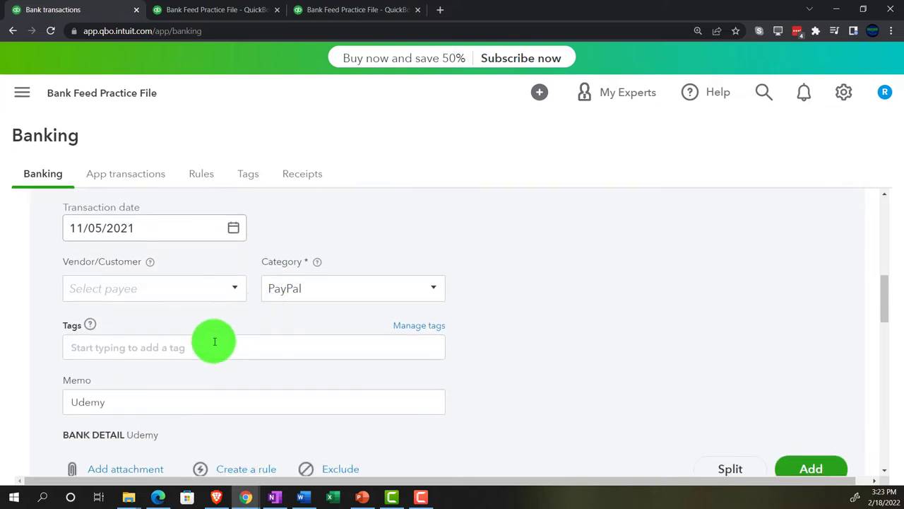
pyautogui.moveTo(168, 396); pyautogui.dragTo(39, 397)
pyautogui.hotkey('ctrl', 'c')
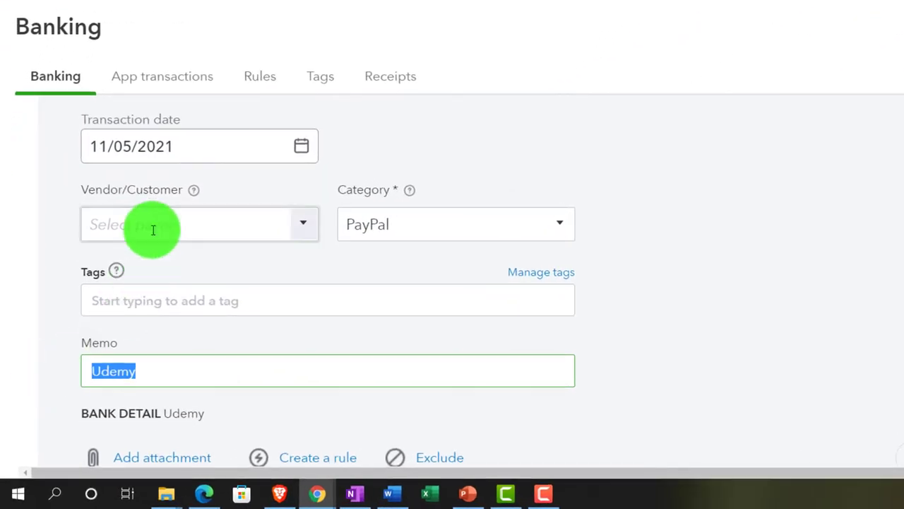
pyautogui.click(120, 284)
pyautogui.hotkey('ctrl', 'v')
pyautogui.press('Escape')
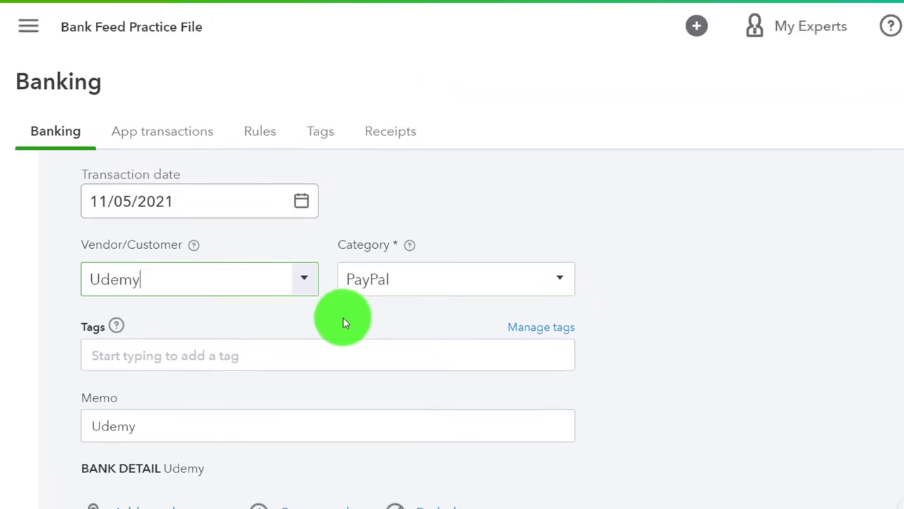
pyautogui.click(341, 267)
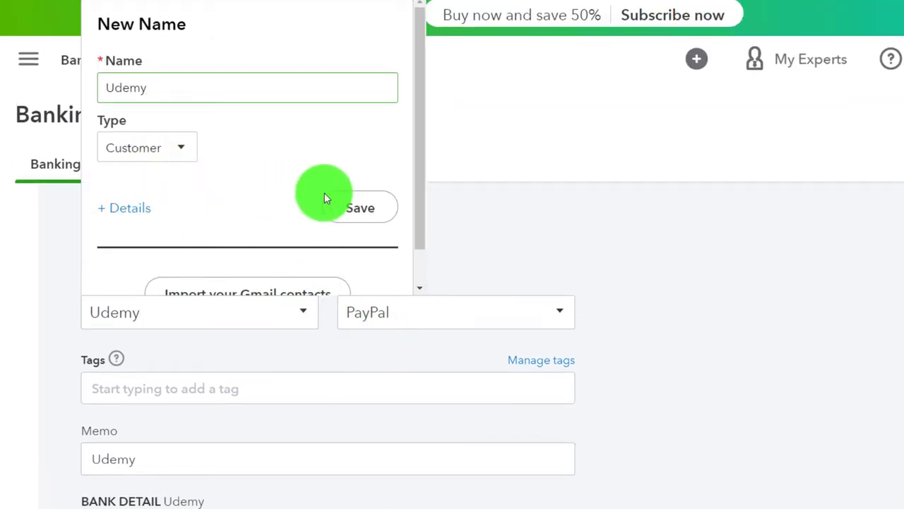
pyautogui.click(355, 207)
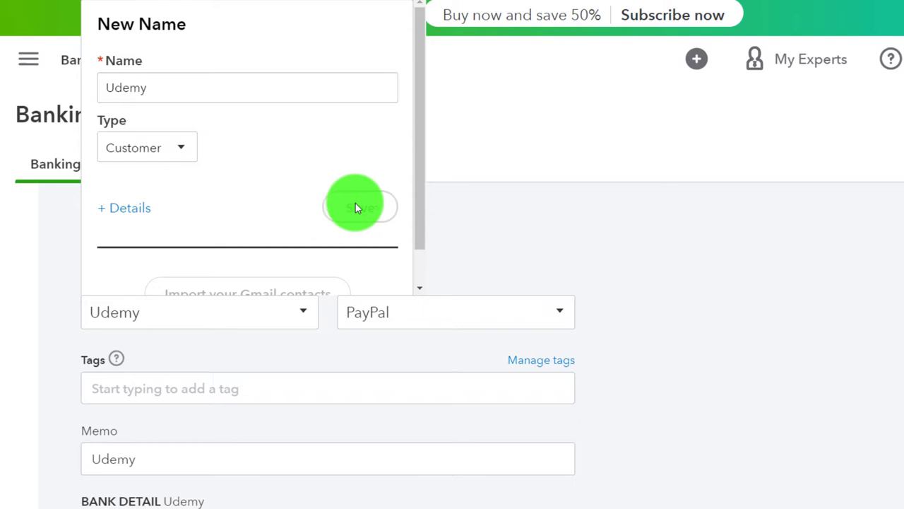
# Step: Start a new account for the deposit's category with account type Income and detail type Other Primary Income
pyautogui.scroll(-1, 426, 211)
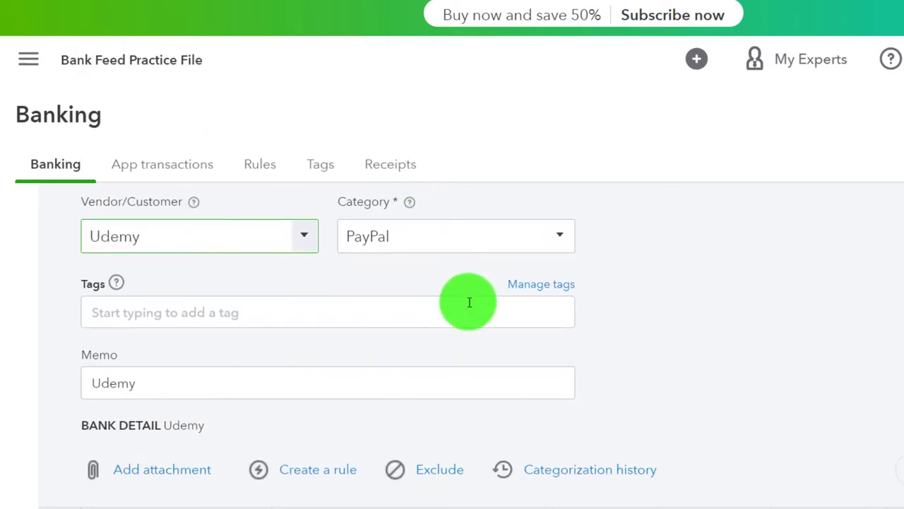
pyautogui.scroll(1, 469, 302)
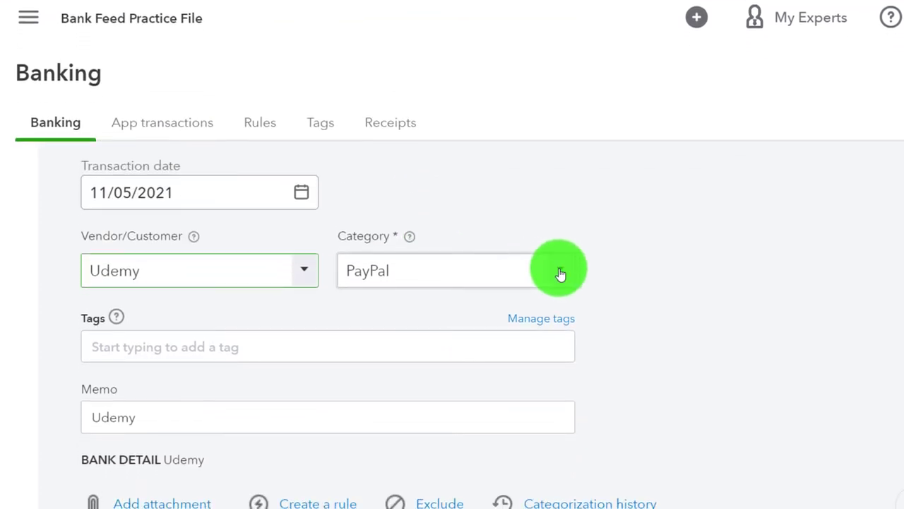
pyautogui.click(560, 275)
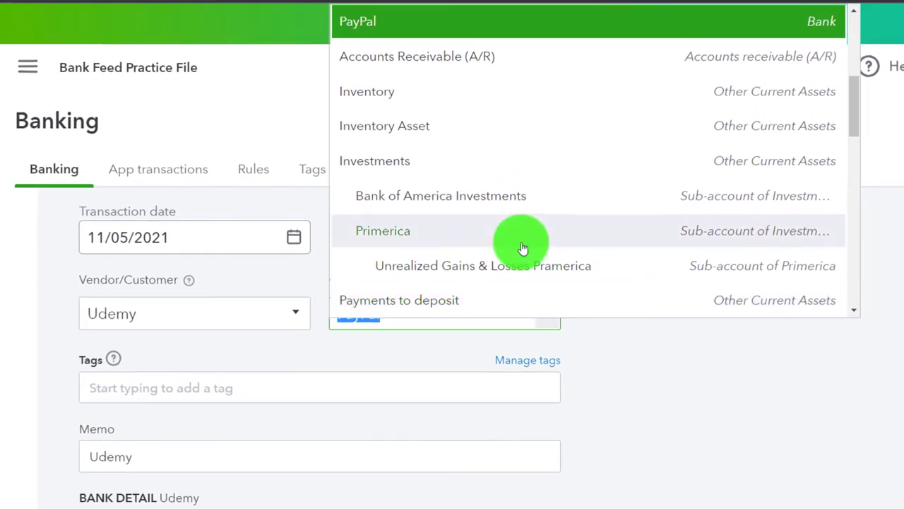
pyautogui.scroll(4, 521, 248)
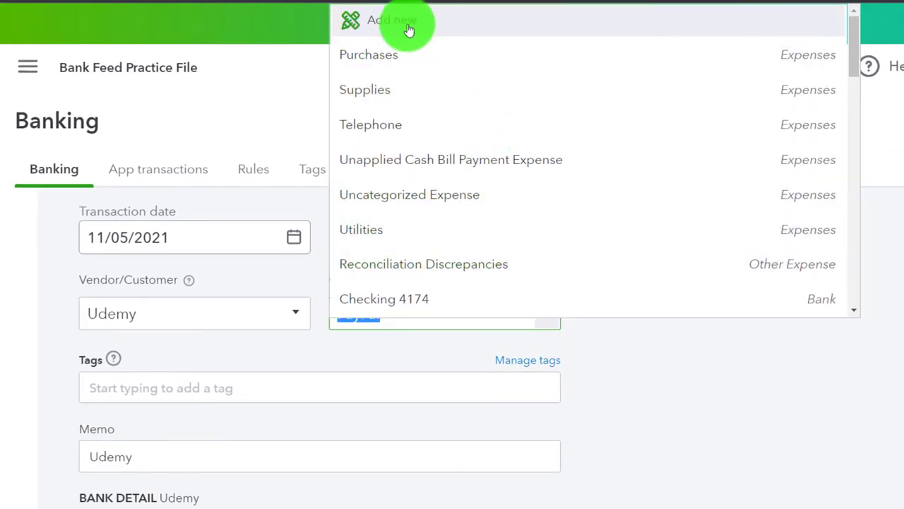
pyautogui.click(409, 30)
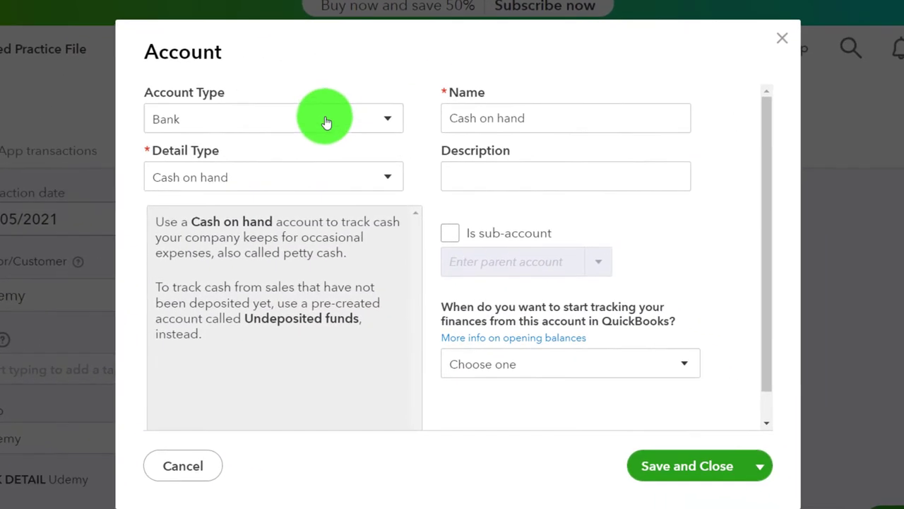
pyautogui.click(326, 123)
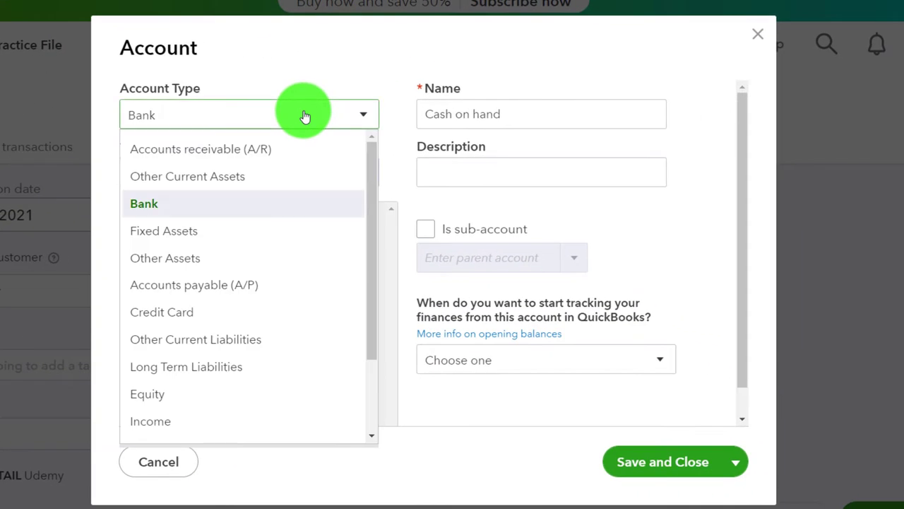
pyautogui.click(179, 421)
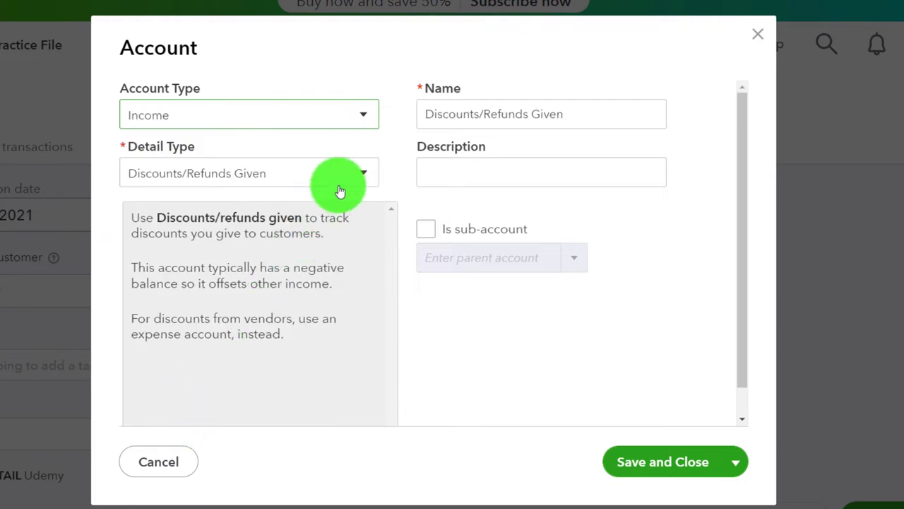
pyautogui.click(362, 174)
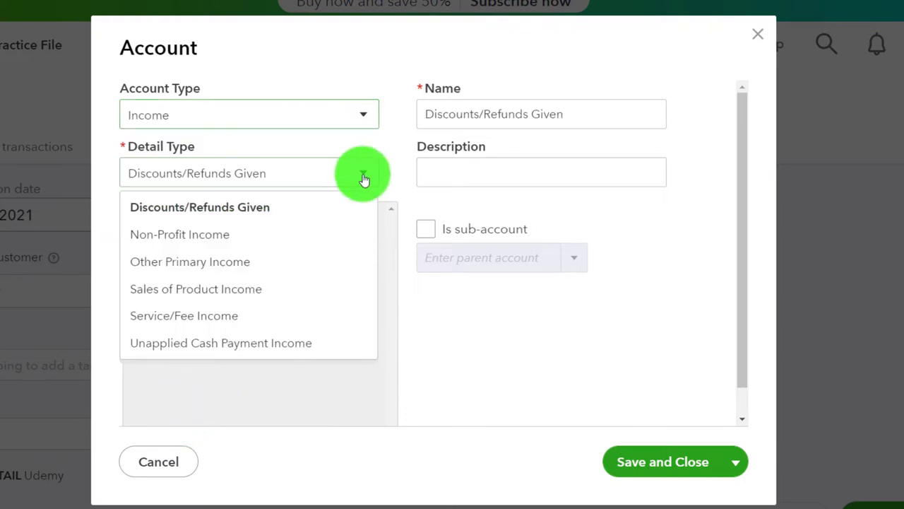
pyautogui.click(278, 260)
# Step: Name the new account Udemy, make it a sub-account of Teaching Platform Income, and save it
pyautogui.tripleClick(457, 113)
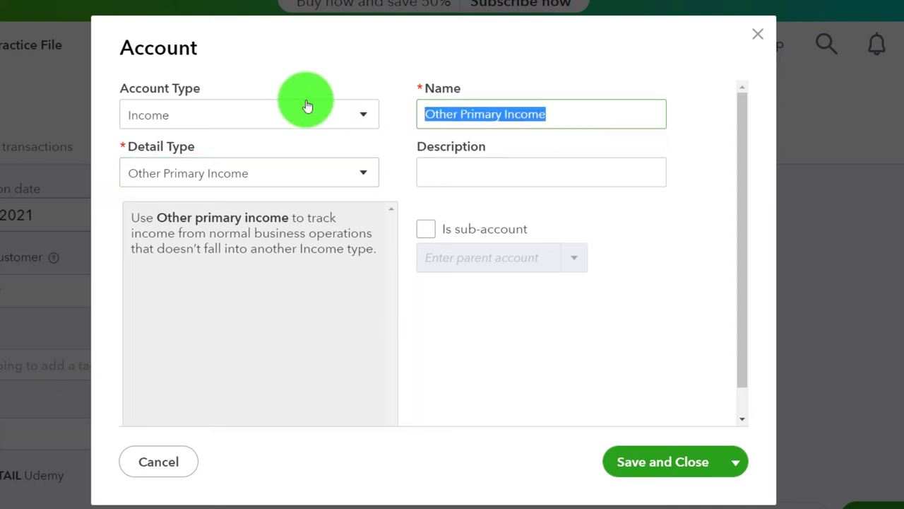
pyautogui.write('Udemy')
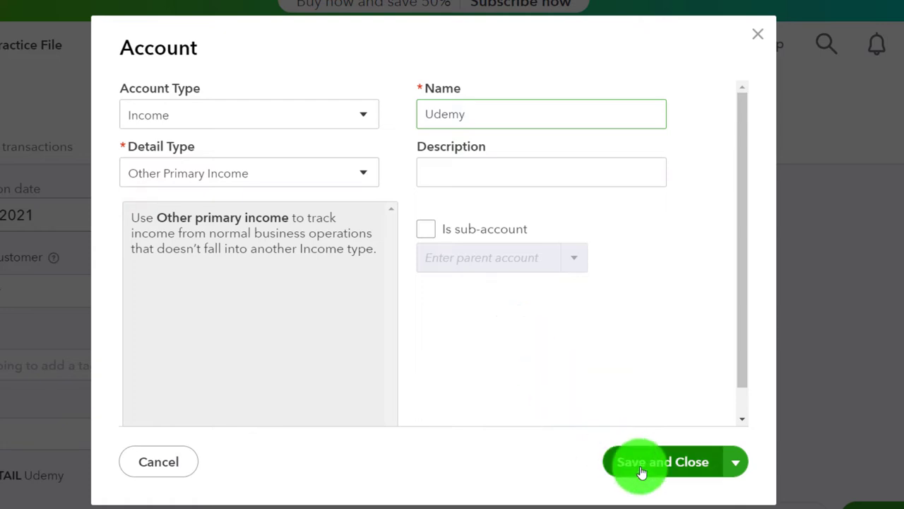
pyautogui.click(424, 231)
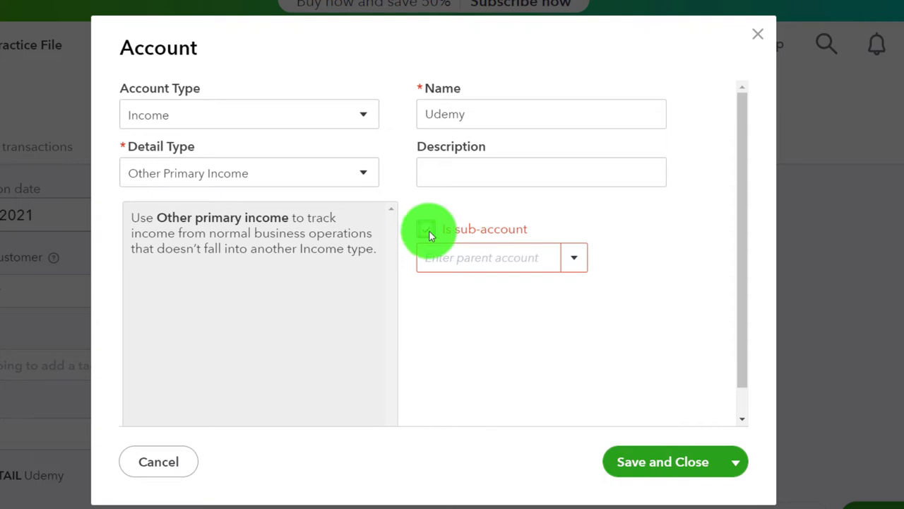
pyautogui.write('teac')
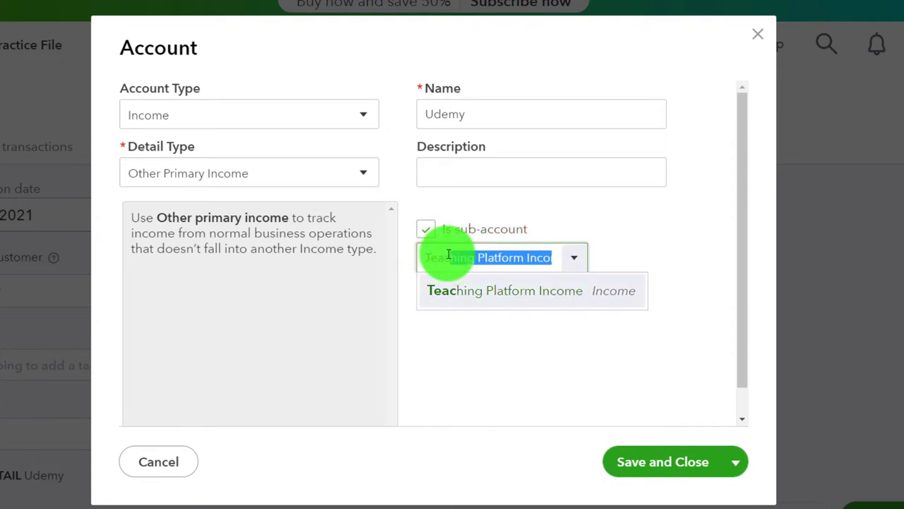
pyautogui.press('Tab')
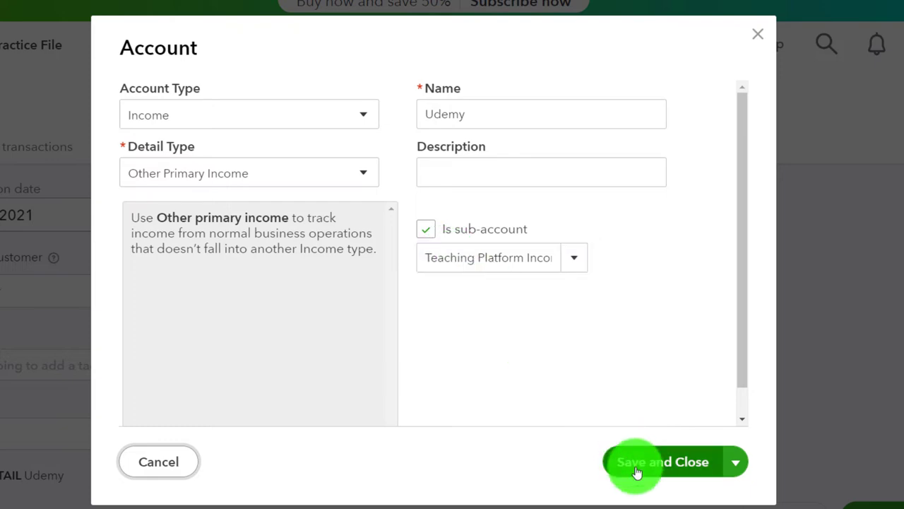
pyautogui.click(636, 463)
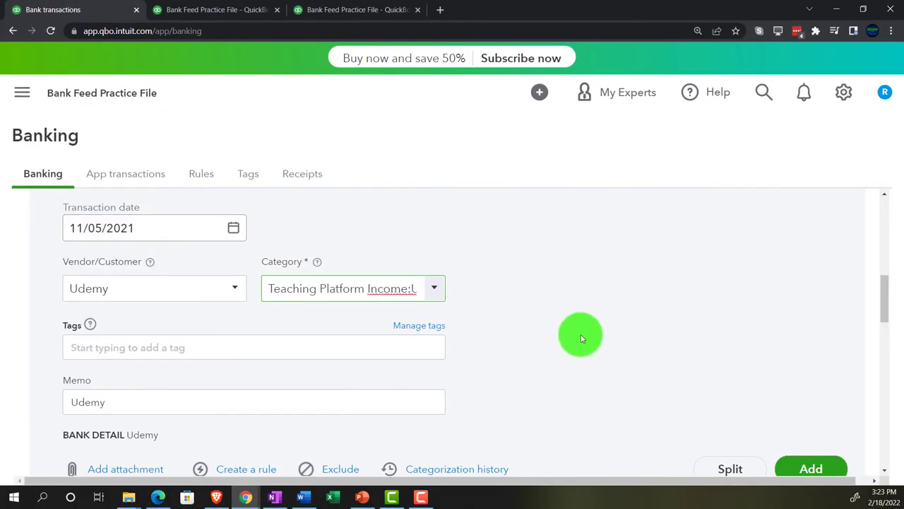
# Step: Start a bank rule from the Udemy deposit, name it Udemy, and check its Money in and PayPal settings
pyautogui.scroll(-1, 580, 334)
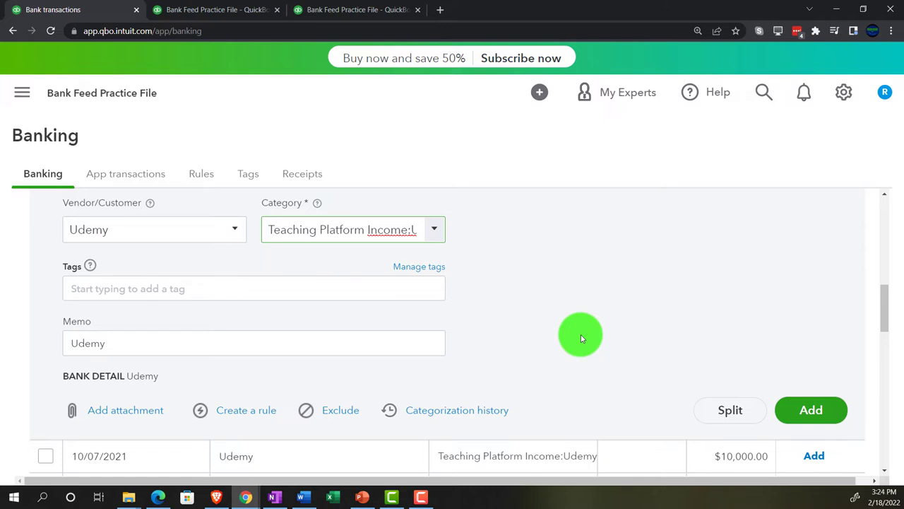
pyautogui.click(258, 412)
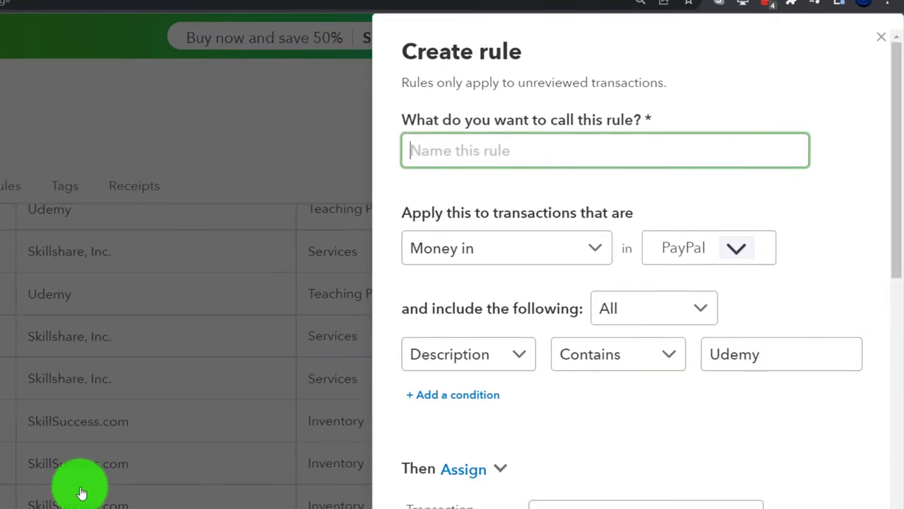
pyautogui.write('Udemy')
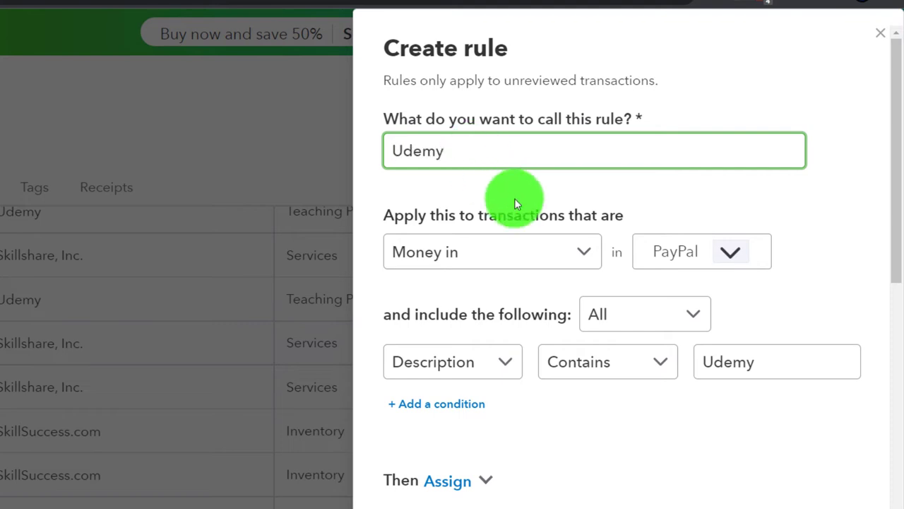
pyautogui.scroll(-1, 515, 198)
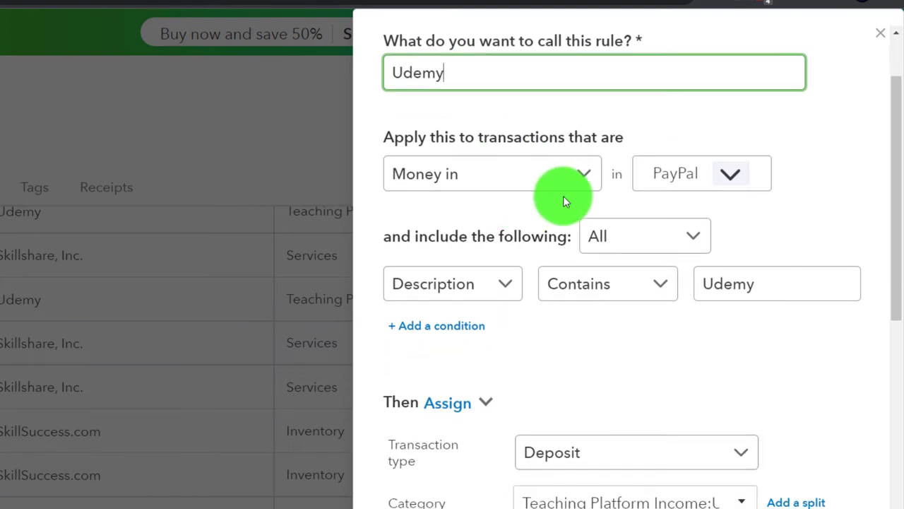
pyautogui.click(585, 181)
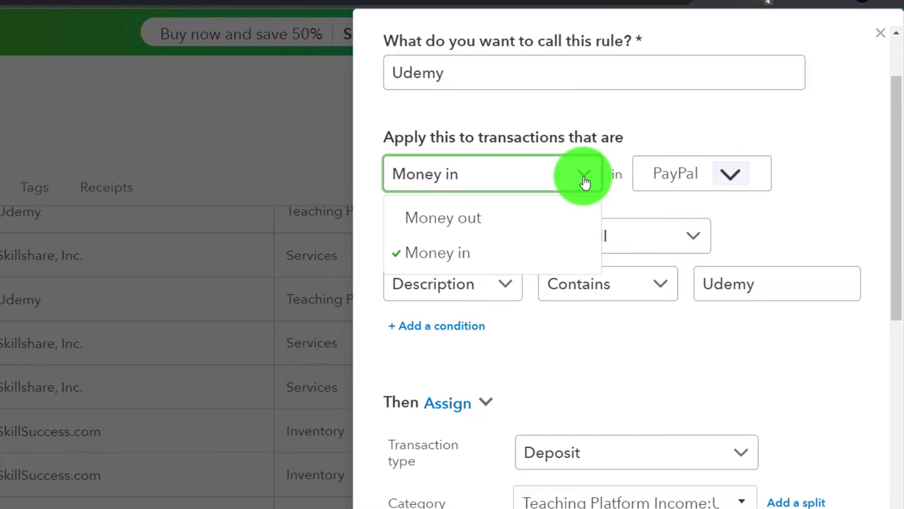
pyautogui.click(584, 182)
pyautogui.click(731, 177)
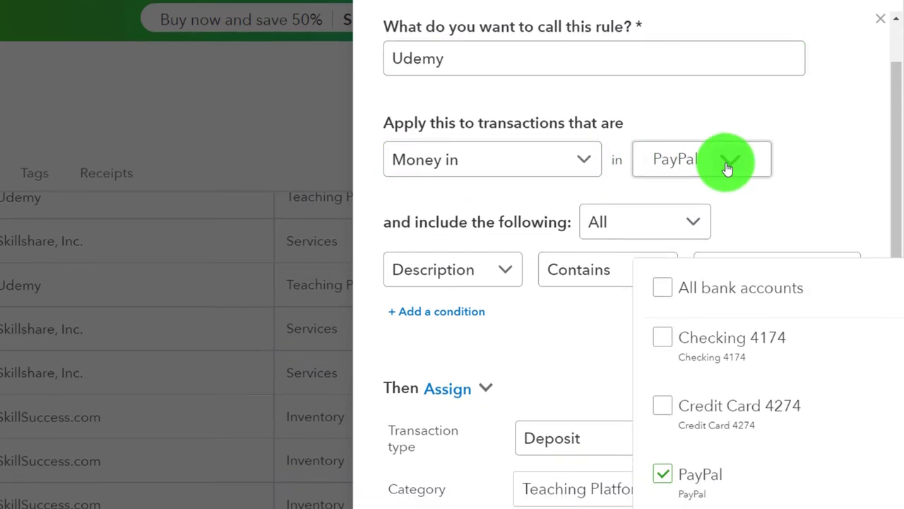
pyautogui.click(795, 150)
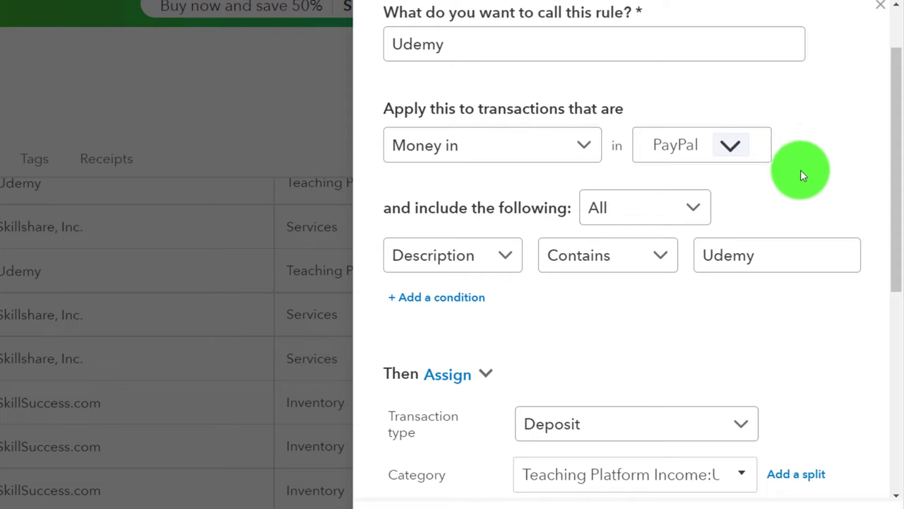
# Step: Check the Udemy rule's condition options: all conditions included, and Description Contains Udemy
pyautogui.click(698, 214)
pyautogui.click(696, 214)
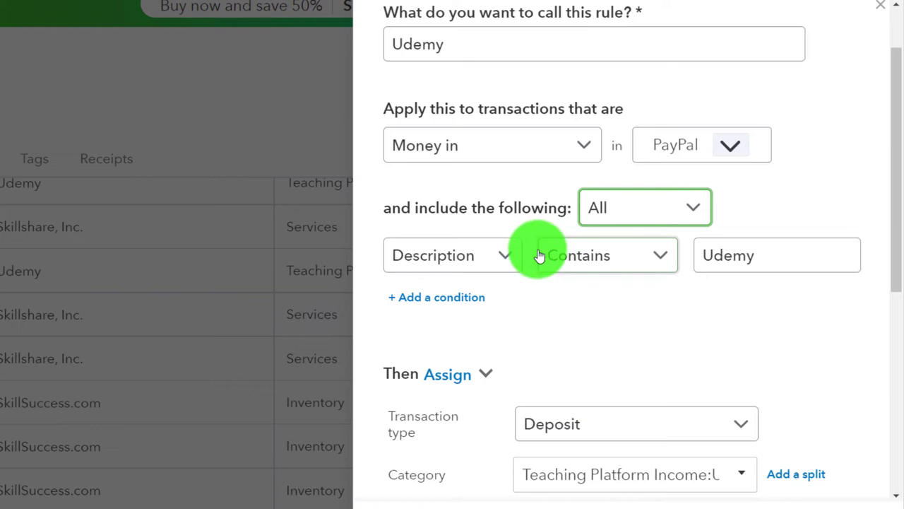
pyautogui.click(510, 257)
pyautogui.click(511, 259)
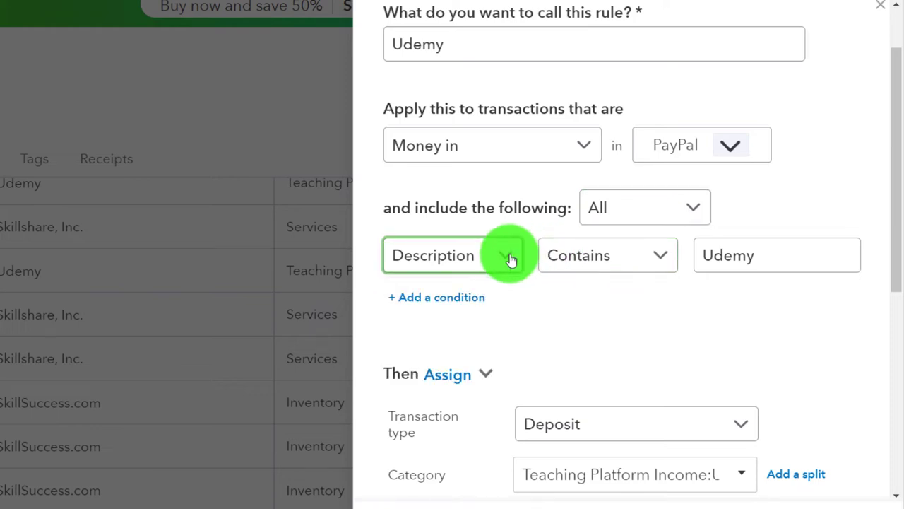
pyautogui.click(657, 258)
pyautogui.click(659, 260)
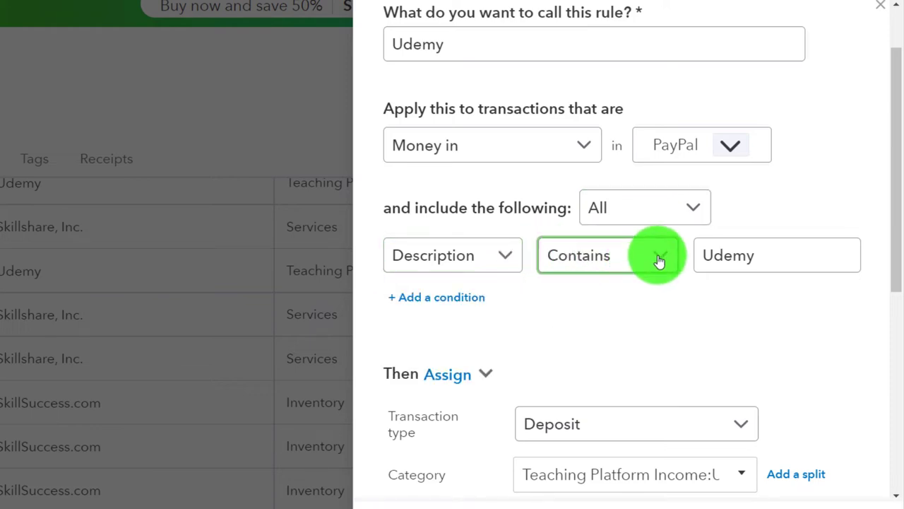
pyautogui.click(635, 322)
# Step: Review the rule's Deposit type, category, payee and memo assignments, and save it with Auto-add off
pyautogui.scroll(-3, 636, 321)
pyautogui.scroll(-1, 459, 310)
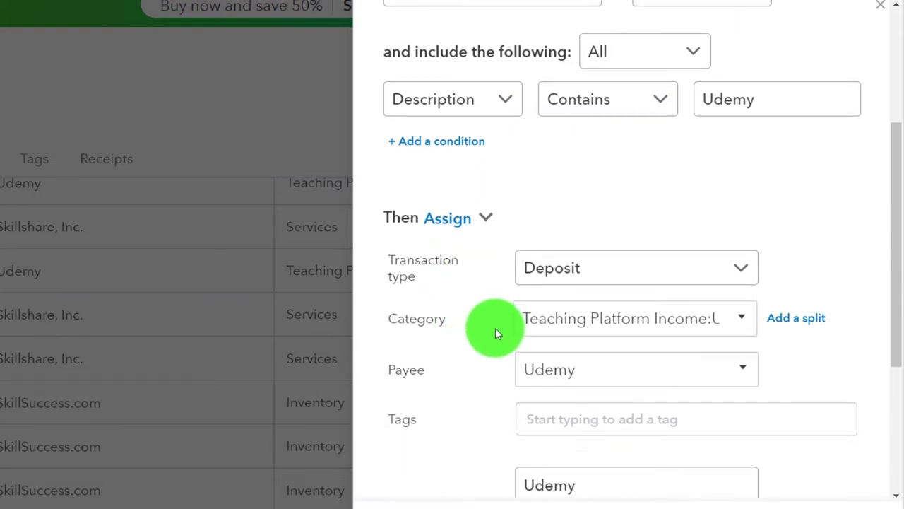
pyautogui.scroll(-2, 495, 328)
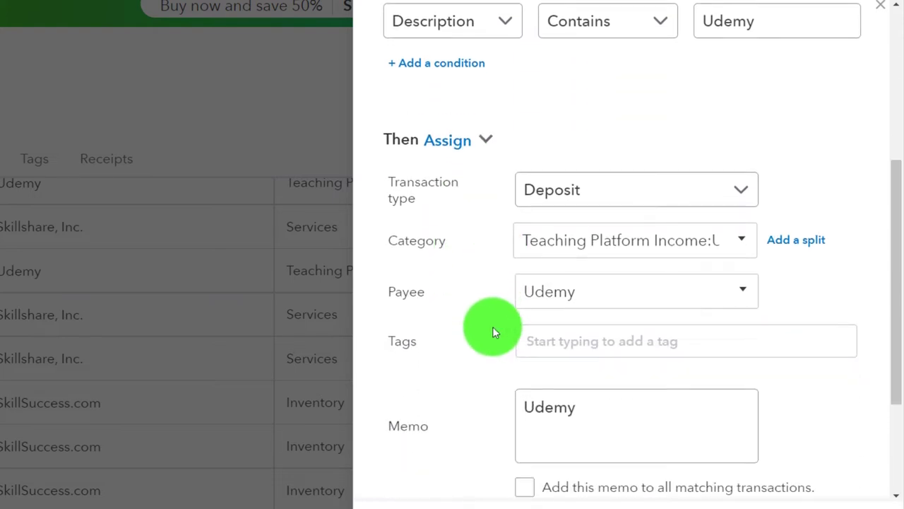
pyautogui.scroll(-2, 493, 326)
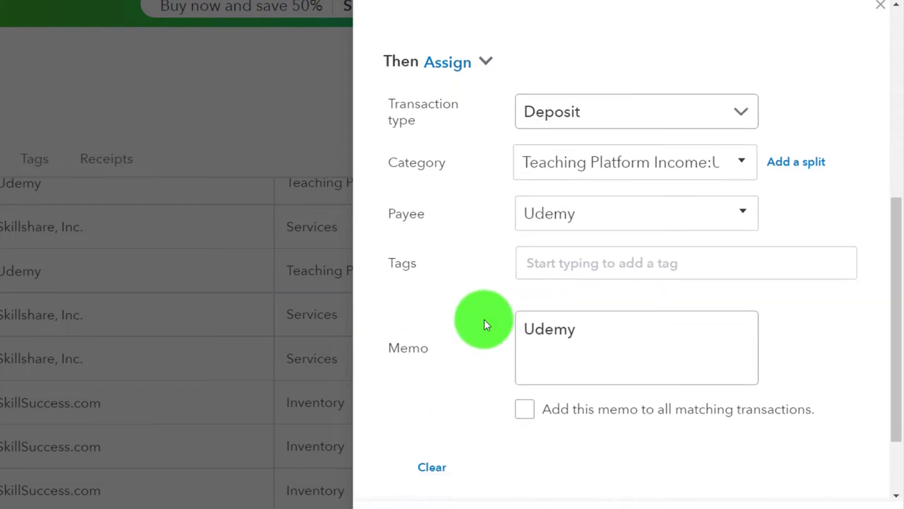
pyautogui.scroll(-2, 484, 323)
pyautogui.scroll(-1, 545, 438)
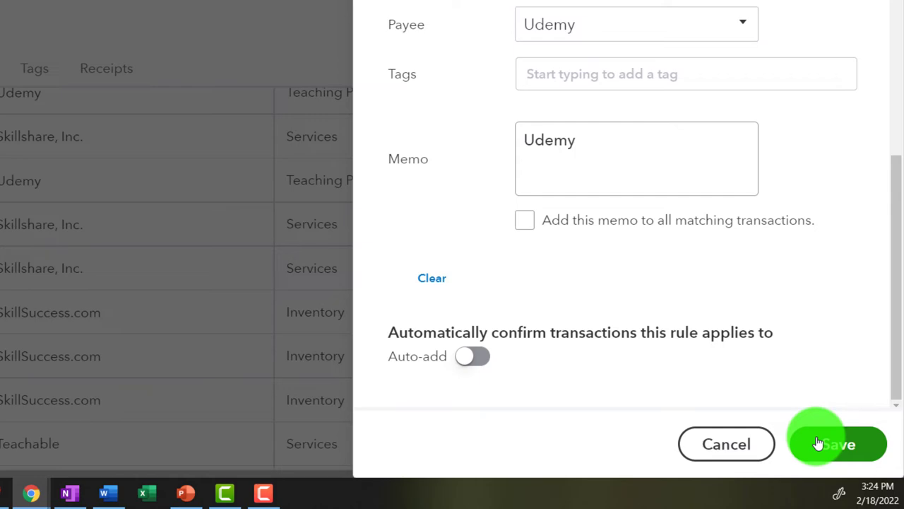
pyautogui.click(818, 443)
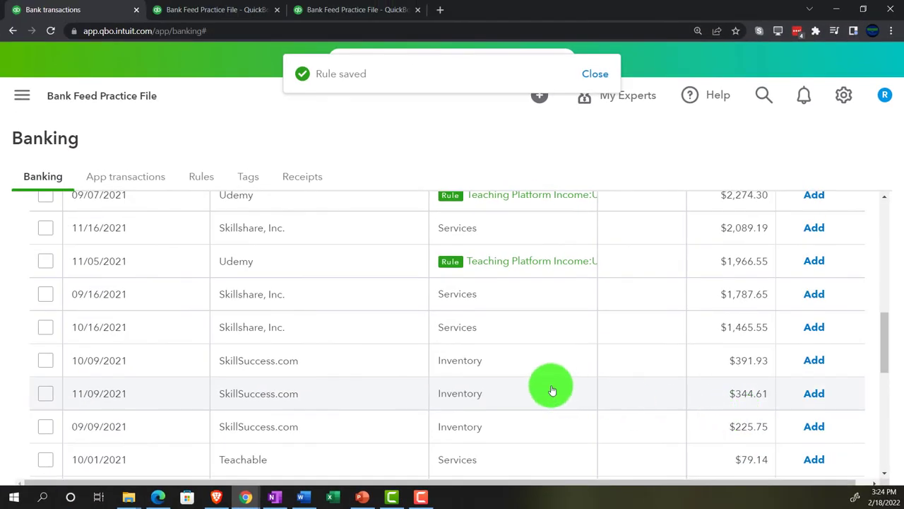
# Step: Accept the five consecutive Udemy deposits together, and add the remaining 11/05/2021 Udemy deposit to the books
pyautogui.scroll(3, 515, 380)
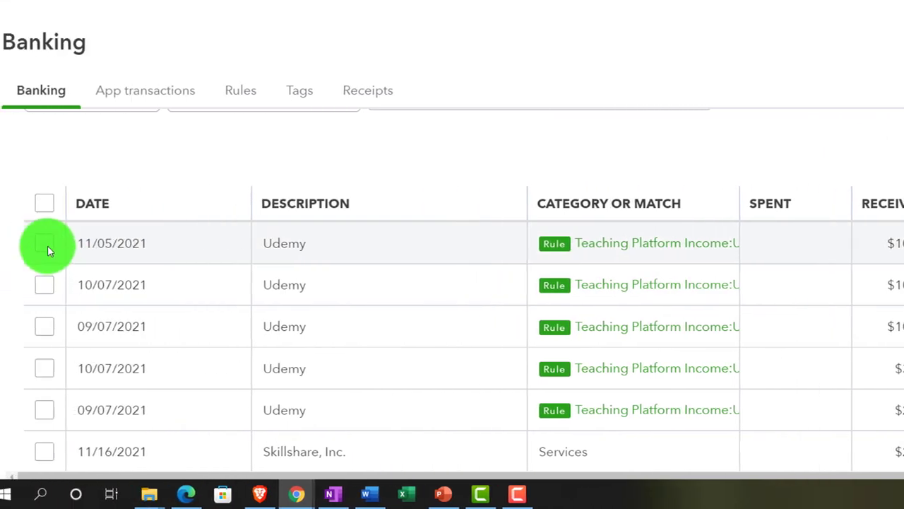
pyautogui.click(46, 246)
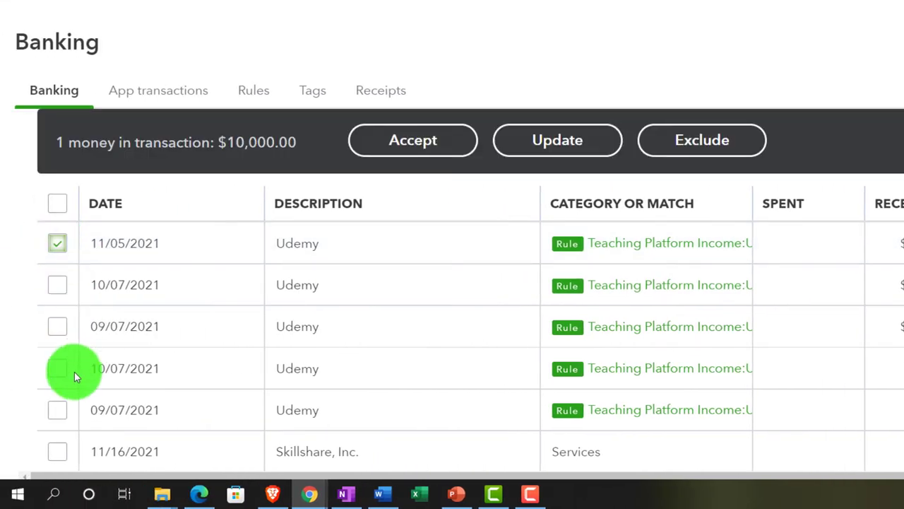
pyautogui.keyDown('shift'); pyautogui.click(64, 416); pyautogui.keyUp('shift')
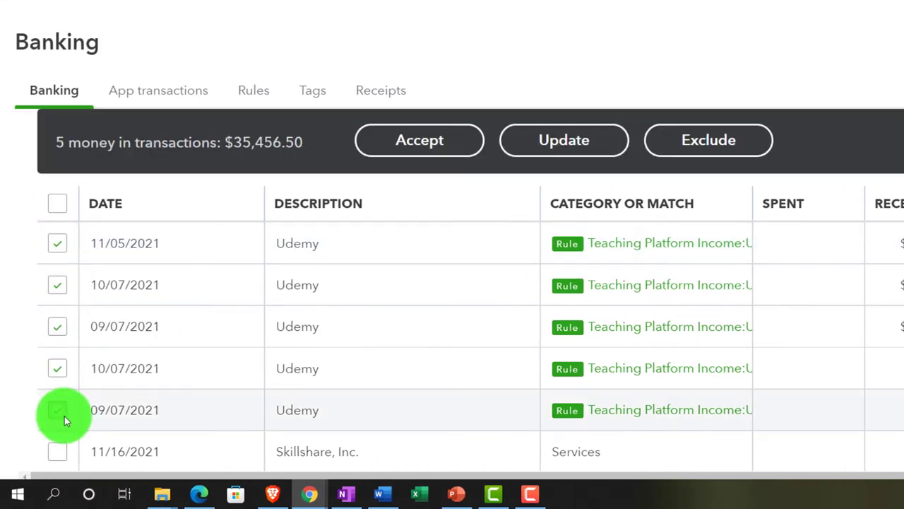
pyautogui.click(401, 149)
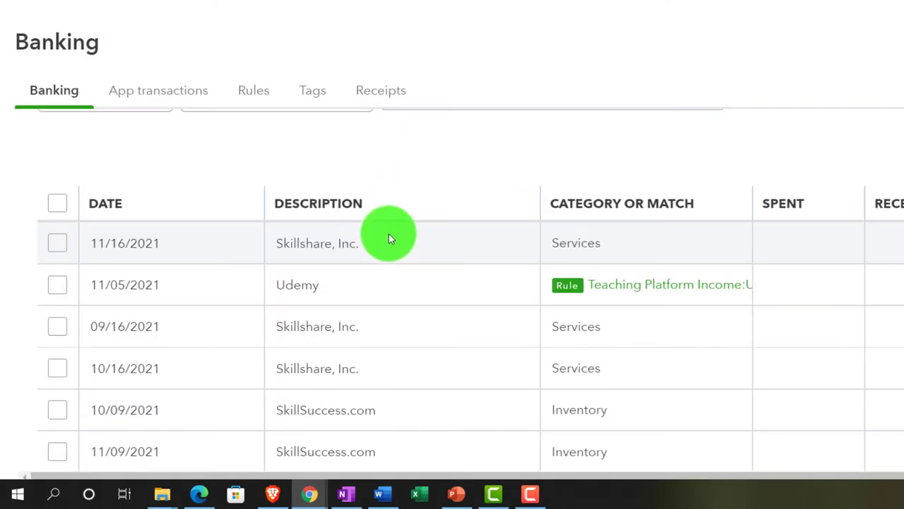
pyautogui.click(820, 287)
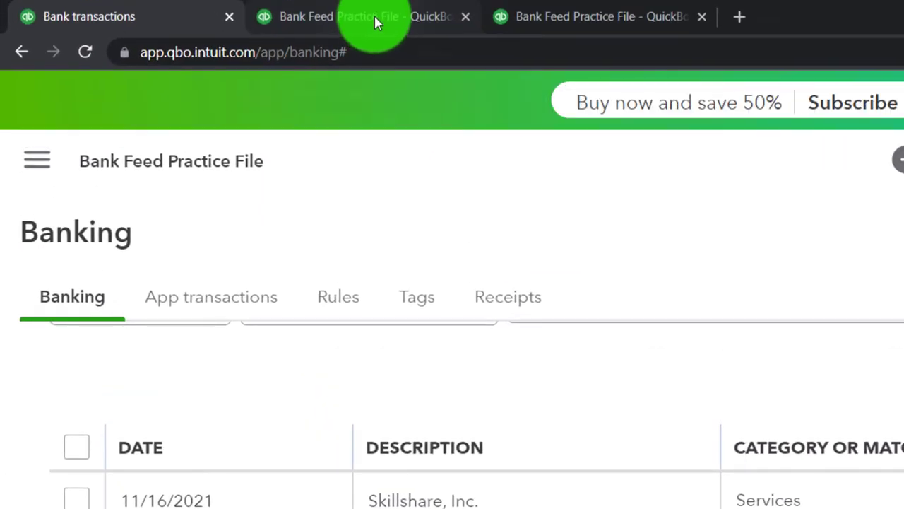
# Step: Rerun the 2021 Balance Sheet and examine the PayPal balance under Bank Accounts
pyautogui.click(374, 18)
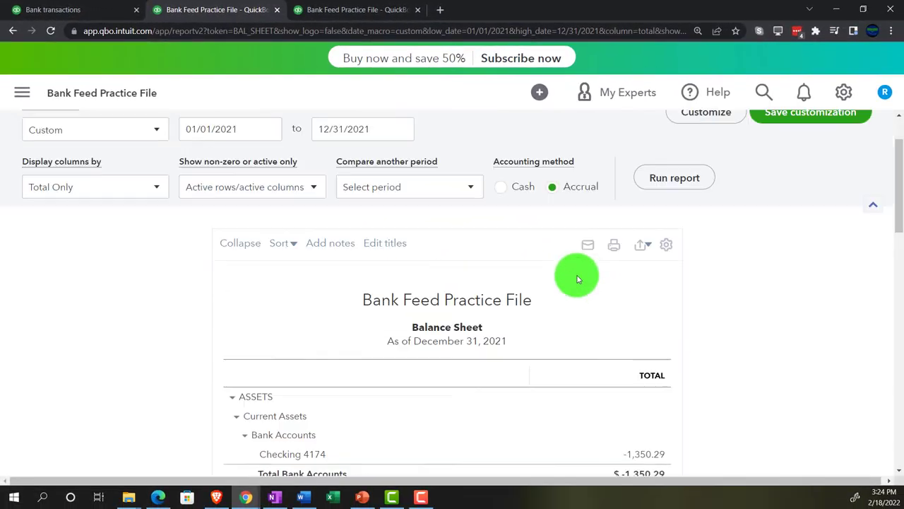
pyautogui.scroll(1, 577, 278)
pyautogui.scroll(-3, 245, 375)
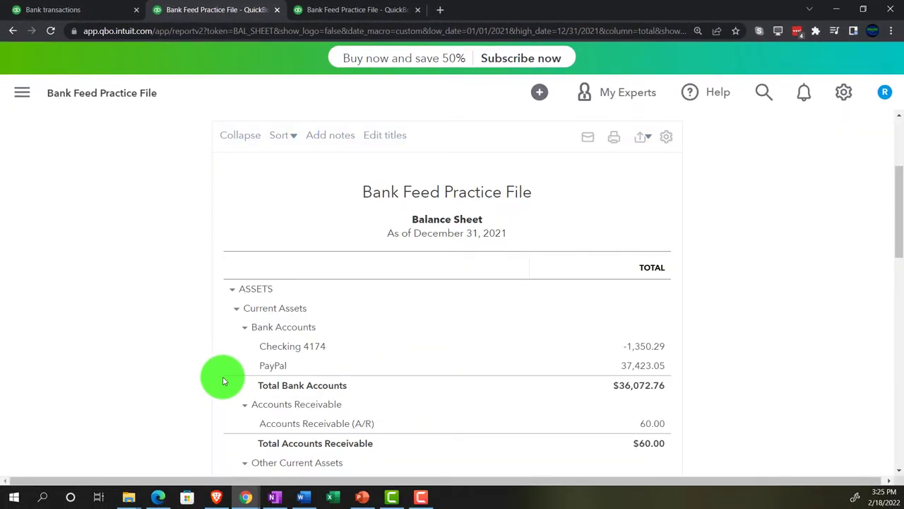
pyautogui.hotkey('ctrl', '+')
pyautogui.scroll(-4, 220, 376)
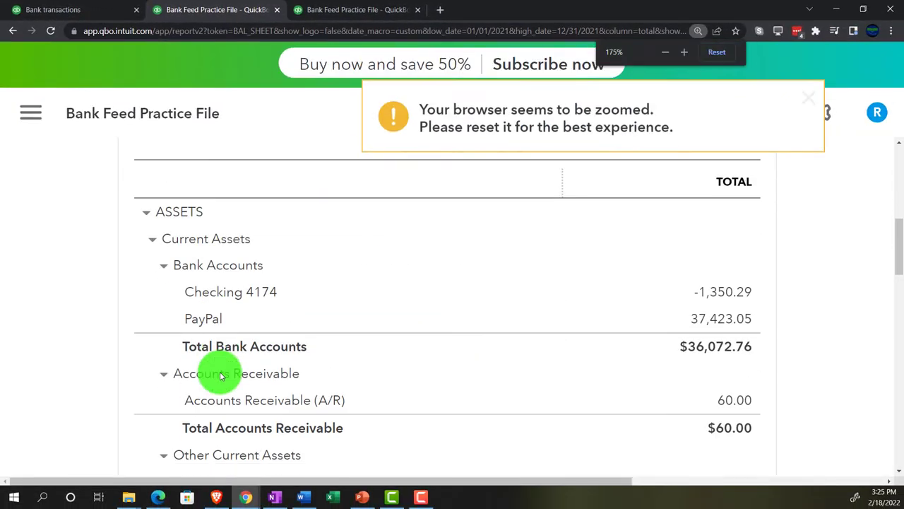
pyautogui.hotkey('ctrl', '+')
pyautogui.scroll(3, 223, 375)
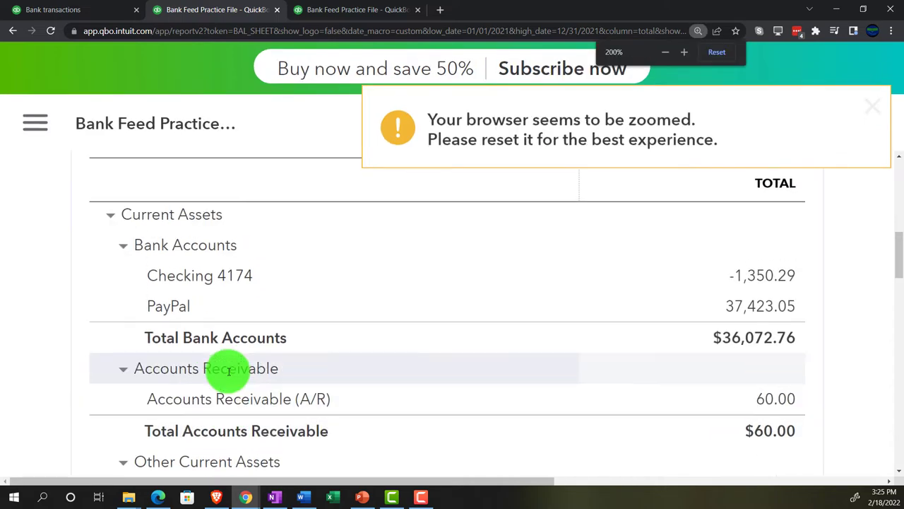
pyautogui.scroll(-1, 229, 371)
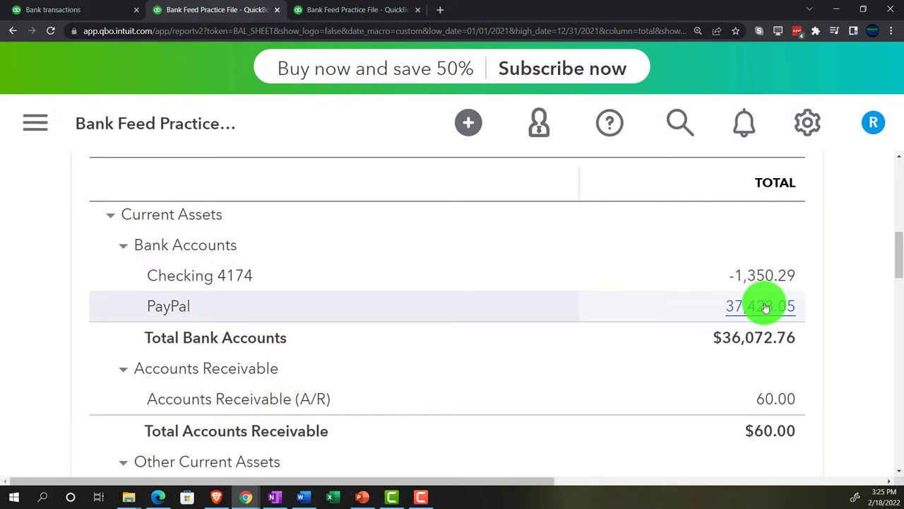
# Step: Open the transaction report behind the PayPal balance and examine its Udemy deposits
pyautogui.click(764, 308)
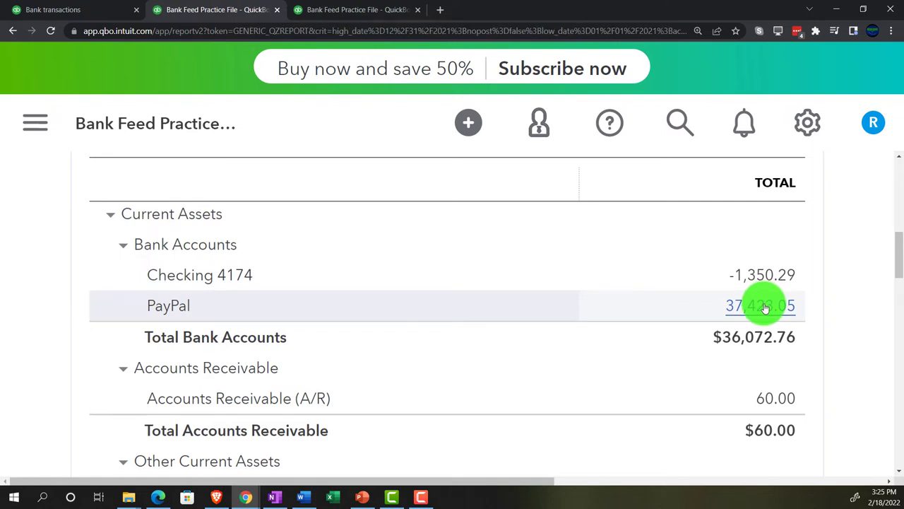
pyautogui.hotkey('ctrl', '-')
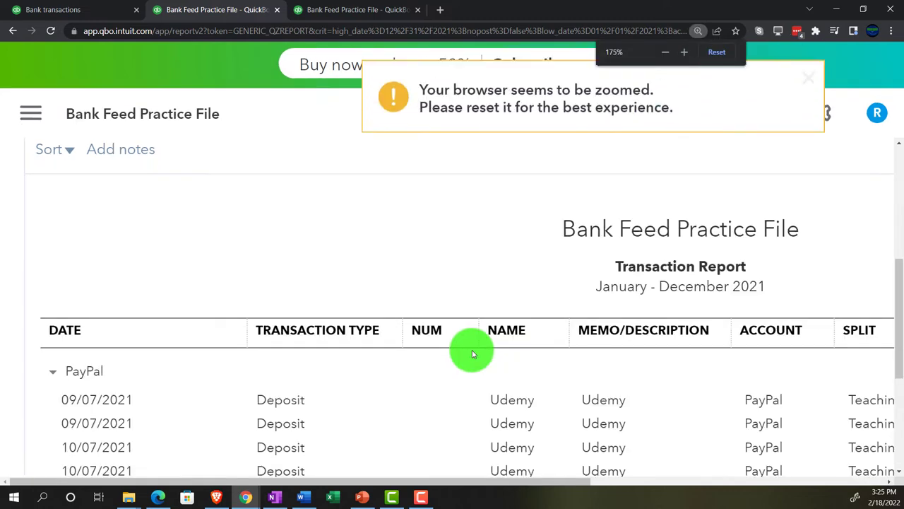
pyautogui.hotkey('ctrl', '-')
pyautogui.hotkey('ctrl', '-')
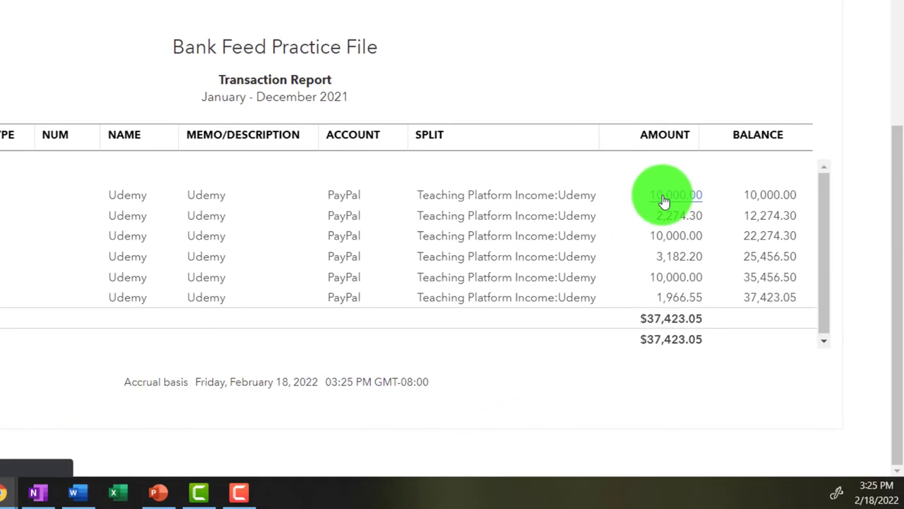
# Step: Inspect the first 09/07/2021 Udemy deposit for 10,000.00, close it, and return to the Balance Sheet
pyautogui.click(647, 203)
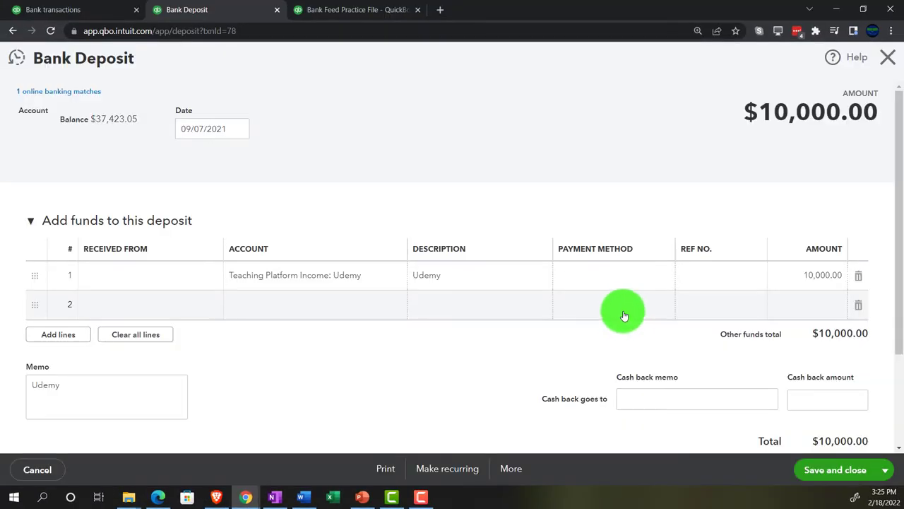
pyautogui.click(885, 62)
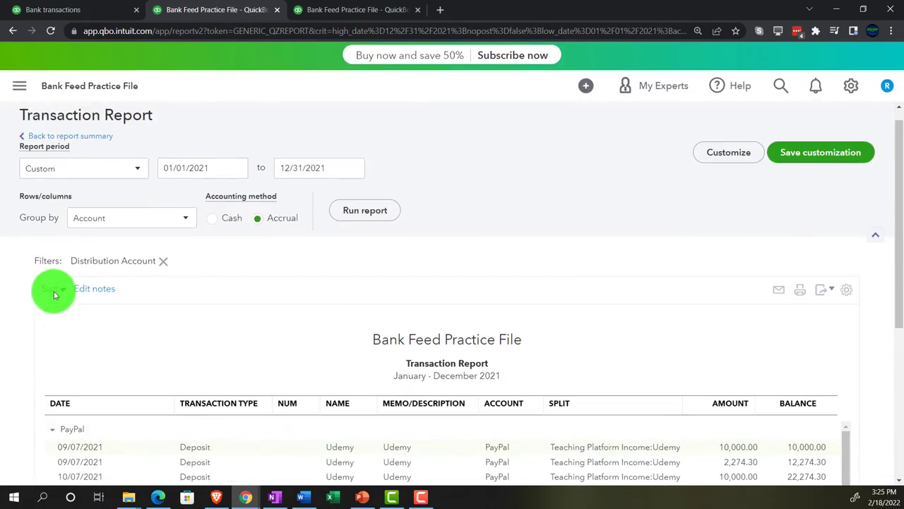
pyautogui.click(91, 156)
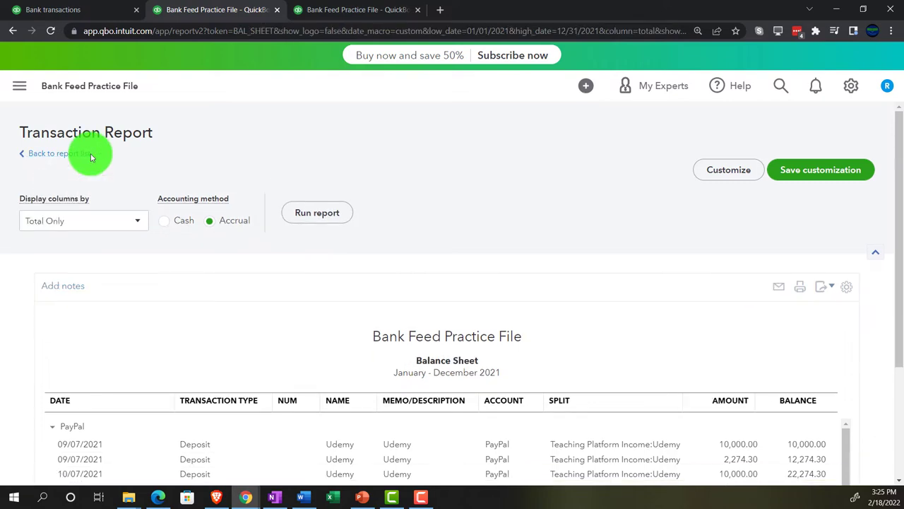
# Step: Rerun the 2021 Profit and Loss report and examine Udemy under Teaching Platform Income
pyautogui.click(335, 9)
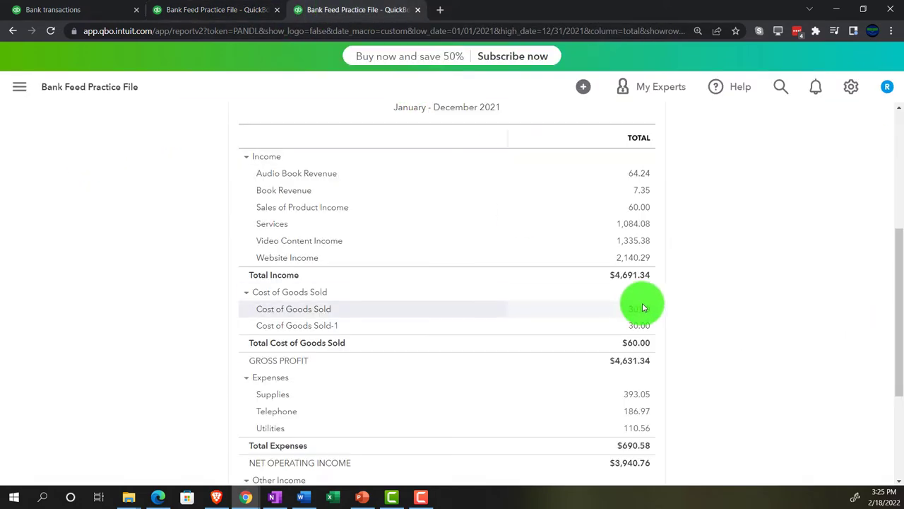
pyautogui.click(593, 228)
pyautogui.scroll(-3, 212, 402)
pyautogui.hotkey('ctrl', '+')
pyautogui.hotkey('ctrl', '+')
pyautogui.hotkey('ctrl', '+')
pyautogui.scroll(-3, 163, 382)
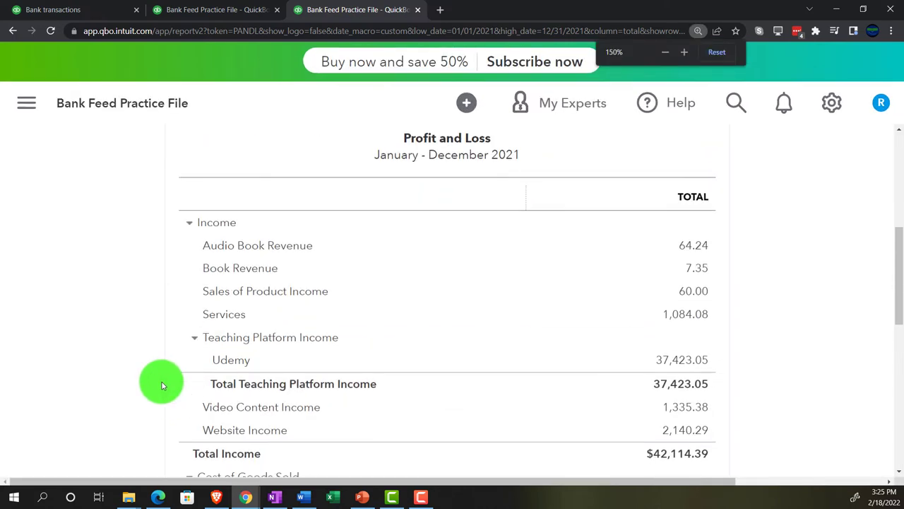
# Step: Collapse and re-expand the Teaching Platform Income group to compare its summary with the Udemy sub-account detail
pyautogui.click(196, 246)
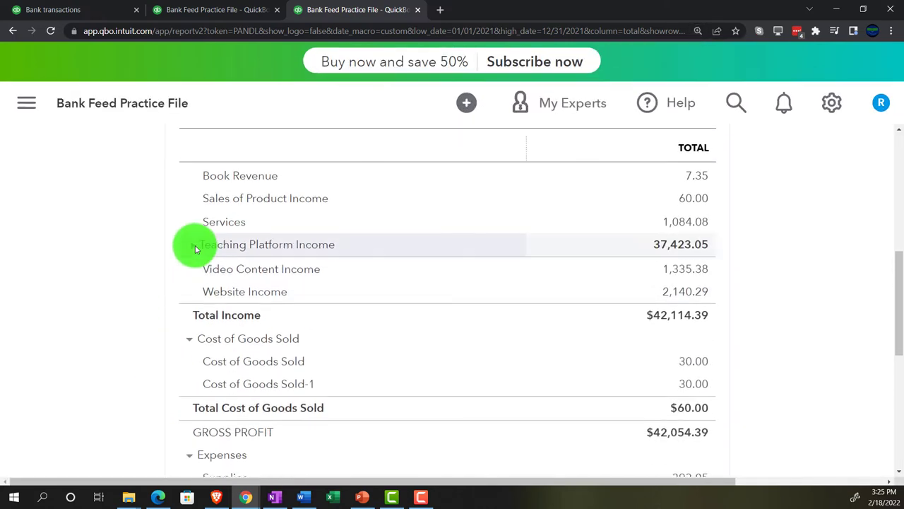
pyautogui.click(196, 246)
pyautogui.click(196, 247)
pyautogui.click(195, 247)
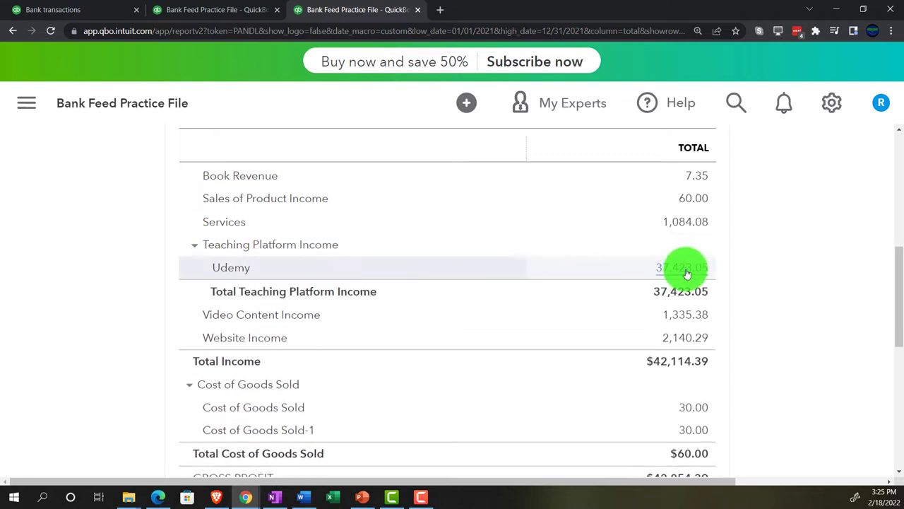
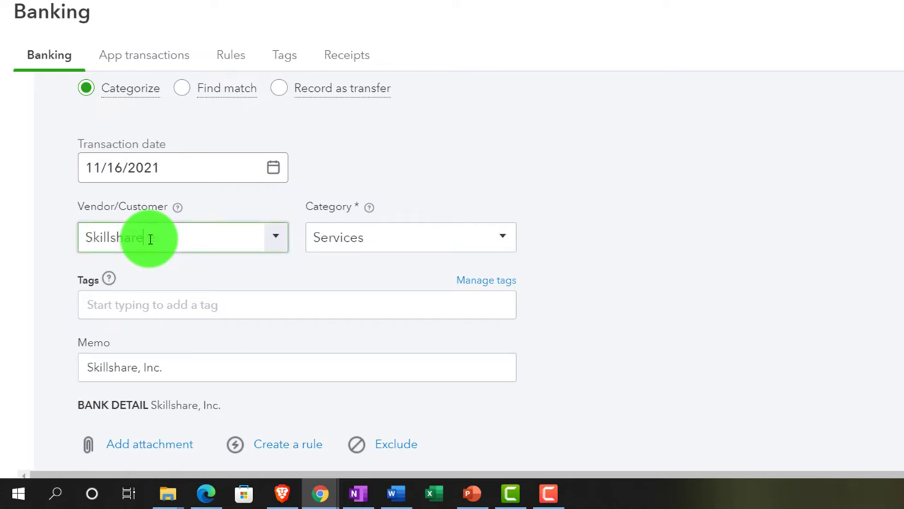
# Step: Save Skillshare as a new name of type Customer for the 11/16/2021 Skillshare deposit
pyautogui.click(172, 270)
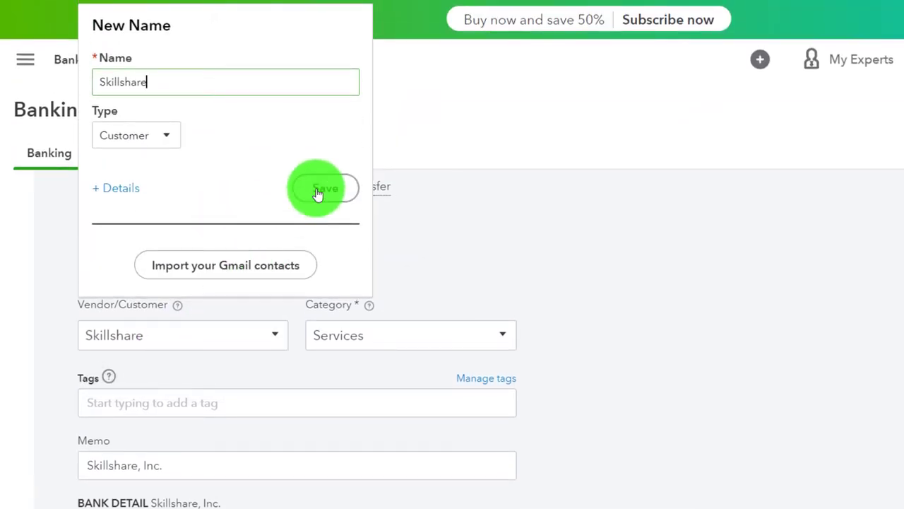
pyautogui.click(317, 191)
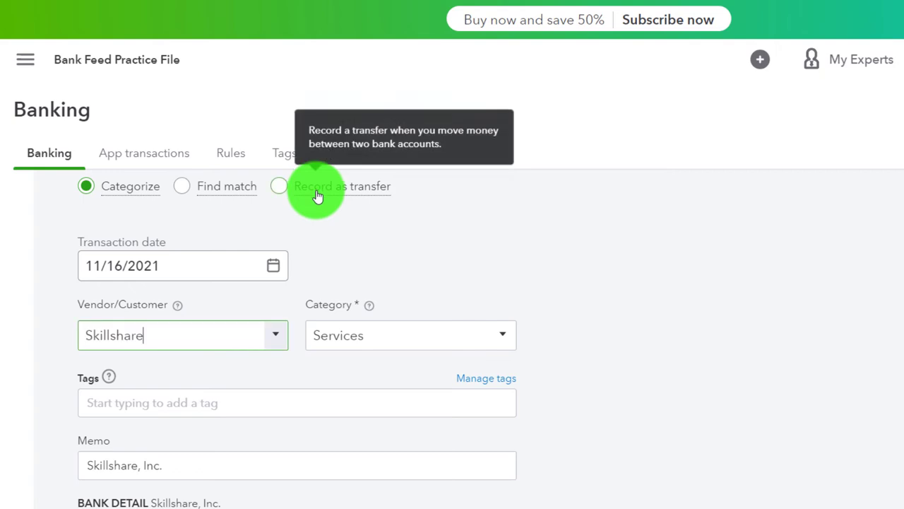
# Step: Start a new category account for the Skillshare deposit with type Income, detail type Other Primary Income and name Skillshare
pyautogui.click(502, 337)
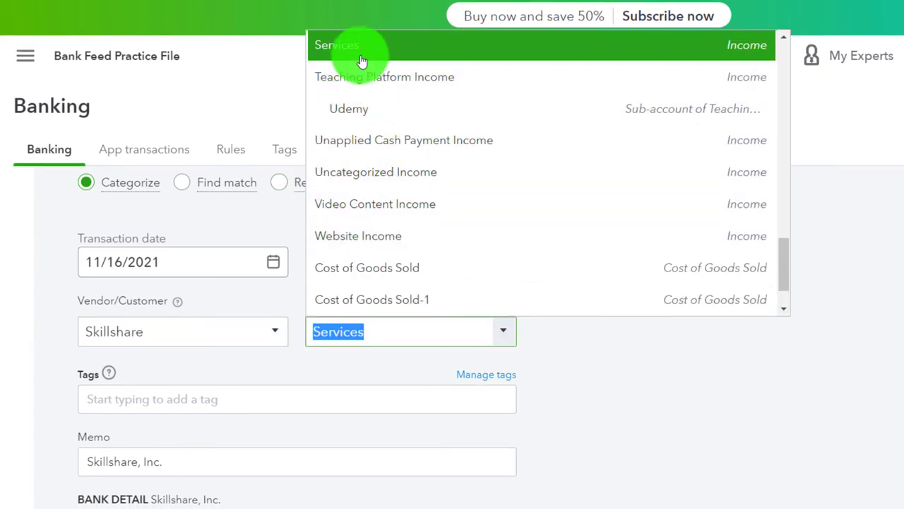
pyautogui.scroll(15, 349, 56)
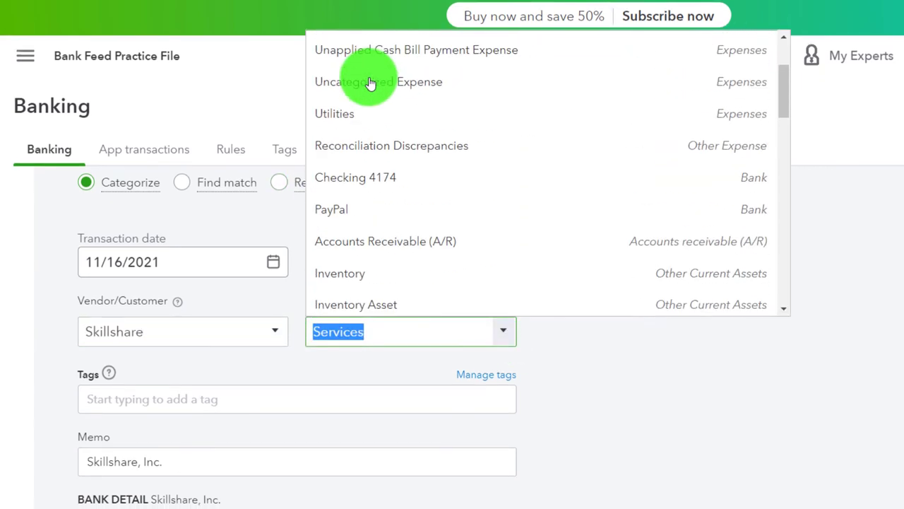
pyautogui.click(362, 46)
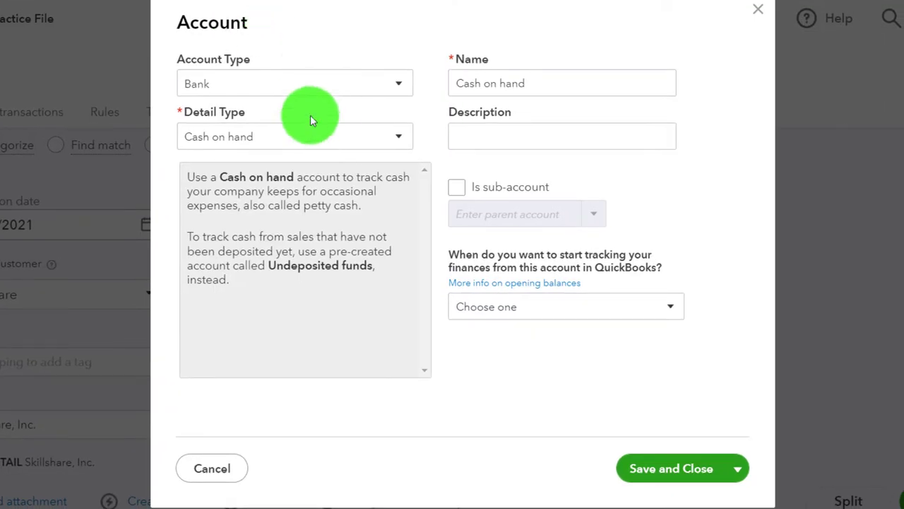
pyautogui.click(321, 97)
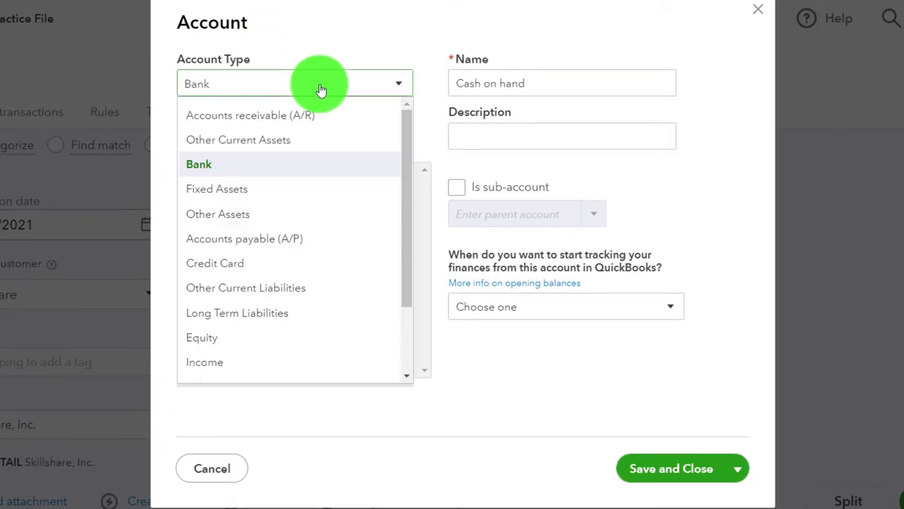
pyautogui.click(283, 361)
pyautogui.click(373, 138)
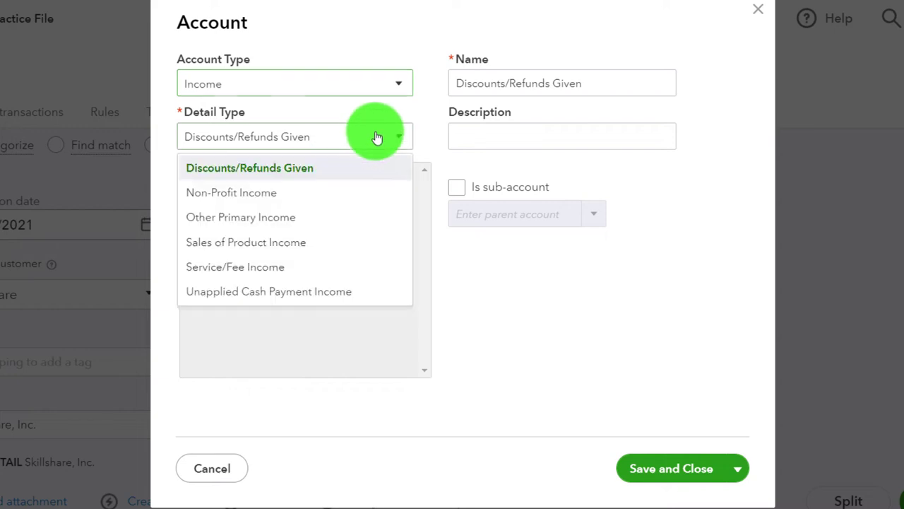
pyautogui.click(317, 215)
pyautogui.moveTo(595, 87); pyautogui.dragTo(473, 69)
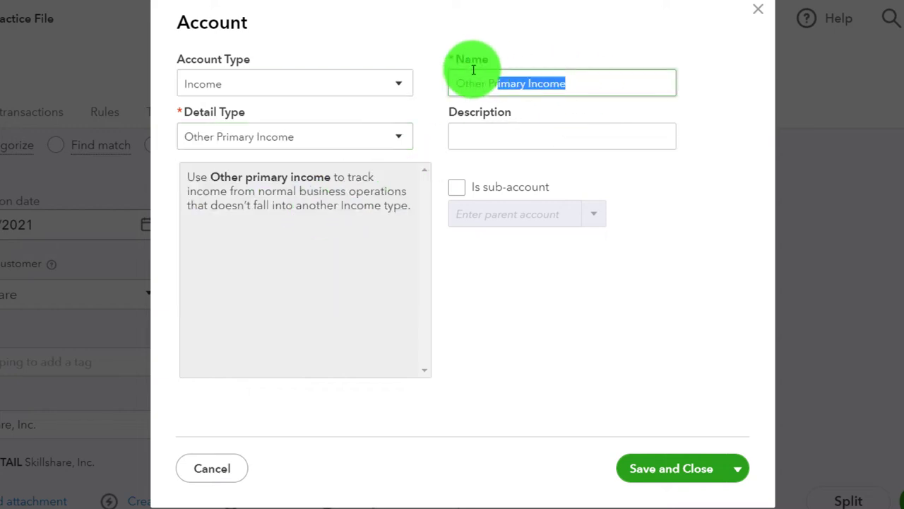
pyautogui.write('Skillshare')
# Step: Make the Skillshare account a sub-account of Teaching Platform Income and save it as the deposit's category
pyautogui.click(458, 187)
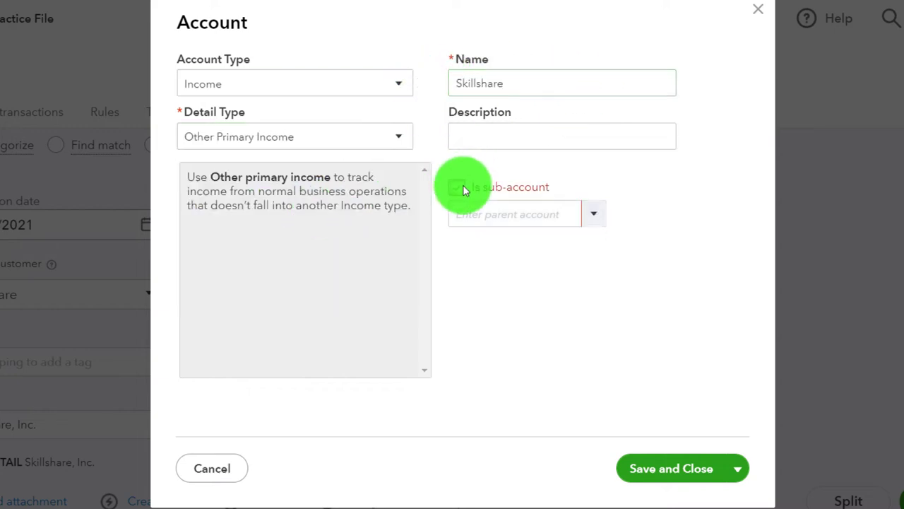
pyautogui.click(481, 209)
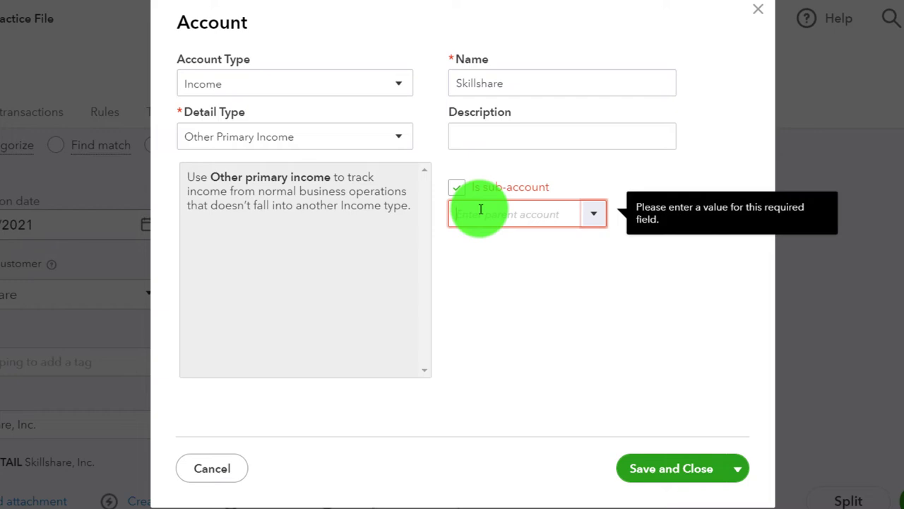
pyautogui.write('ta')
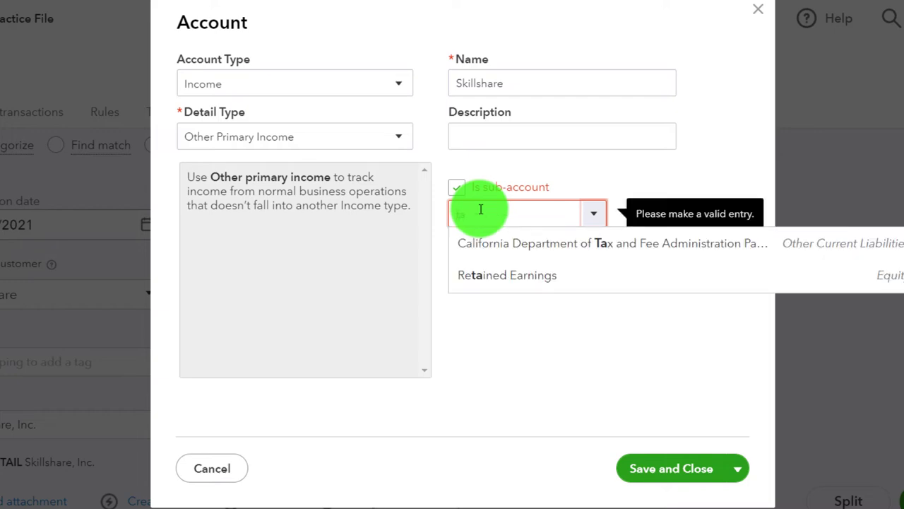
pyautogui.press('BackSpace')
pyautogui.press('BackSpace')
pyautogui.write('Teaching Platform Incor')
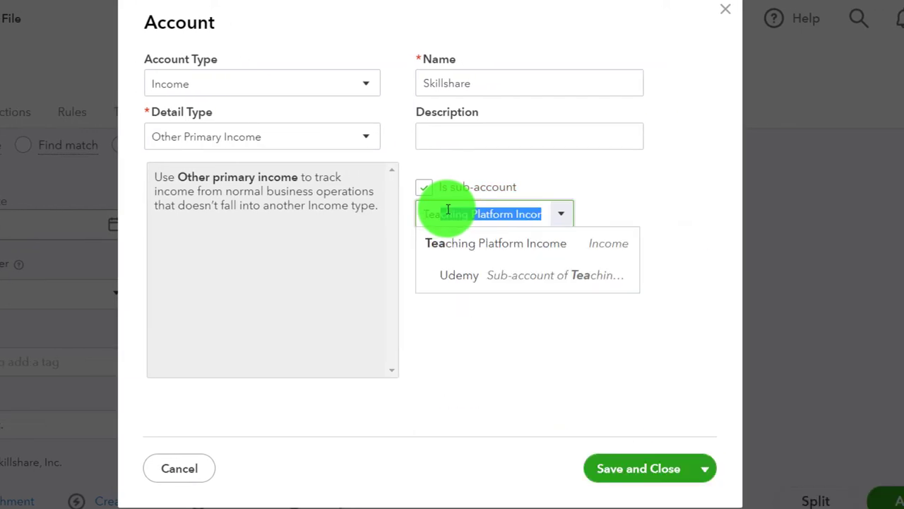
pyautogui.press('Tab')
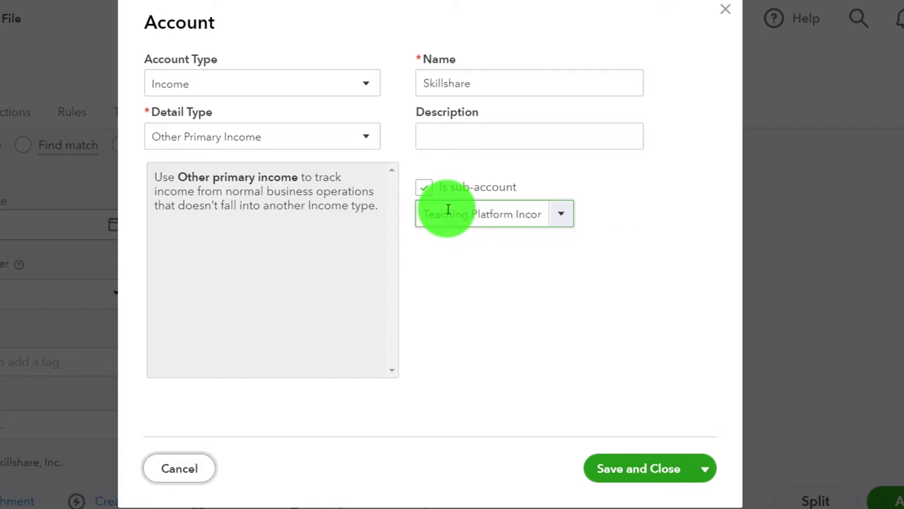
pyautogui.click(619, 475)
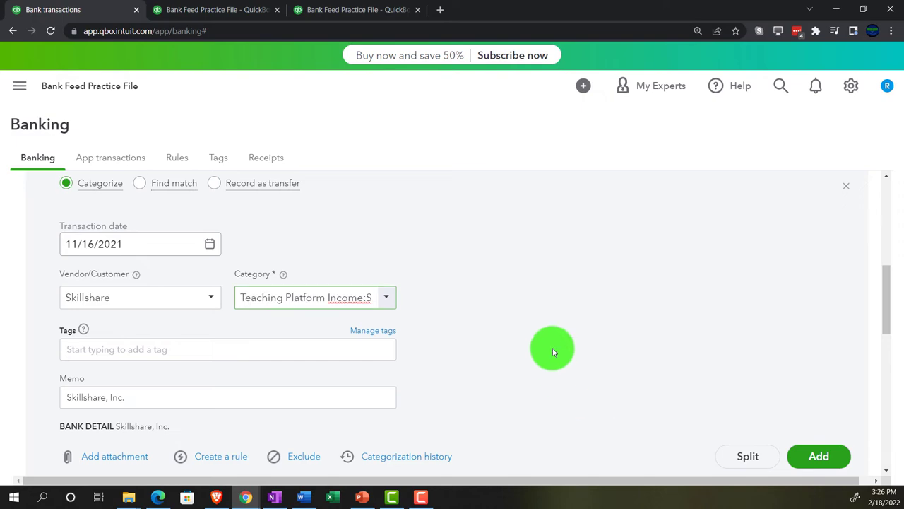
# Step: Create a rule named Skillshare assigning PayPal money-in deposits whose description contains Skillshare to the Teaching Platform Income sub-account Skillshare, with payee Skillshare
pyautogui.scroll(-1, 553, 352)
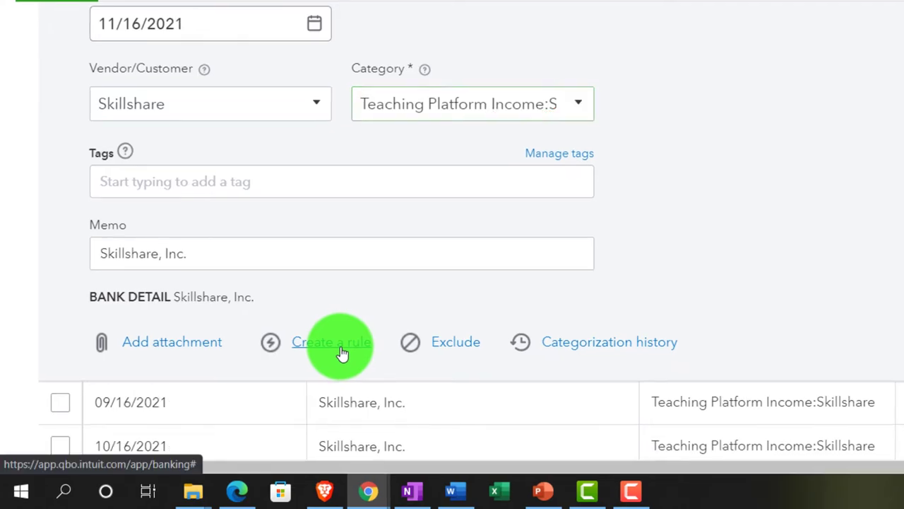
pyautogui.click(342, 353)
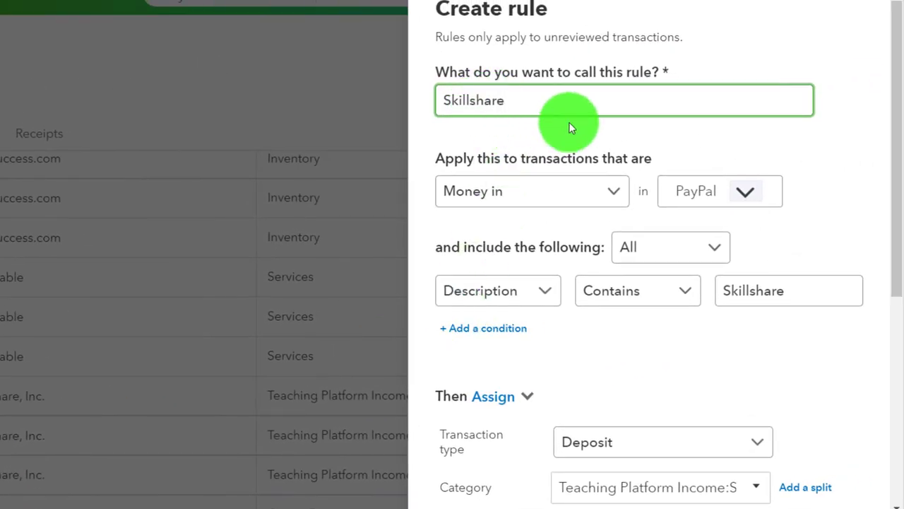
pyautogui.click(625, 196)
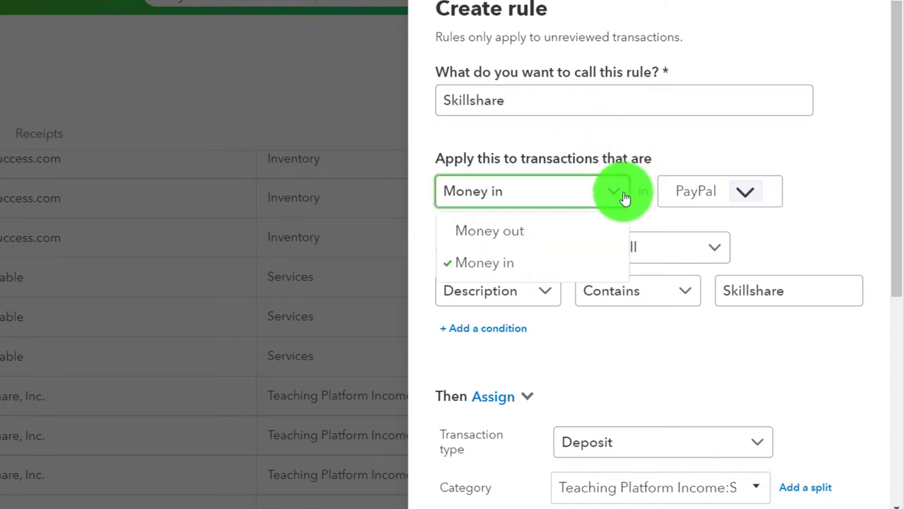
pyautogui.click(623, 197)
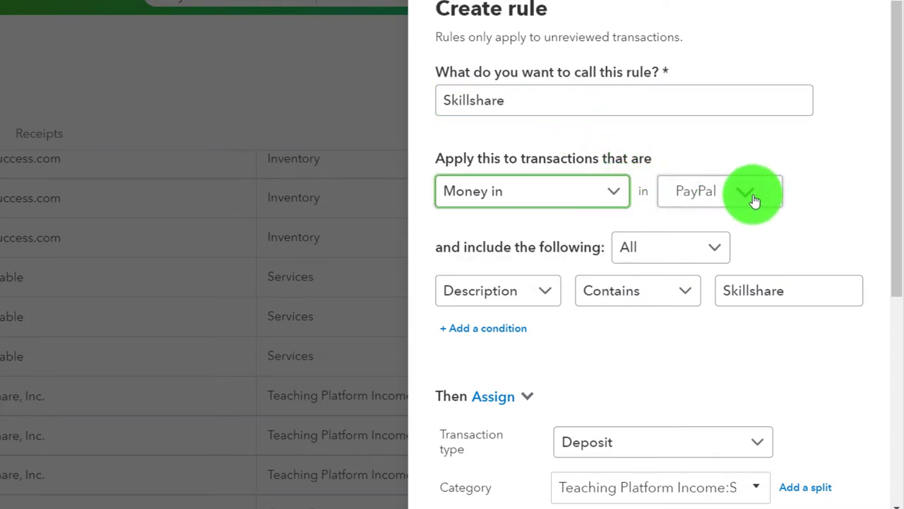
pyautogui.click(812, 180)
pyautogui.scroll(-1, 834, 183)
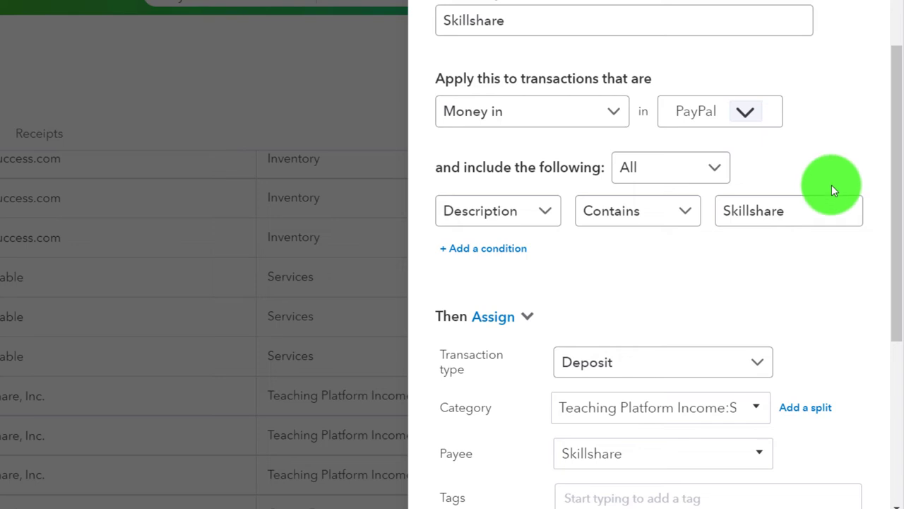
pyautogui.click(668, 175)
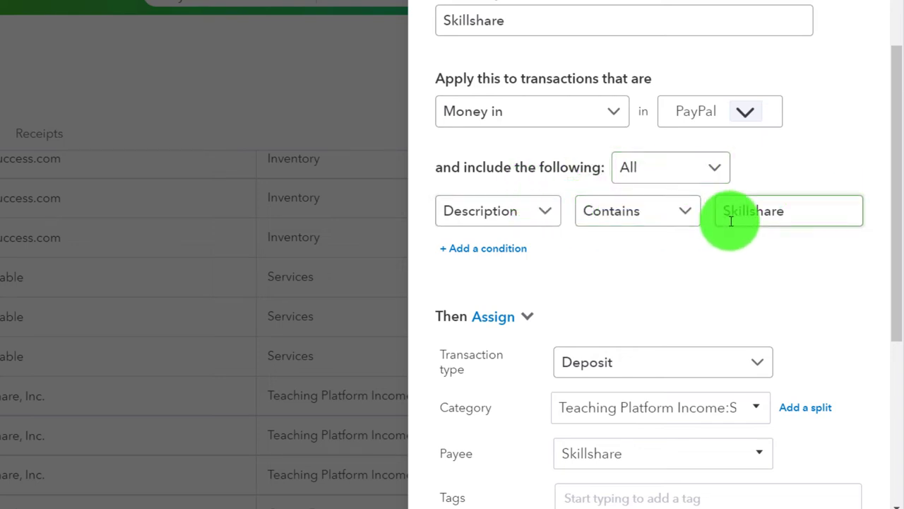
pyautogui.scroll(-1, 785, 249)
pyautogui.scroll(-1, 785, 249)
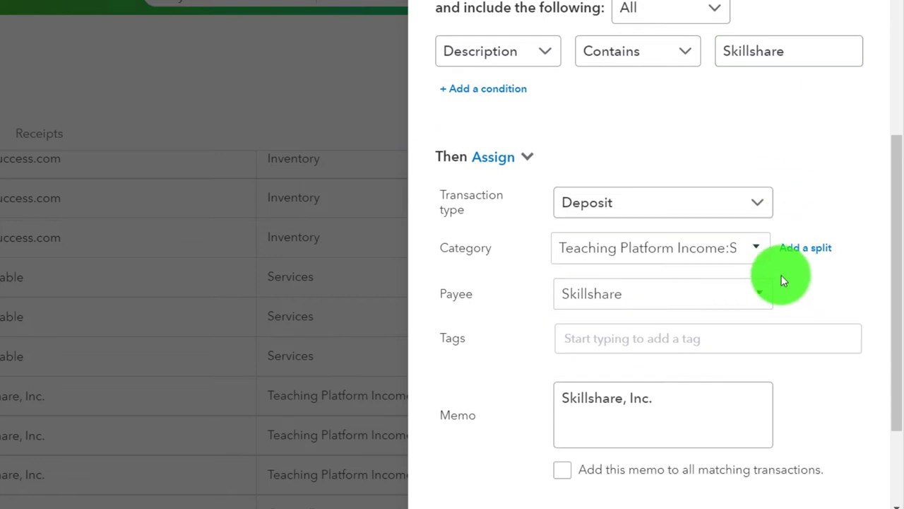
pyautogui.scroll(-1, 781, 275)
pyautogui.click(854, 486)
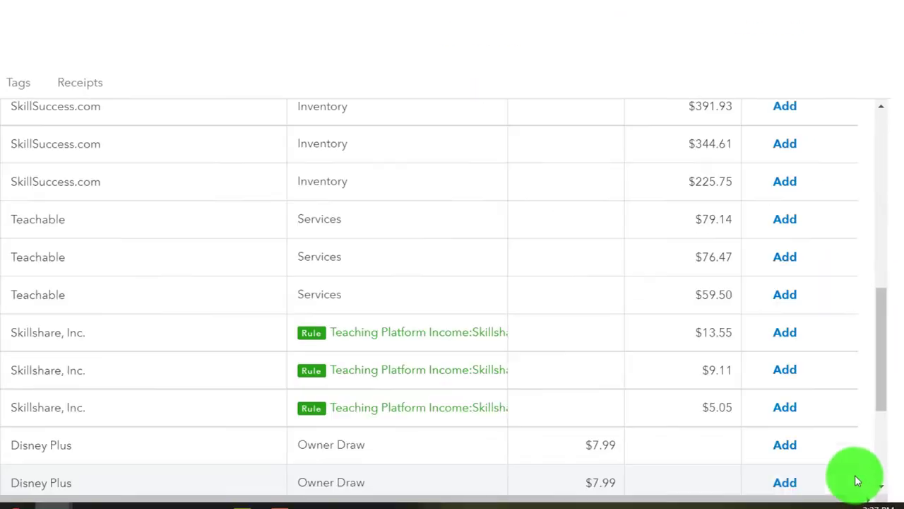
# Step: Sort the PayPal bank transactions by category or match to group the Skillshare rule deposits together
pyautogui.scroll(3, 332, 364)
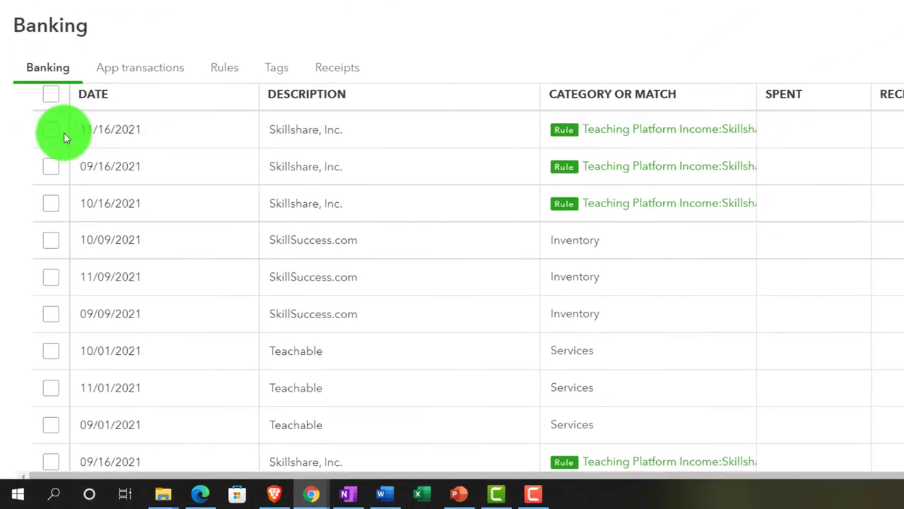
pyautogui.click(52, 131)
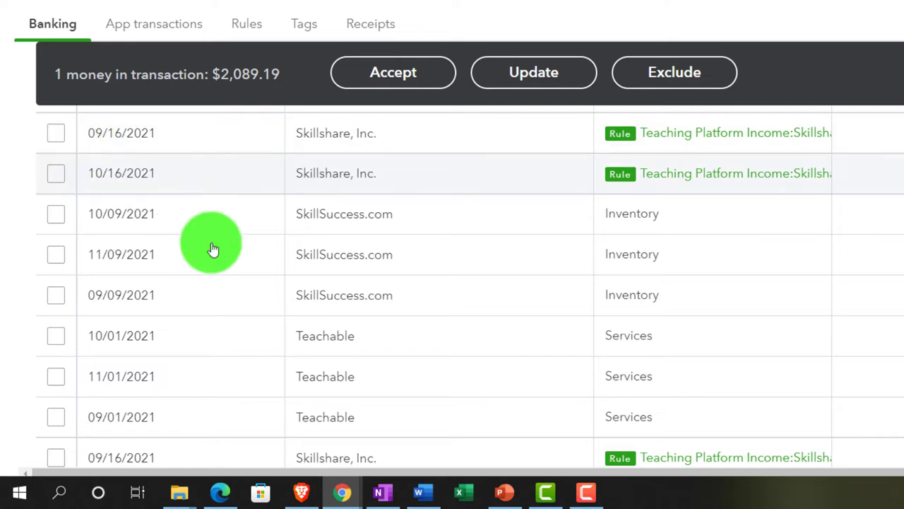
pyautogui.scroll(2, 252, 258)
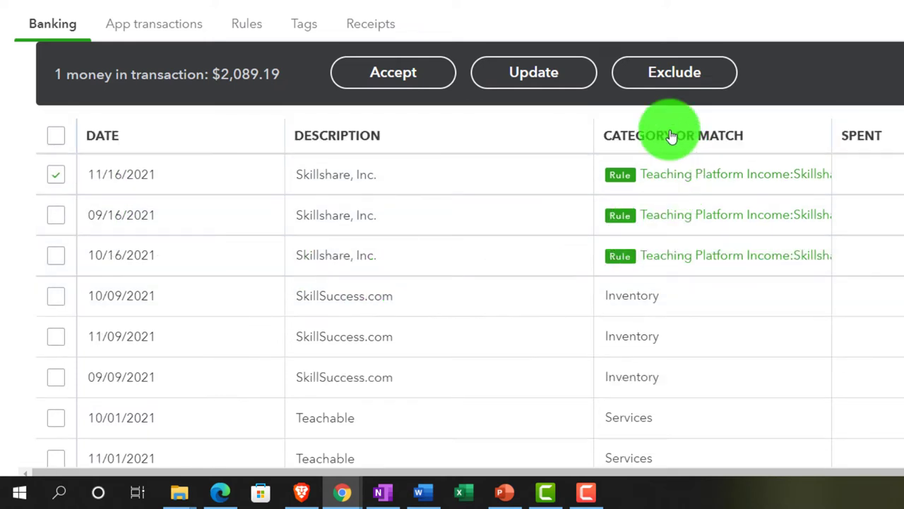
pyautogui.click(671, 135)
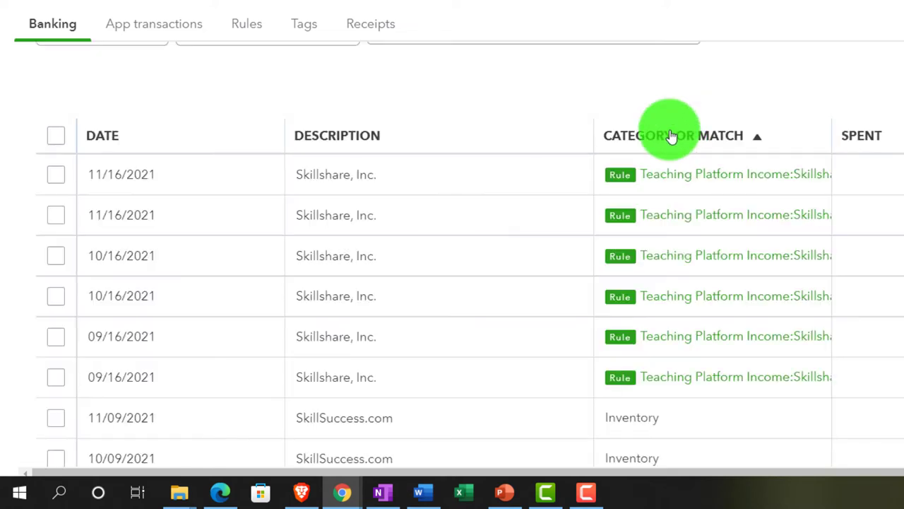
# Step: Select the first five Skillshare deposits, from 11/16/2021 through the first 09/16/2021 one, and accept them together
pyautogui.click(57, 177)
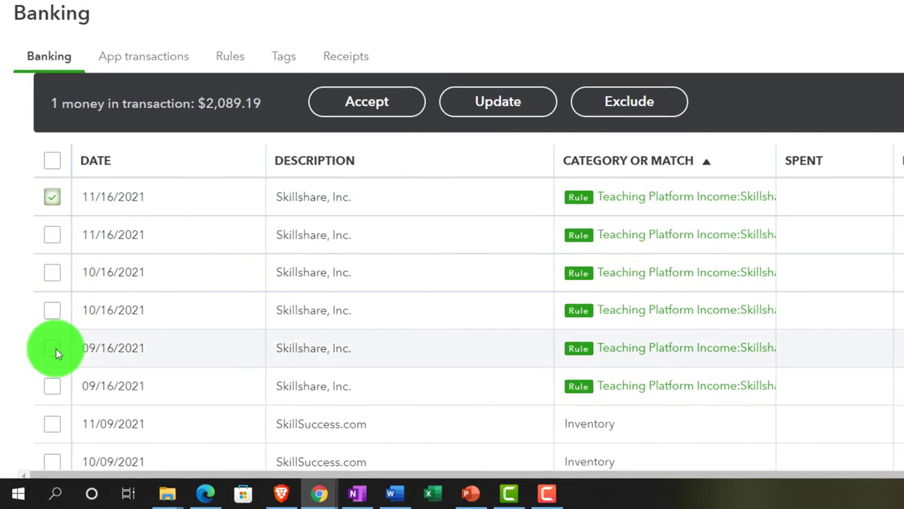
pyautogui.keyDown('shift'); pyautogui.click(56, 337); pyautogui.keyUp('shift')
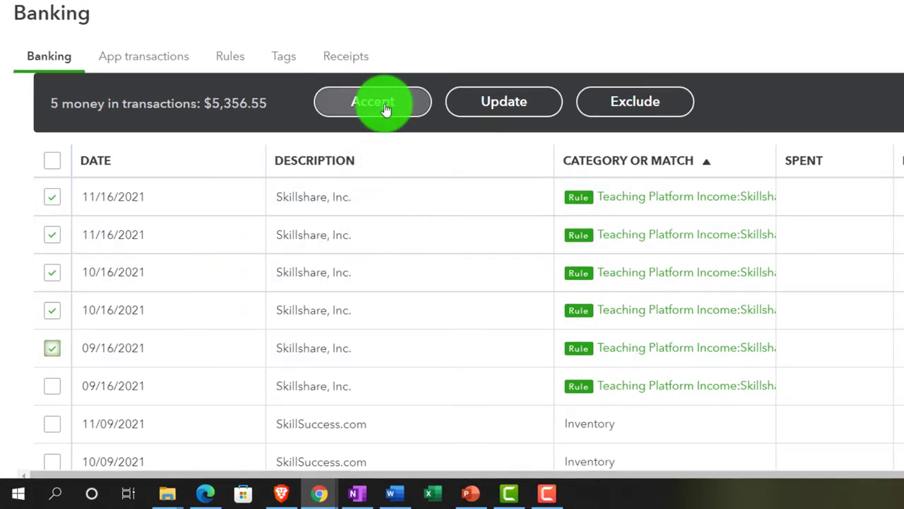
pyautogui.click(381, 105)
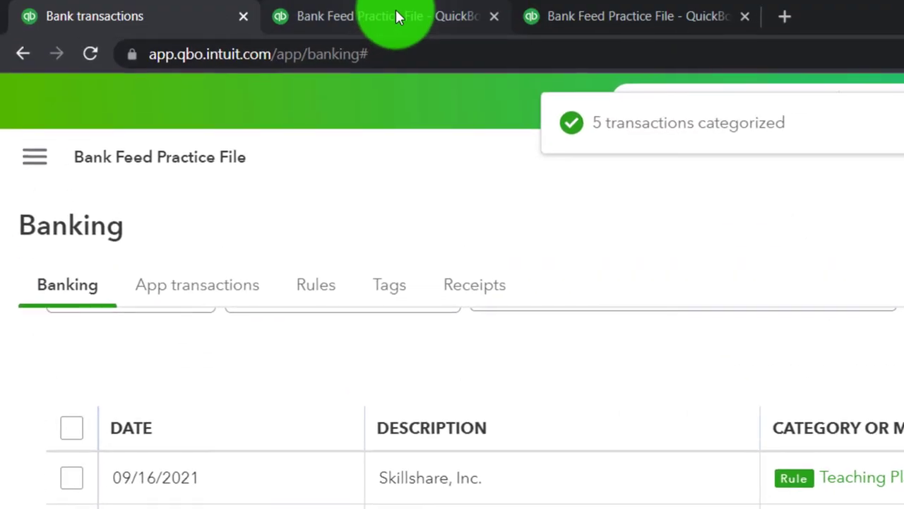
# Step: Rerun the 2021 Balance Sheet report, enlarge the page and examine the PayPal balance under Bank Accounts
pyautogui.click(395, 16)
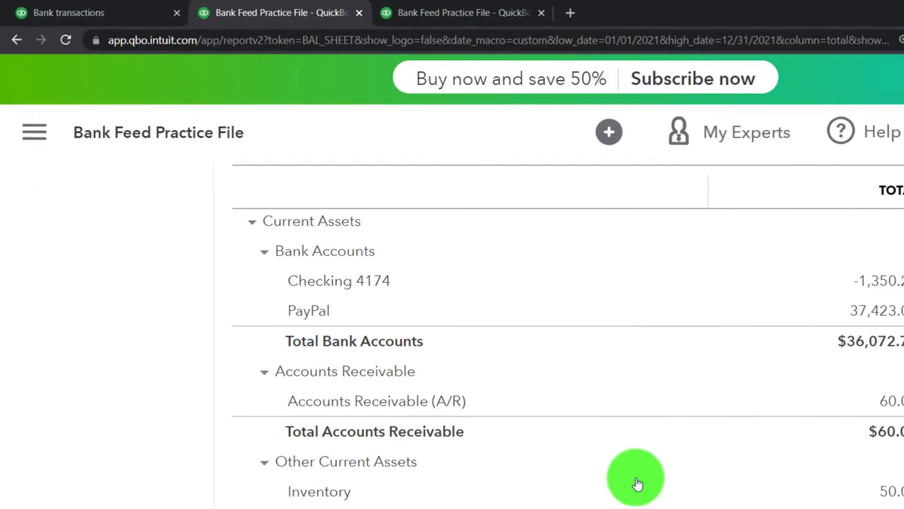
pyautogui.scroll(4, 587, 325)
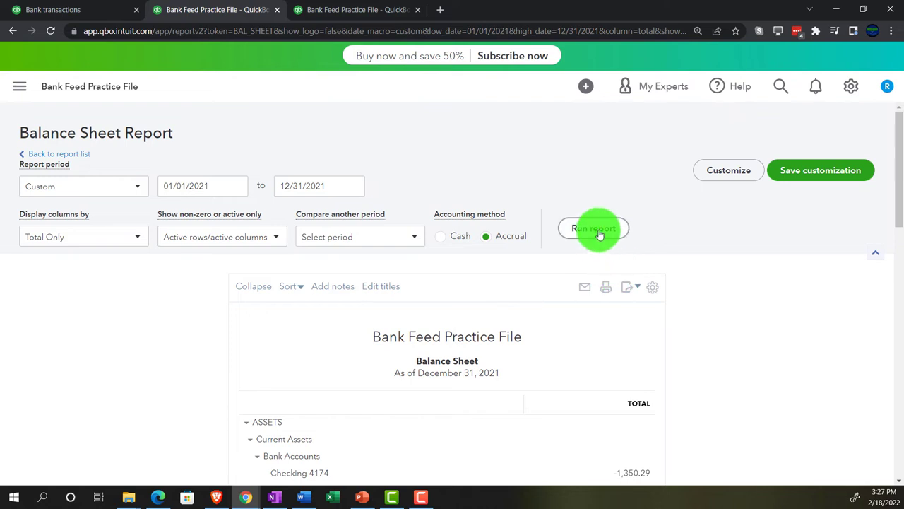
pyautogui.scroll(-2, 245, 404)
pyautogui.hotkey('ctrl', '+')
pyautogui.hotkey('ctrl', '+')
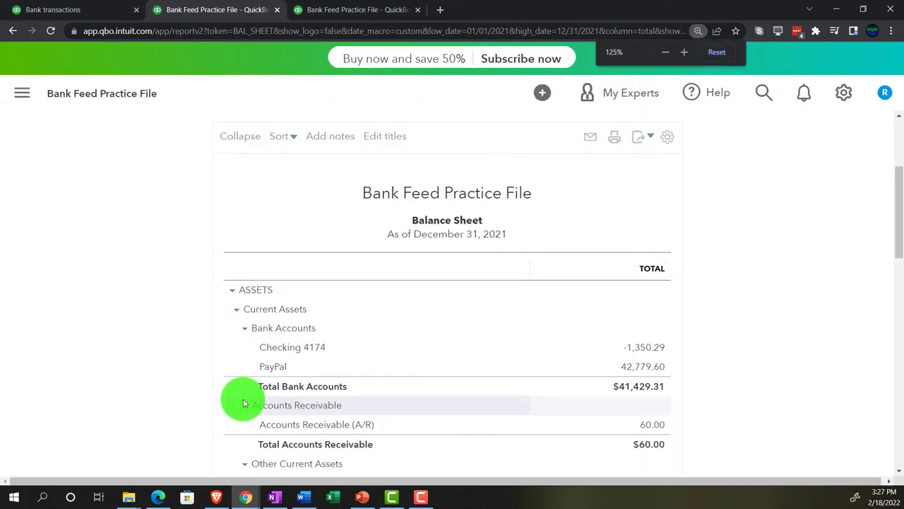
pyautogui.hotkey('ctrl', '+')
pyautogui.scroll(-1, 568, 443)
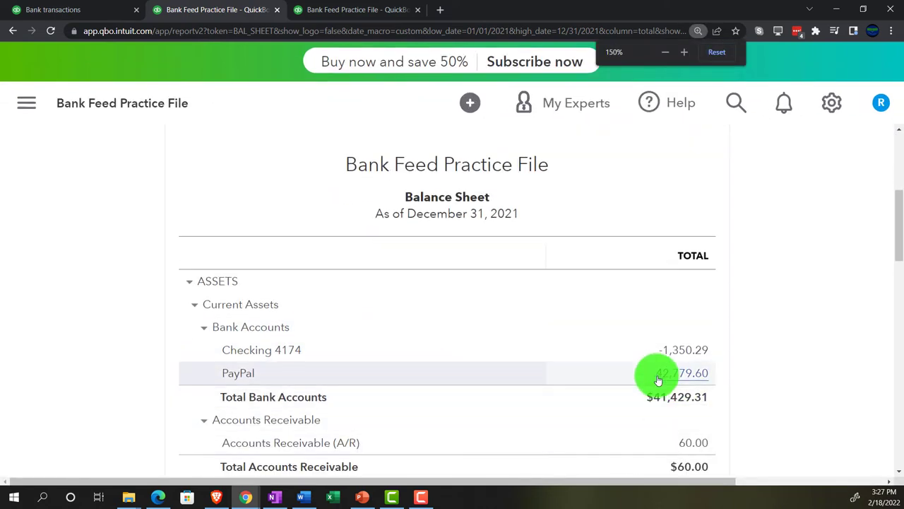
# Step: Rerun the 2021 Profit and Loss report, examine Skillshare and Udemy under Teaching Platform Income, and collapse that group
pyautogui.click(354, 10)
pyautogui.scroll(5, 642, 344)
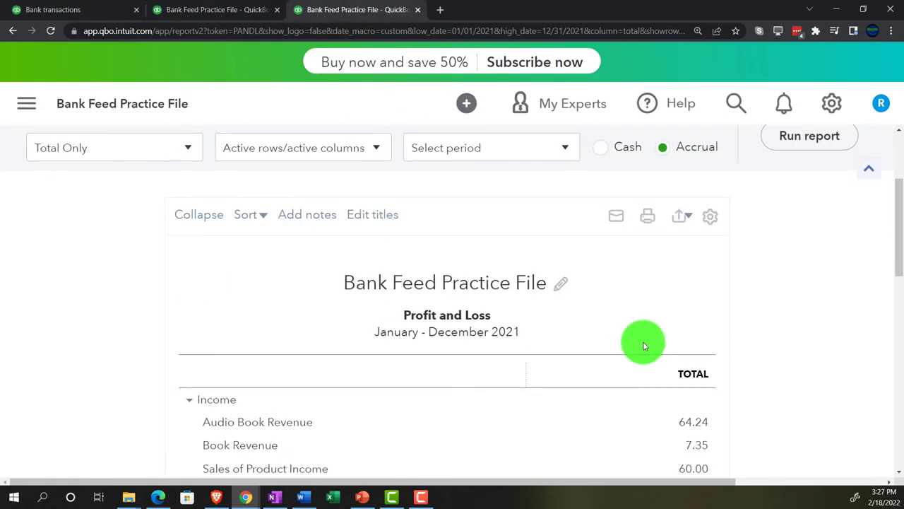
pyautogui.scroll(2, 642, 346)
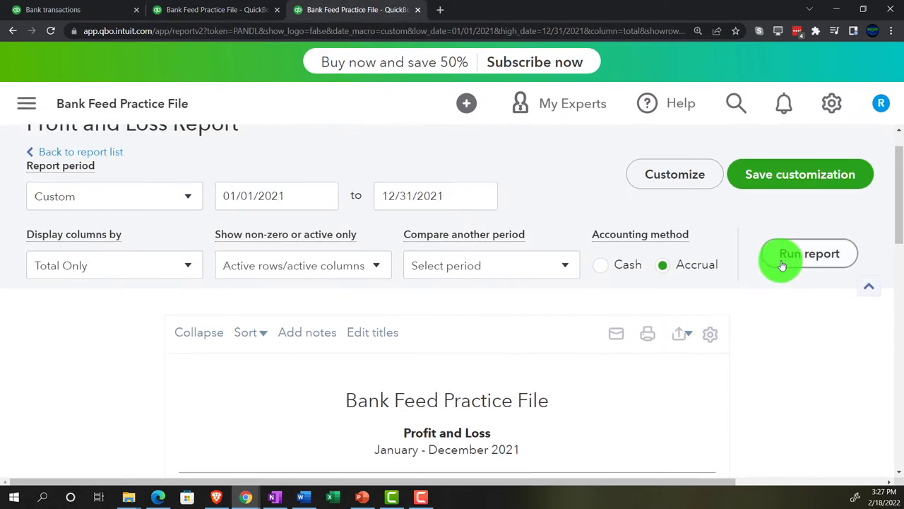
pyautogui.scroll(-3, 756, 382)
pyautogui.scroll(-3, 749, 411)
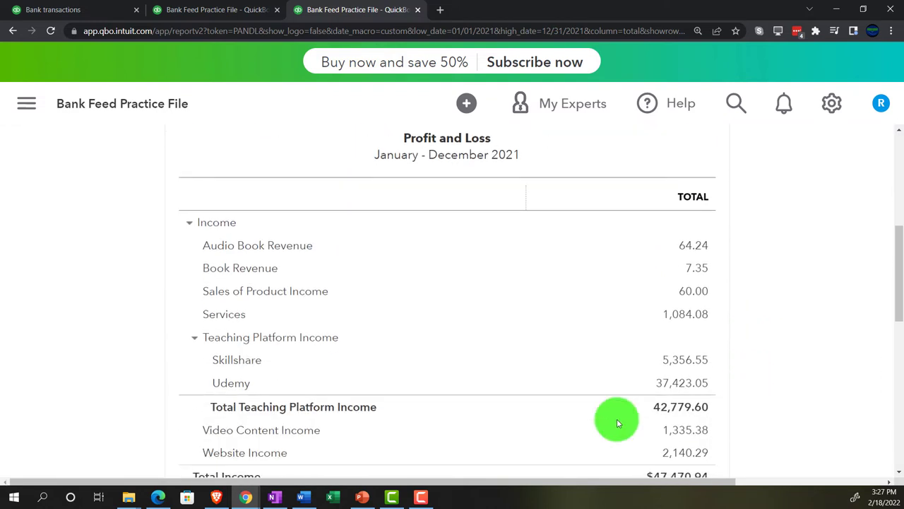
pyautogui.click(192, 341)
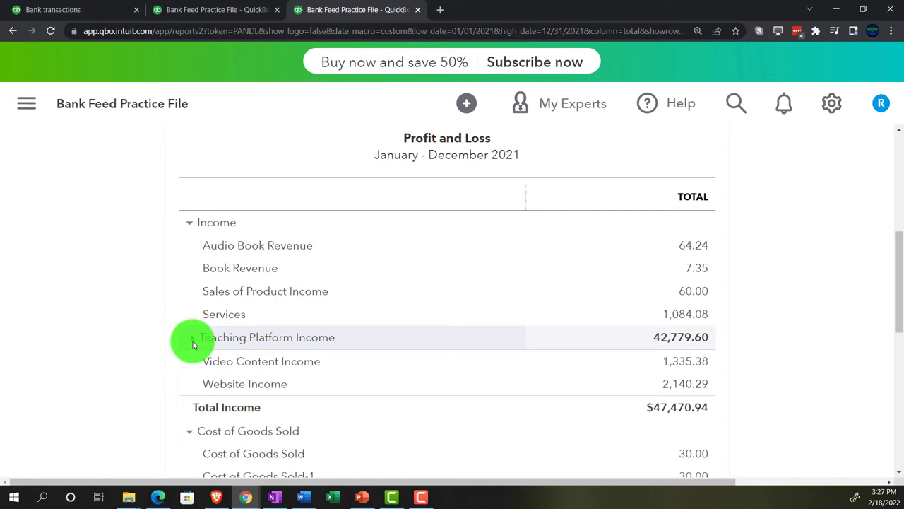
# Step: Expand Teaching Platform Income in the Profit and Loss, and add the remaining 09/16/2021 Skillshare deposit from the PayPal bank feed
pyautogui.click(193, 341)
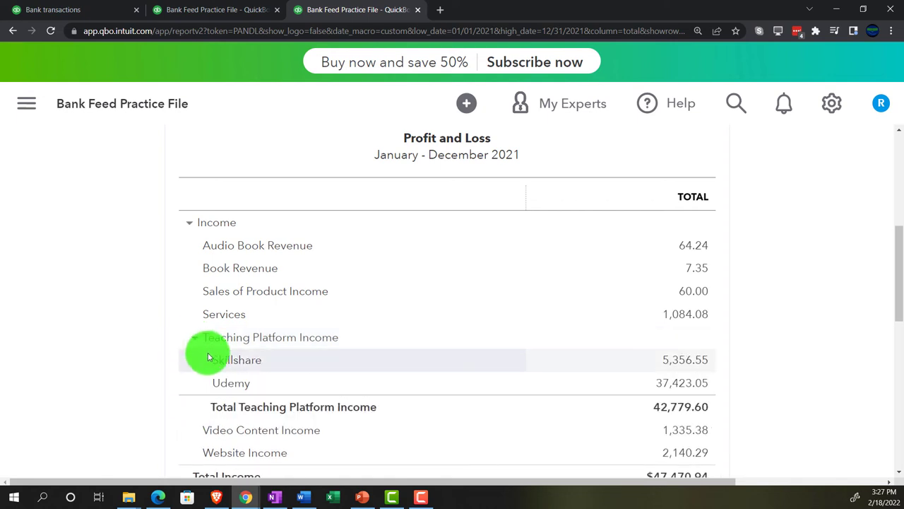
pyautogui.click(101, 8)
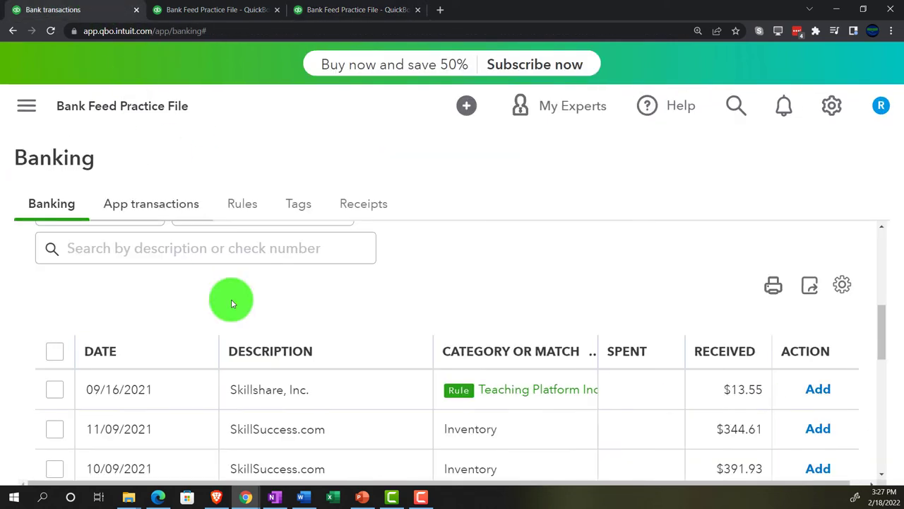
pyautogui.scroll(-1, 252, 330)
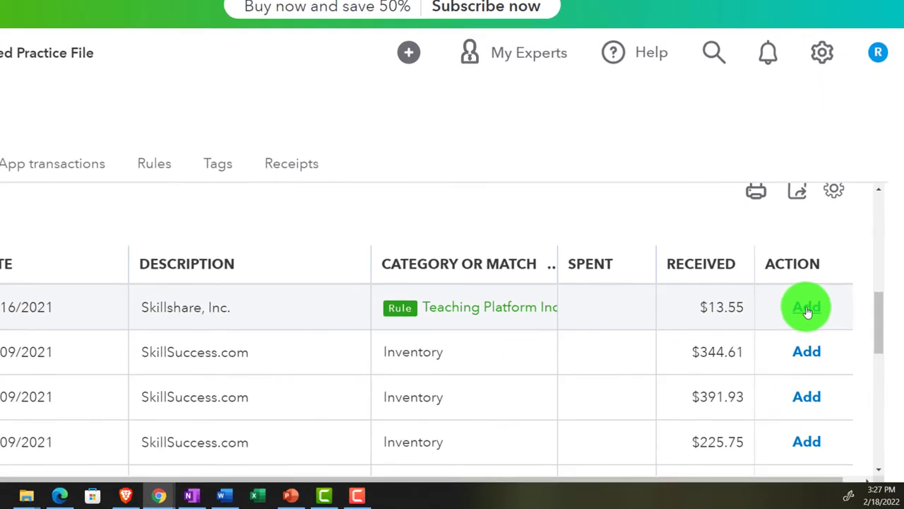
pyautogui.click(818, 330)
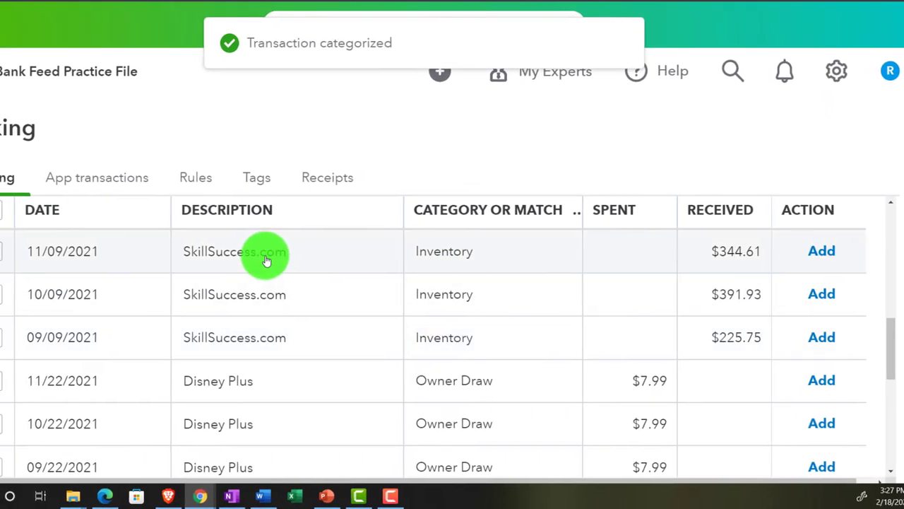
# Step: Open the 11/09/2021 SkillSuccess.com deposit and create a new customer named SkillSuccess as its payee
pyautogui.click(256, 257)
pyautogui.hotkey('ctrl', '-')
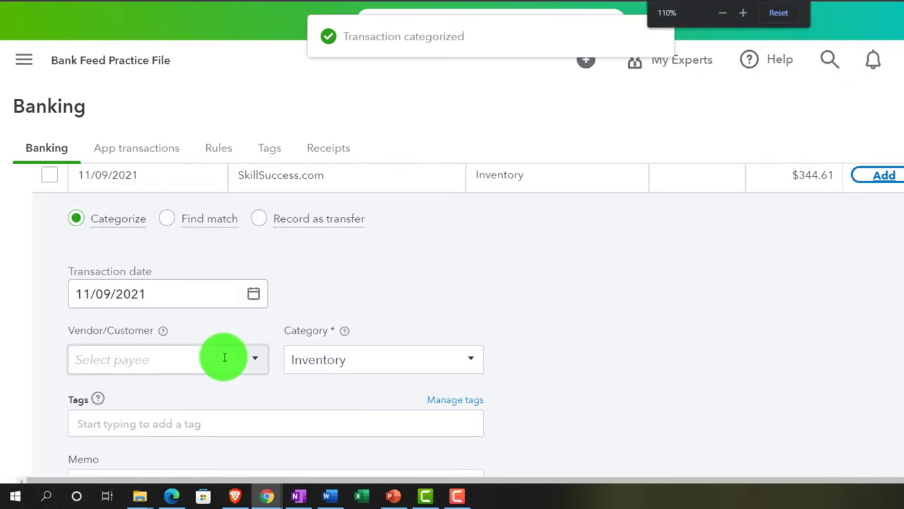
pyautogui.click(125, 426)
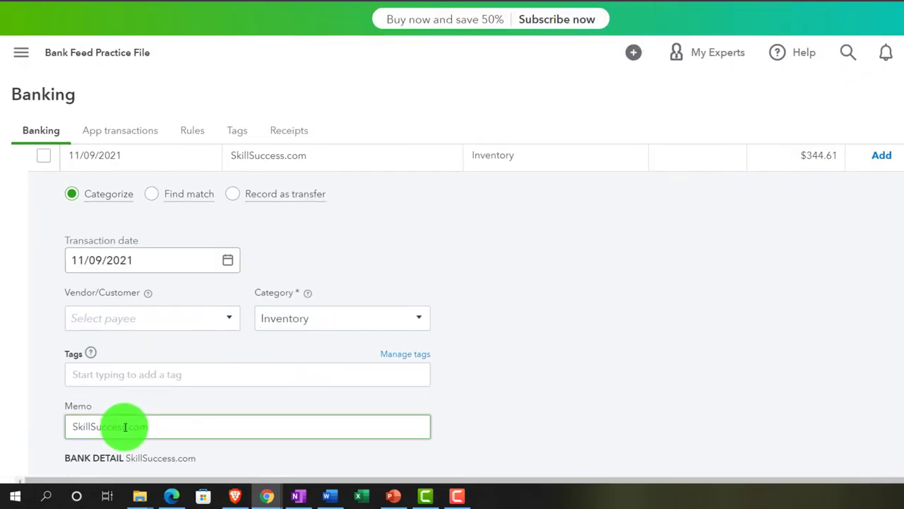
pyautogui.moveTo(125, 426); pyautogui.dragTo(68, 426)
pyautogui.click(118, 318)
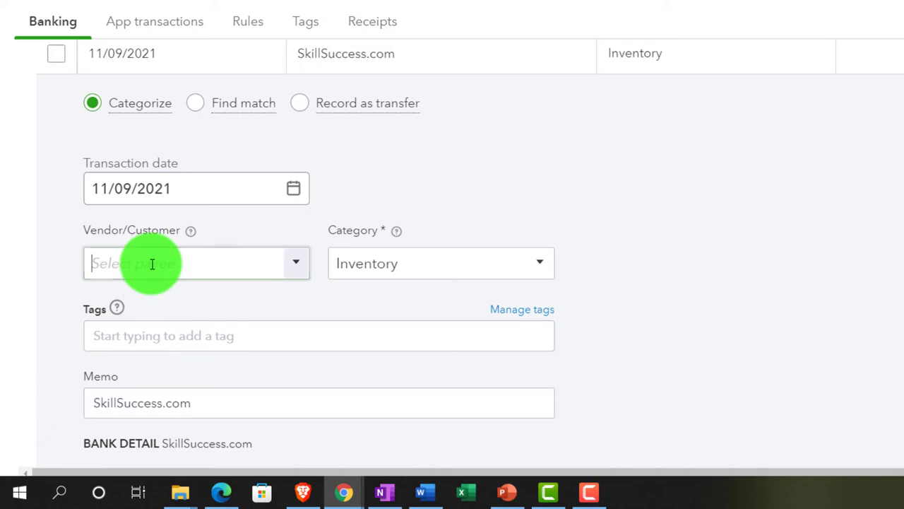
pyautogui.press('Return')
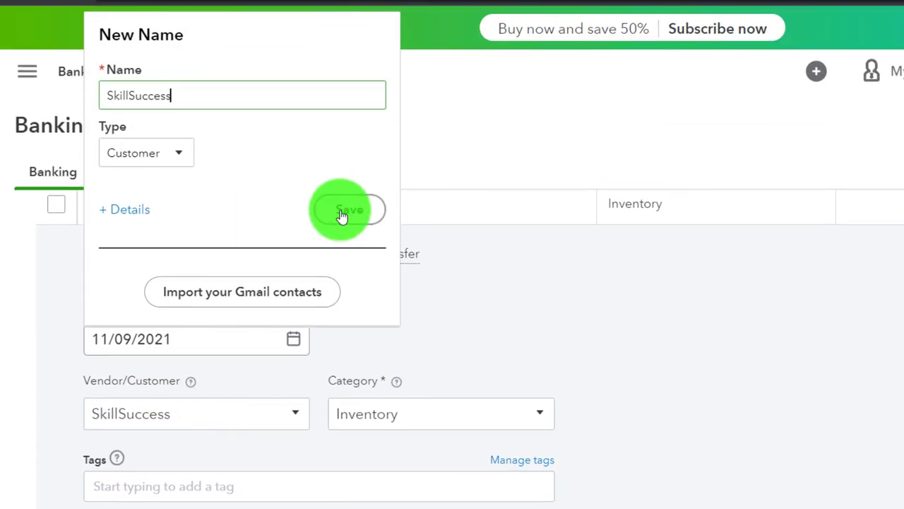
pyautogui.click(342, 213)
# Step: Start a new category account for the SkillSuccess.com deposit with account type Income and detail type Other Primary Income
pyautogui.click(541, 416)
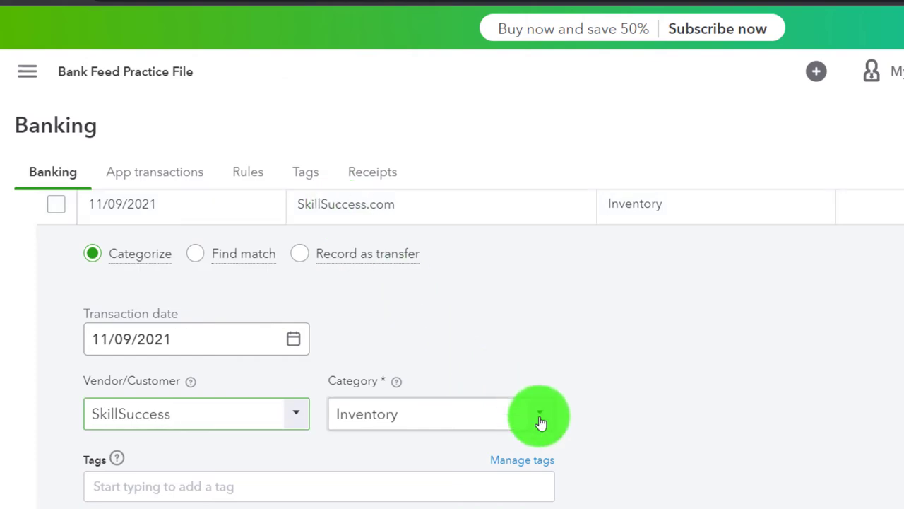
pyautogui.scroll(5, 517, 322)
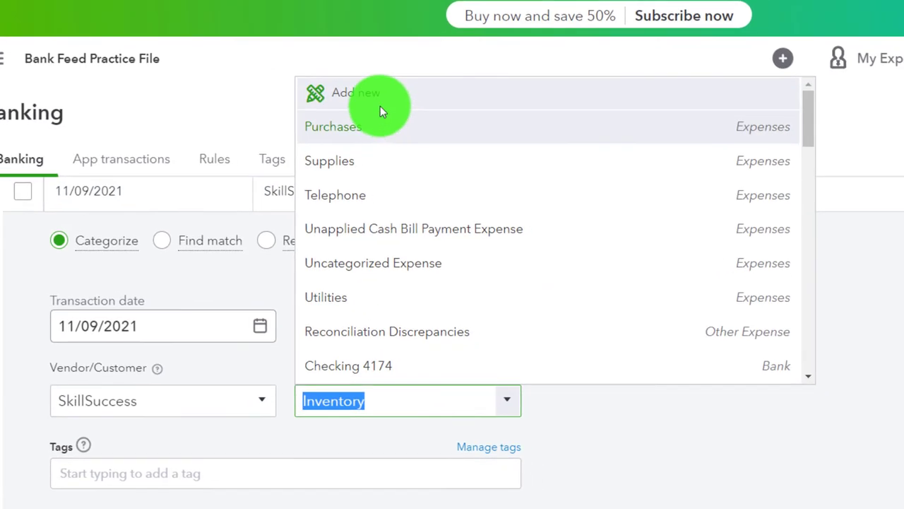
pyautogui.click(380, 106)
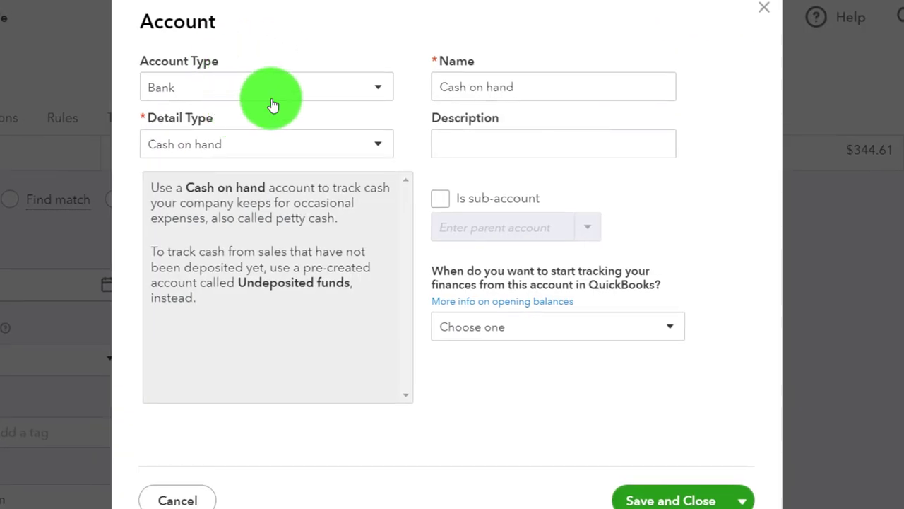
pyautogui.click(318, 87)
pyautogui.click(232, 386)
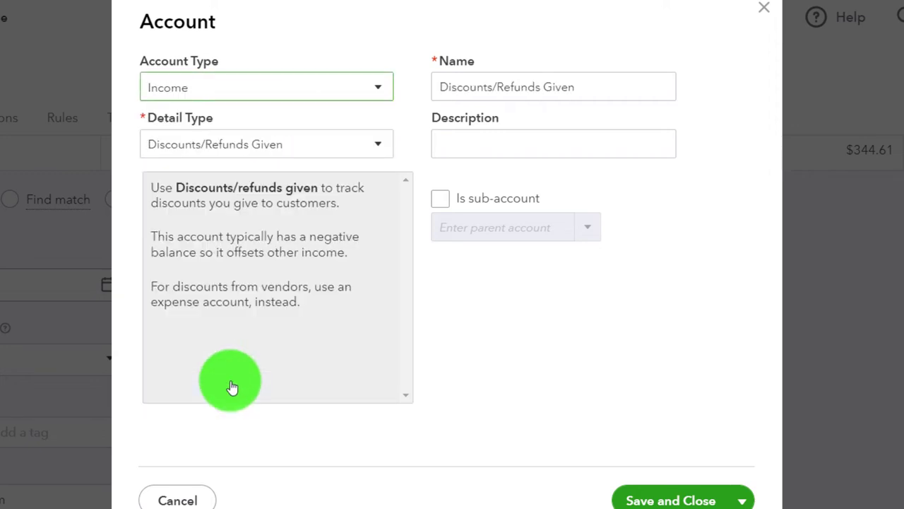
pyautogui.click(361, 156)
pyautogui.click(307, 235)
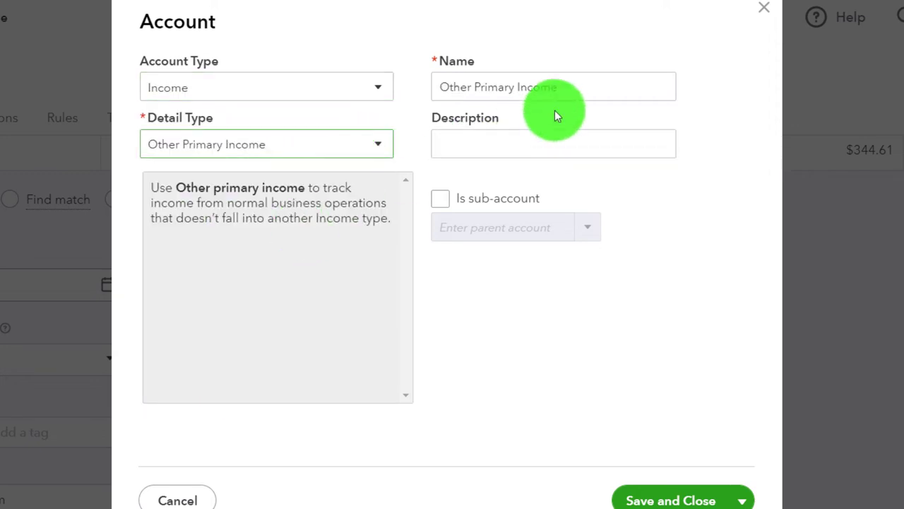
# Step: Name the new account SkillSuccess, make it a sub-account of Teaching Platform Income, and save it
pyautogui.tripleClick(482, 87)
pyautogui.write('SkillSuccess')
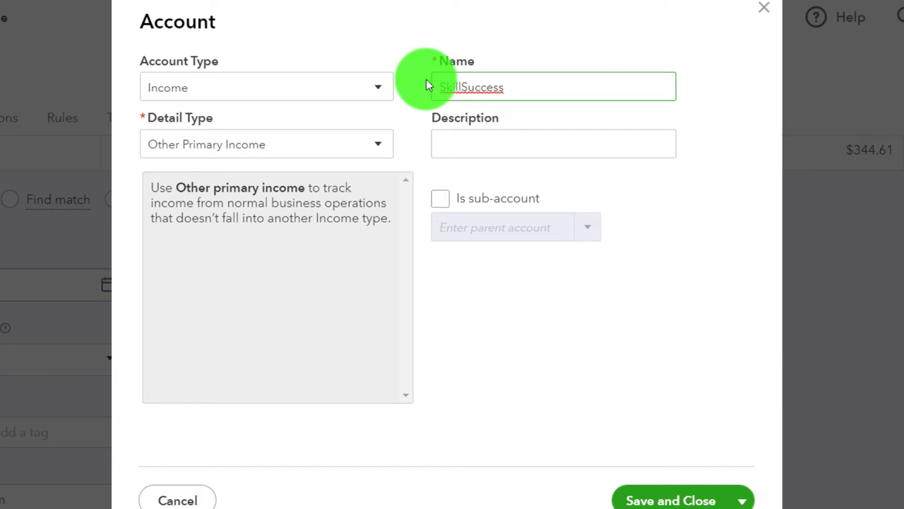
pyautogui.click(441, 198)
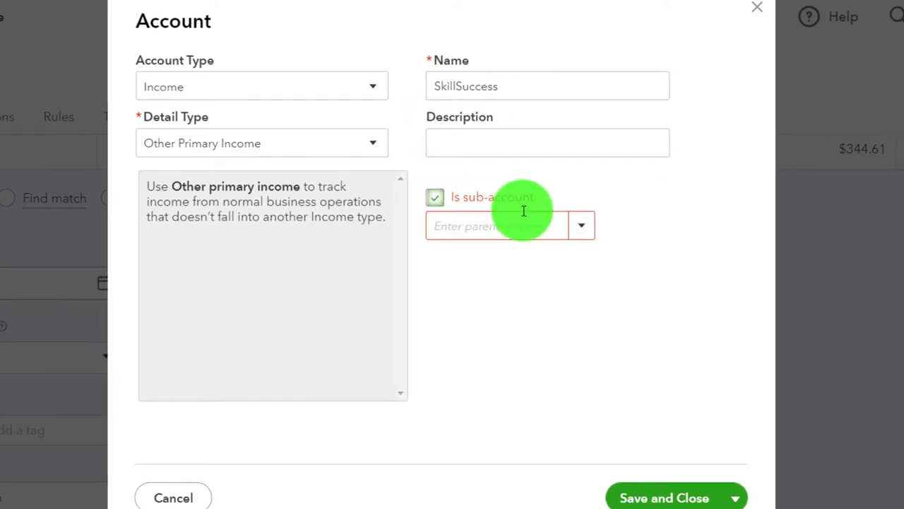
pyautogui.click(528, 216)
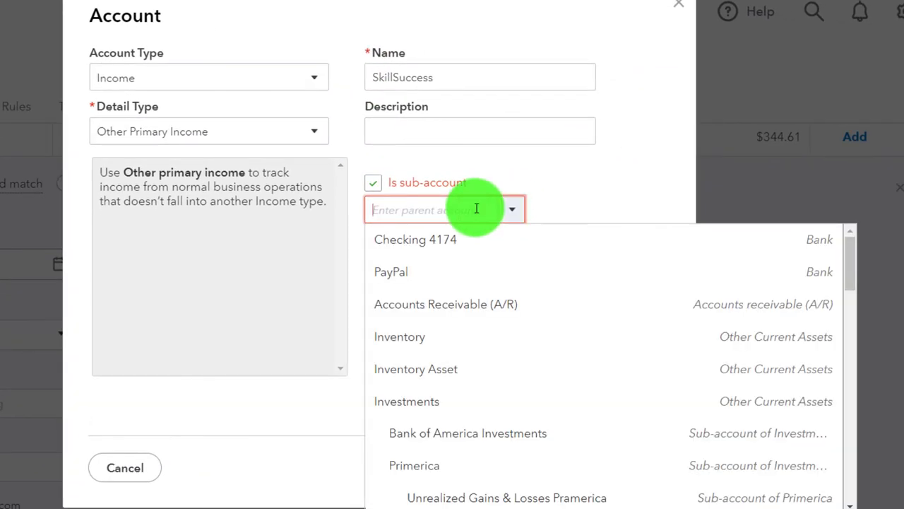
pyautogui.write('Teaching Platform Incor')
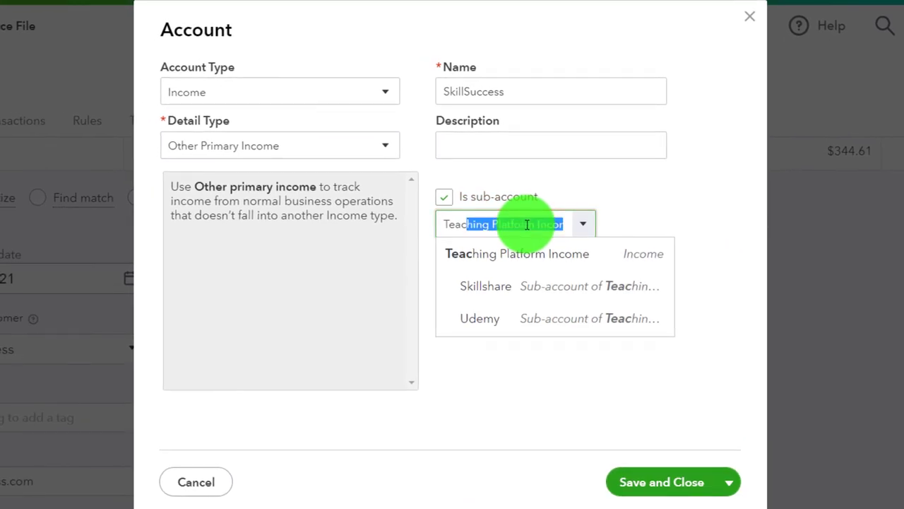
pyautogui.press('Tab')
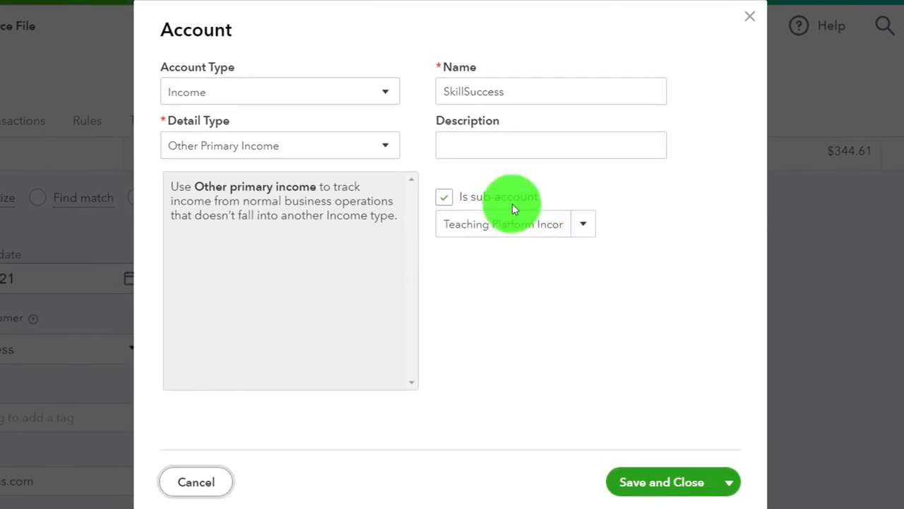
pyautogui.click(666, 483)
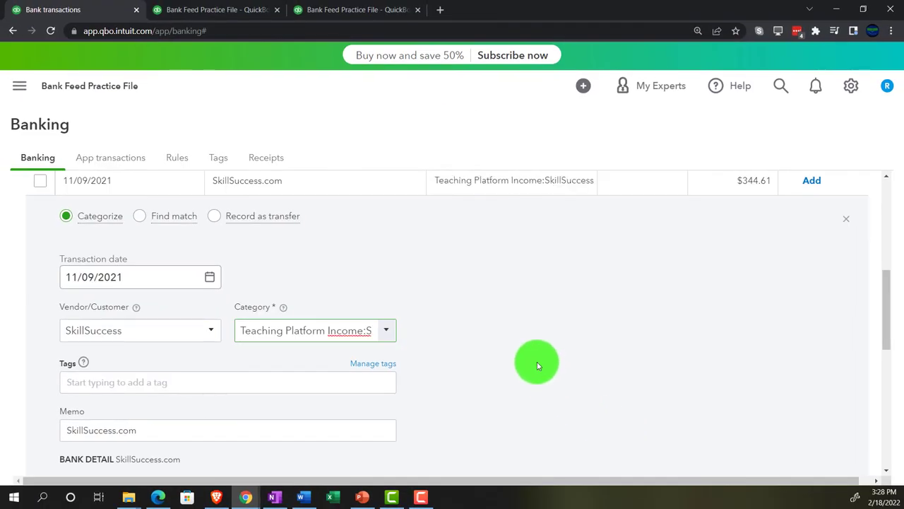
# Step: Create and save a rule named SkillSuccess for PayPal money-in deposits containing Skillsuccess.com, keeping the SkillSuccess category and payee
pyautogui.scroll(-3, 537, 365)
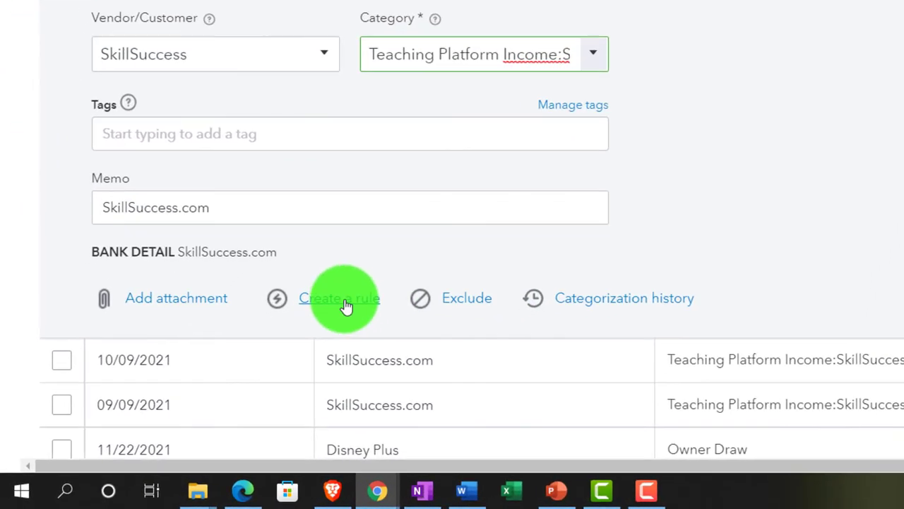
pyautogui.click(346, 303)
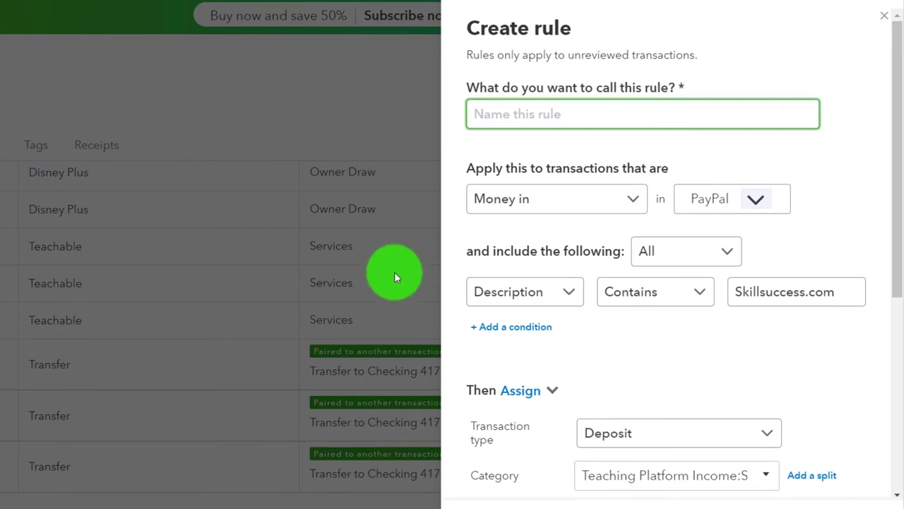
pyautogui.scroll(-1, 654, 153)
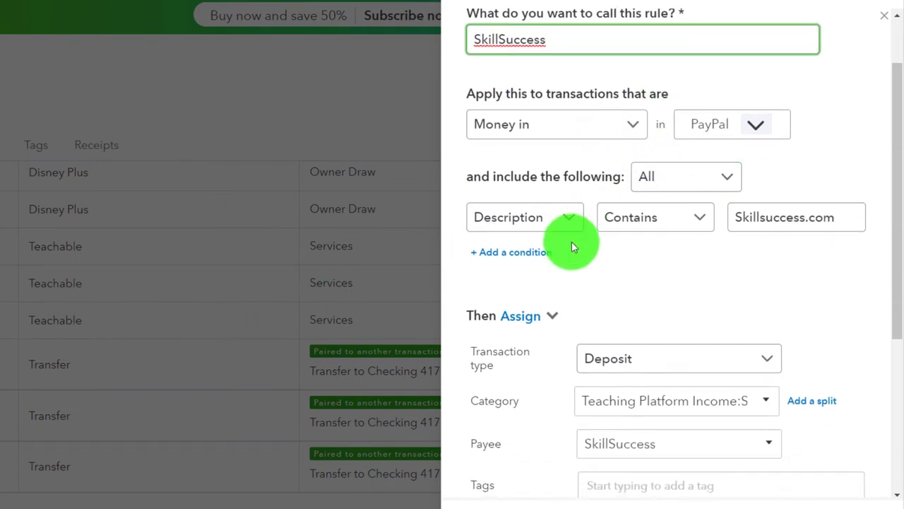
pyautogui.scroll(-2, 572, 242)
pyautogui.scroll(-1, 572, 242)
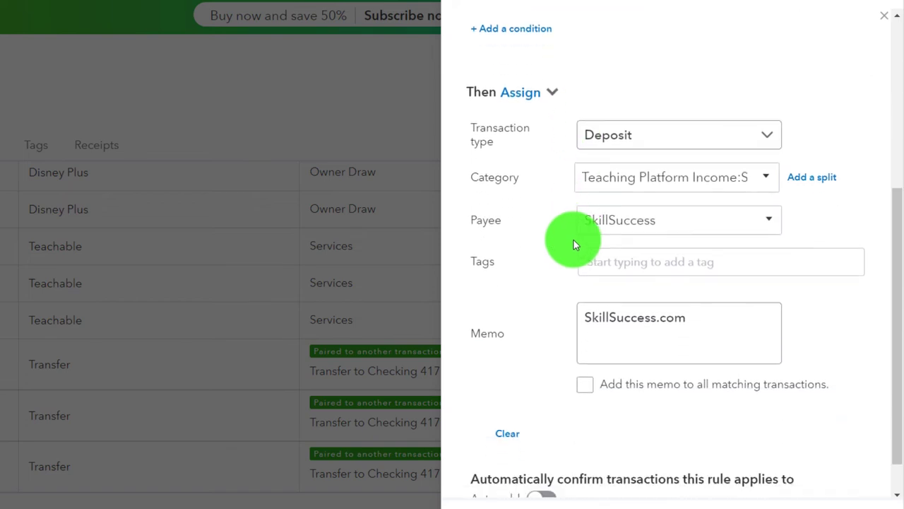
pyautogui.scroll(-1, 868, 494)
pyautogui.click(844, 494)
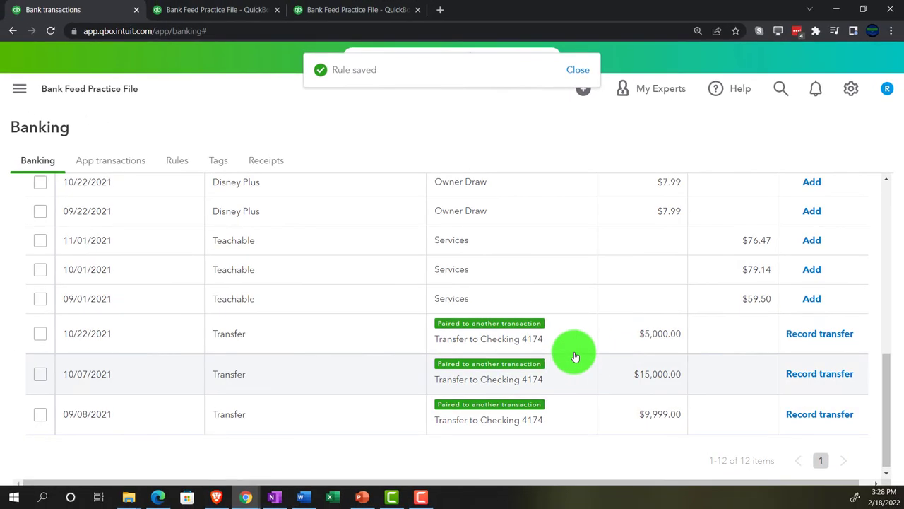
# Step: Examine the PayPal transactions for review in both category or match sort orders, checking which ones the SkillSuccess rule applies to
pyautogui.scroll(2, 544, 350)
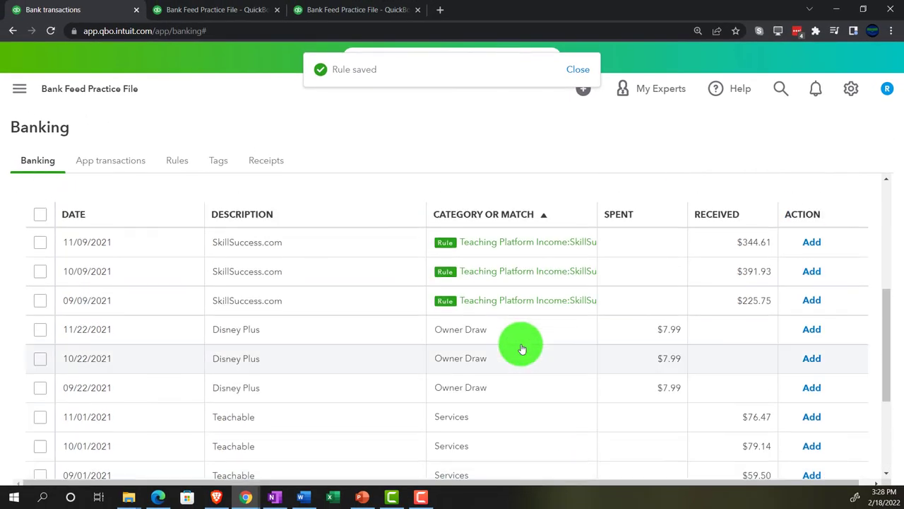
pyautogui.click(496, 212)
pyautogui.scroll(-1, 493, 376)
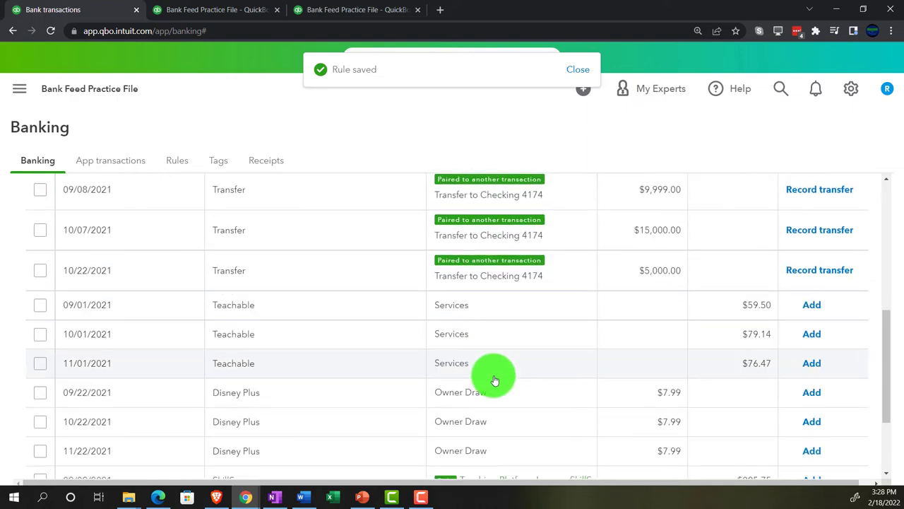
pyautogui.scroll(5, 492, 375)
pyautogui.scroll(-5, 463, 385)
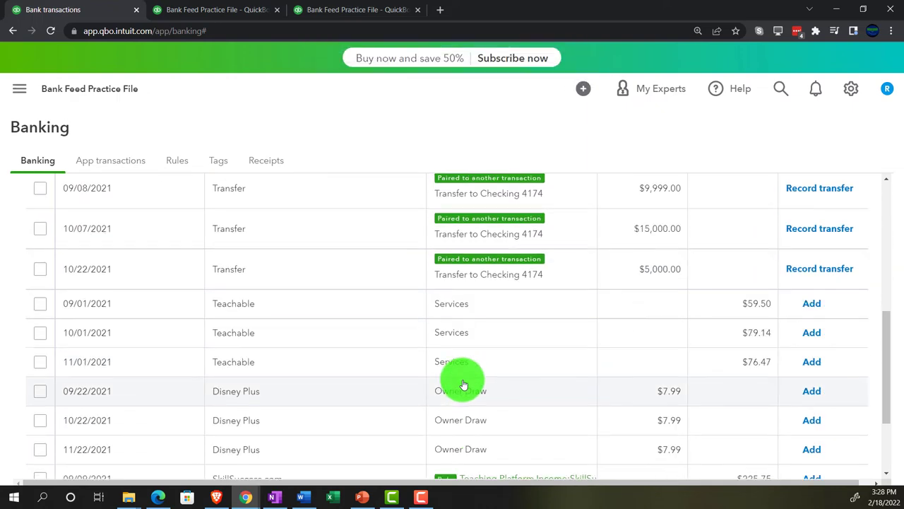
pyautogui.scroll(-2, 460, 377)
pyautogui.scroll(4, 460, 371)
pyautogui.click(470, 281)
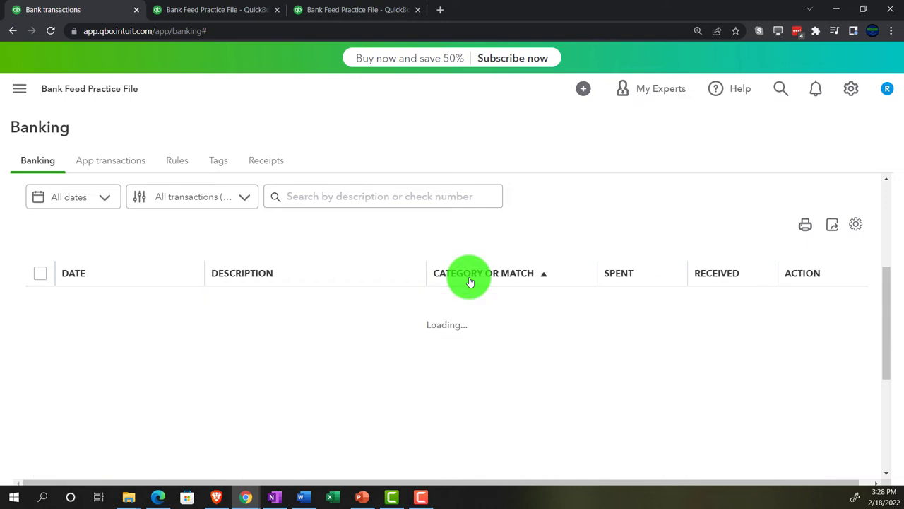
pyautogui.scroll(-2, 495, 361)
pyautogui.scroll(-1, 497, 362)
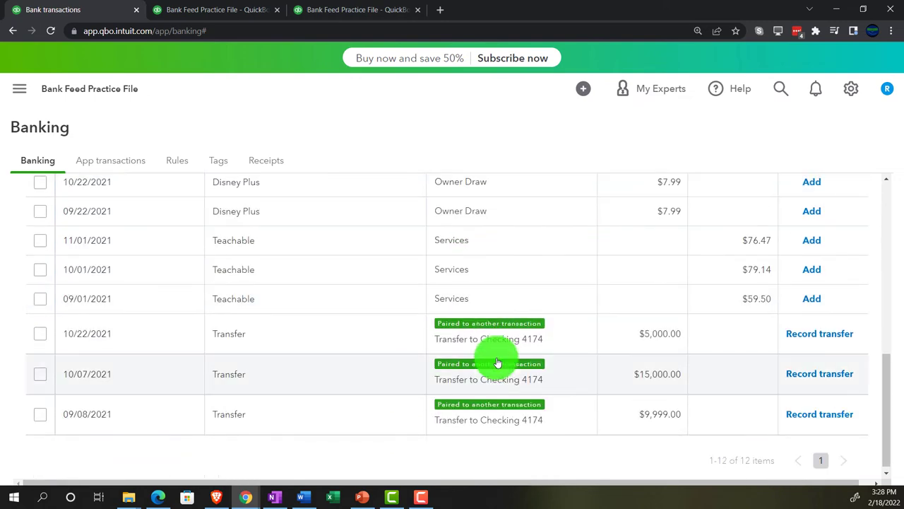
pyautogui.scroll(4, 492, 357)
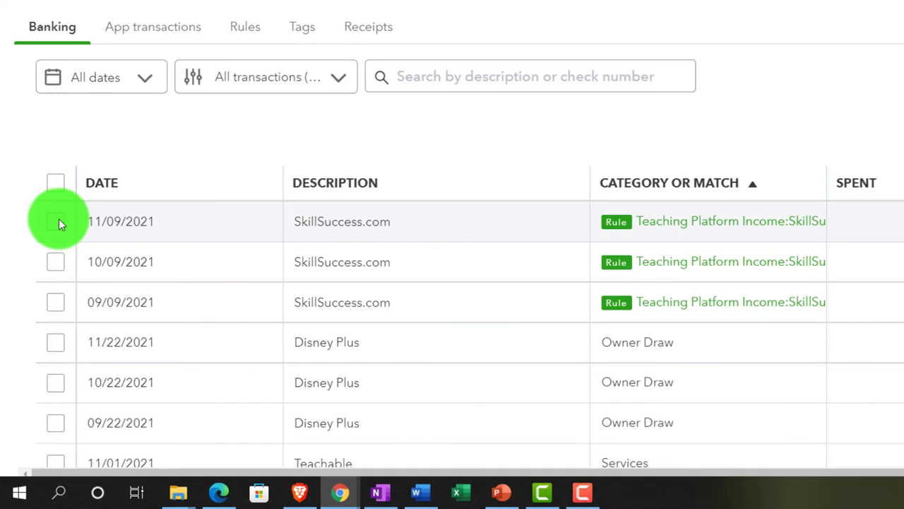
# Step: Select the SkillSuccess.com deposits dated 11/09/2021, 10/09/2021 and 09/09/2021, and accept them together
pyautogui.click(40, 303)
pyautogui.click(55, 261)
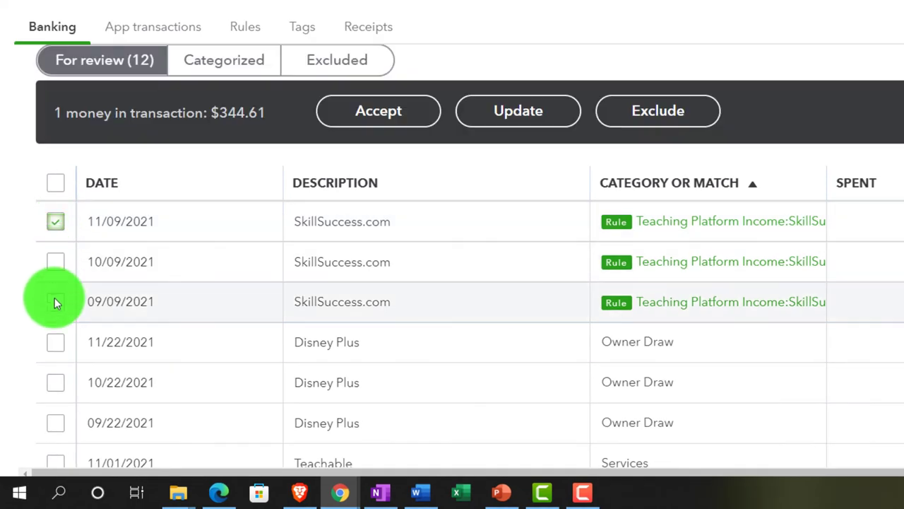
pyautogui.click(55, 301)
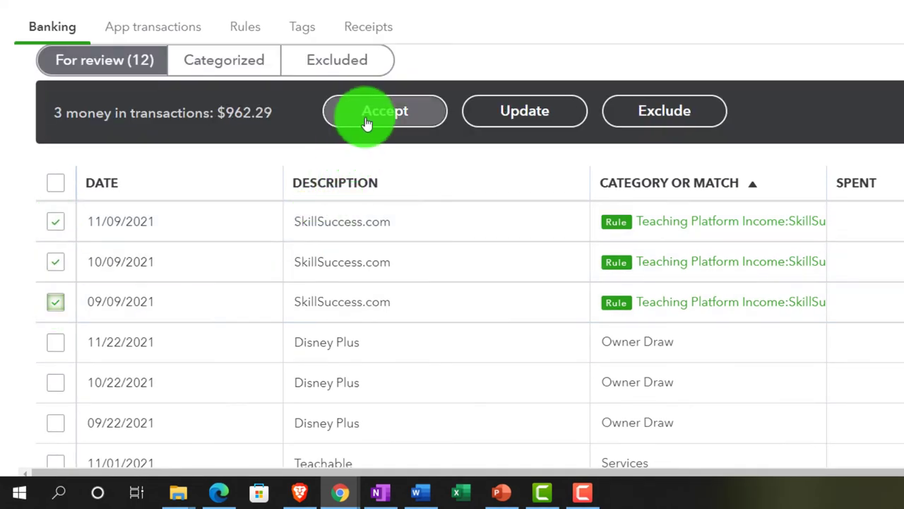
pyautogui.click(367, 124)
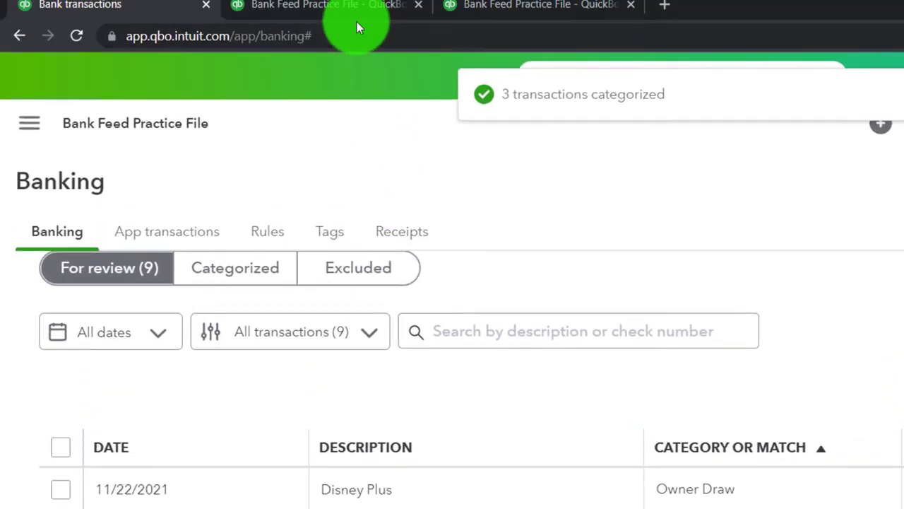
# Step: Rerun the Balance Sheet report for 01/01/2021 to 12/31/2021 and check the bank account balances
pyautogui.click(355, 7)
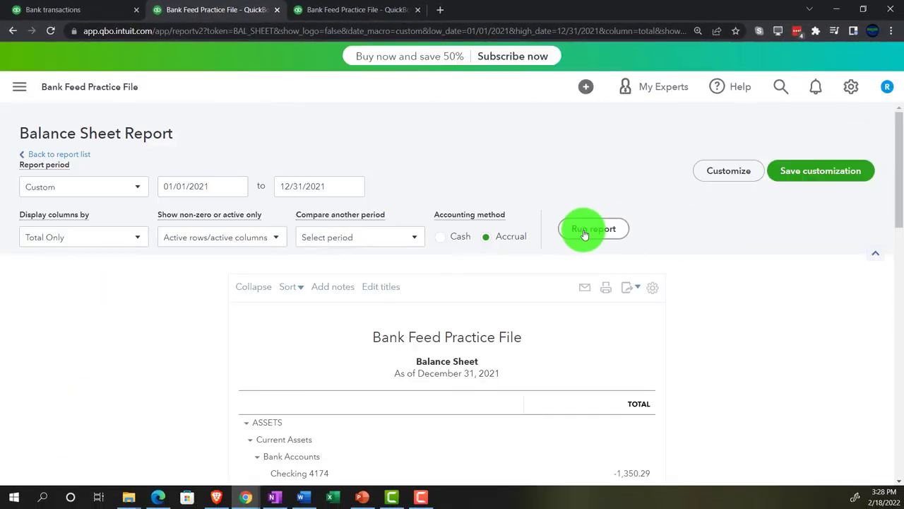
pyautogui.click(584, 229)
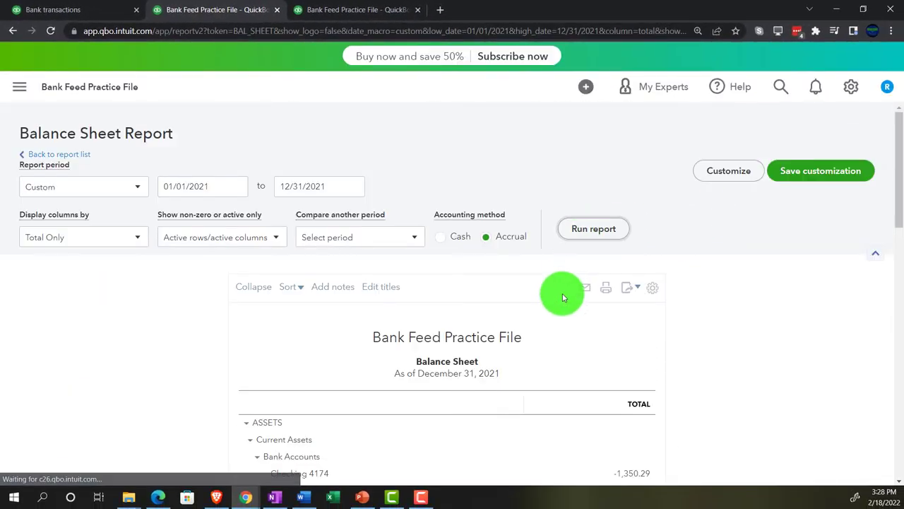
pyautogui.scroll(-3, 563, 296)
pyautogui.hotkey('ctrl', '+')
pyautogui.hotkey('ctrl', '+')
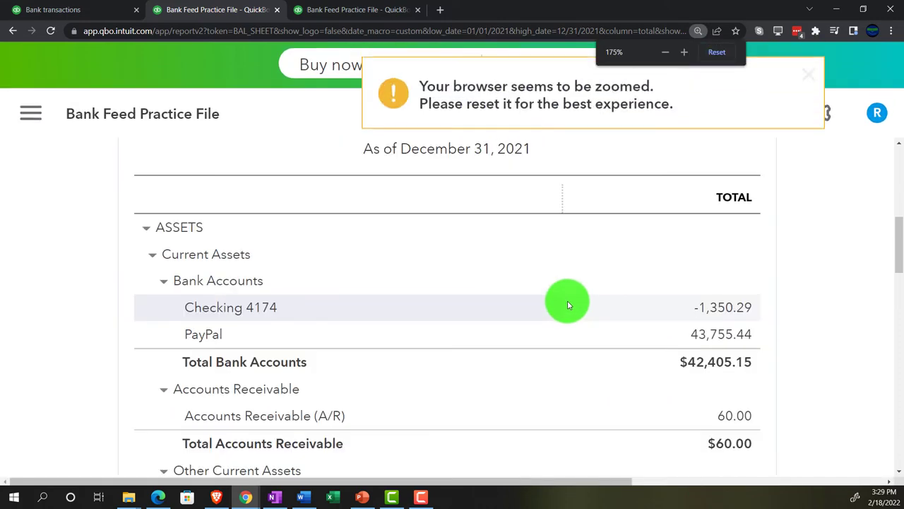
# Step: Open the transaction detail behind the PayPal balance, review the teaching platform deposits, and return to the report summary
pyautogui.scroll(-1, 565, 303)
pyautogui.click(712, 241)
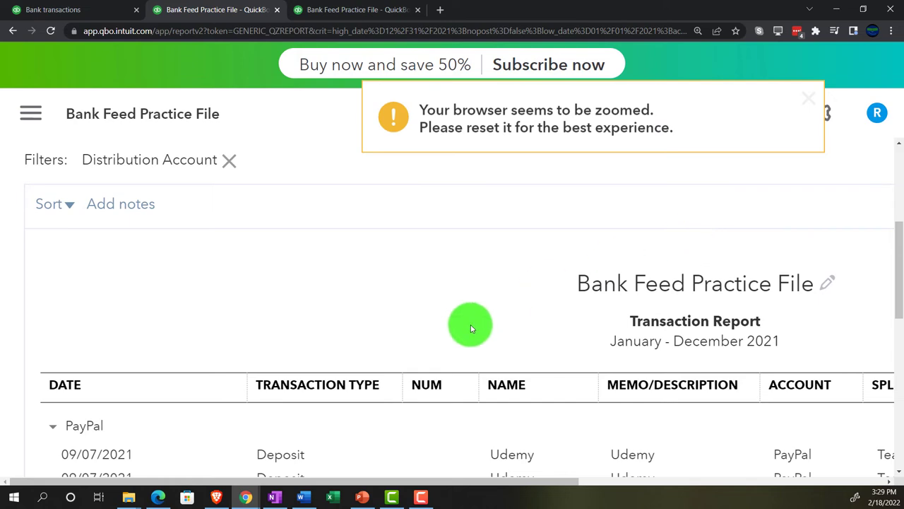
pyautogui.hotkey('ctrl', '-')
pyautogui.hotkey('ctrl', '-')
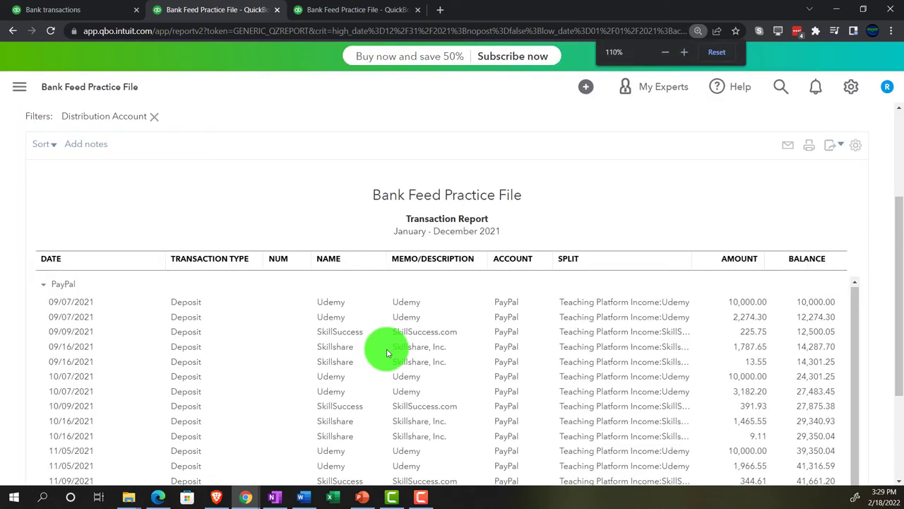
pyautogui.scroll(-2, 353, 370)
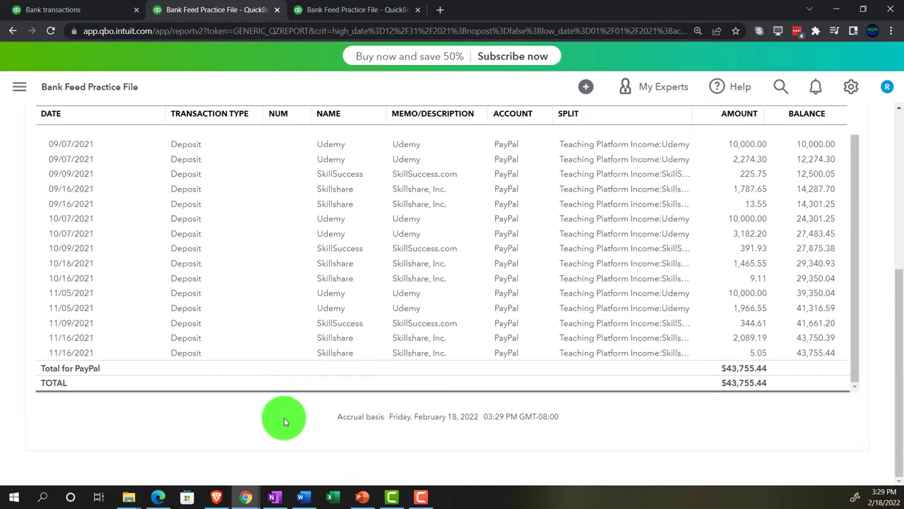
pyautogui.scroll(5, 284, 422)
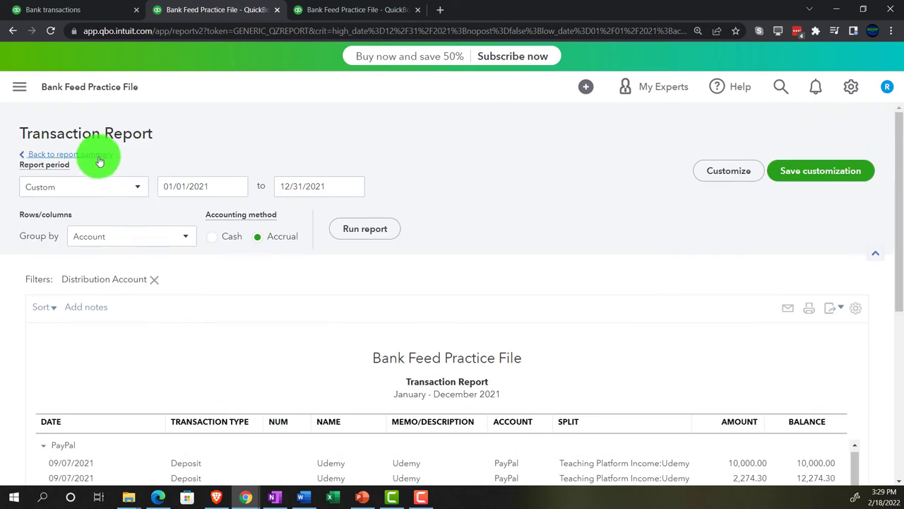
pyautogui.click(99, 161)
# Step: Rerun the Profit and Loss report for 2021 and examine the Teaching Platform Income sub-accounts, collapsing and re-expanding the group
pyautogui.click(311, 12)
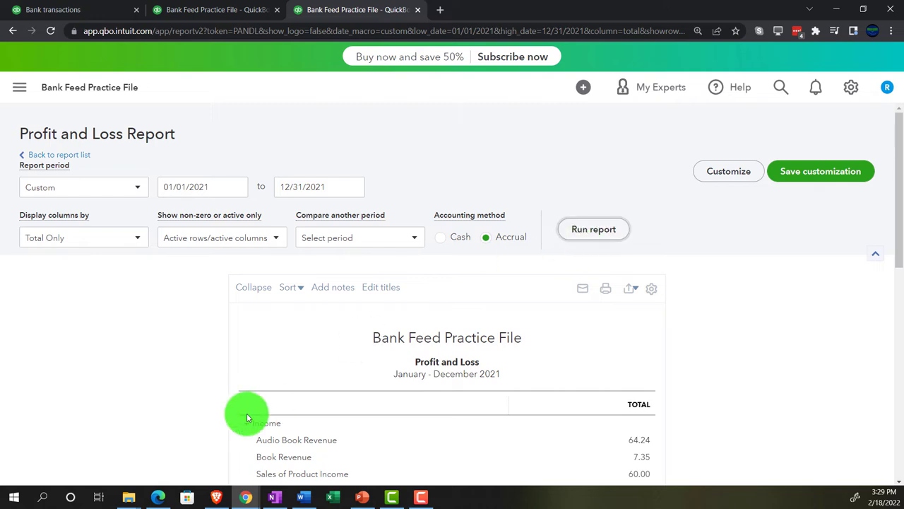
pyautogui.scroll(-3, 208, 429)
pyautogui.hotkey('ctrl', '+')
pyautogui.hotkey('ctrl', '+')
pyautogui.hotkey('ctrl', '+')
pyautogui.hotkey('ctrl', '+')
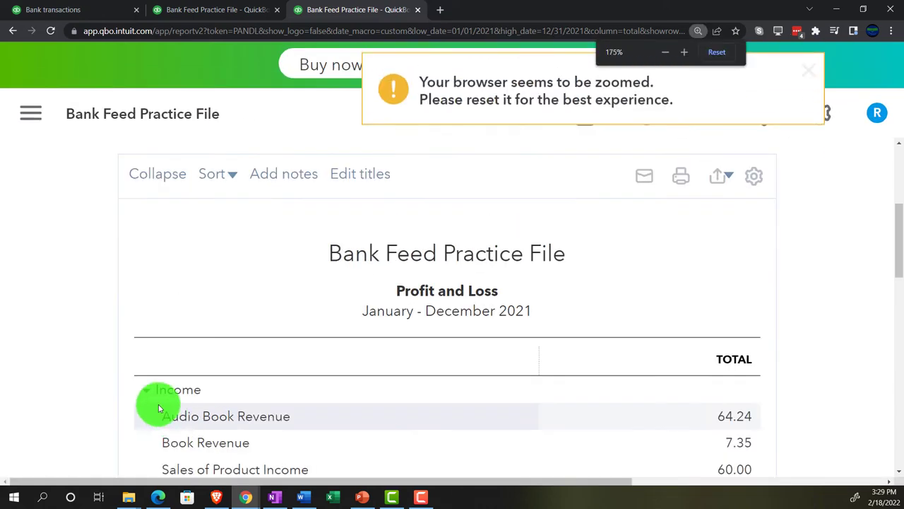
pyautogui.scroll(-3, 159, 408)
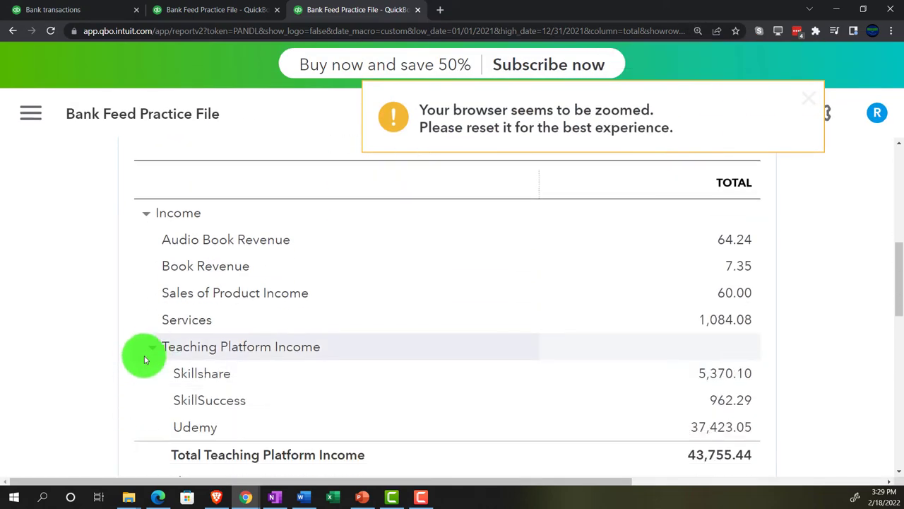
pyautogui.click(152, 349)
pyautogui.click(152, 348)
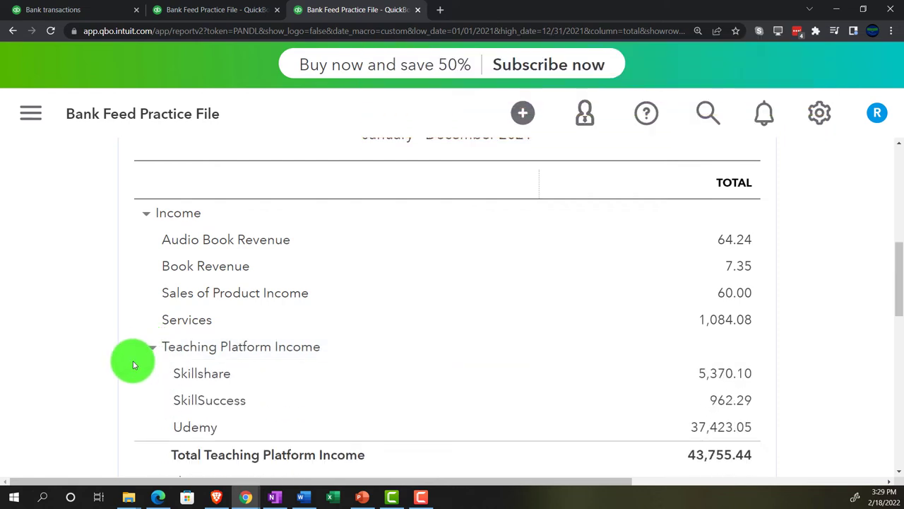
# Step: Return to the PayPal transactions for review and open the Teachable deposit dated 11/01/2021 for categorizing
pyautogui.click(104, 15)
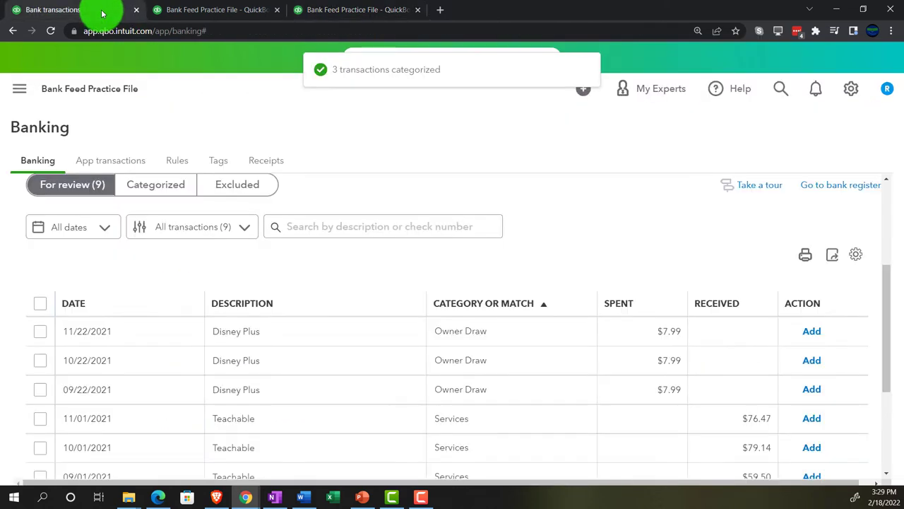
pyautogui.hotkey('ctrl', '+')
pyautogui.hotkey('ctrl', '+')
pyautogui.hotkey('ctrl', '+')
pyautogui.hotkey('ctrl', '-')
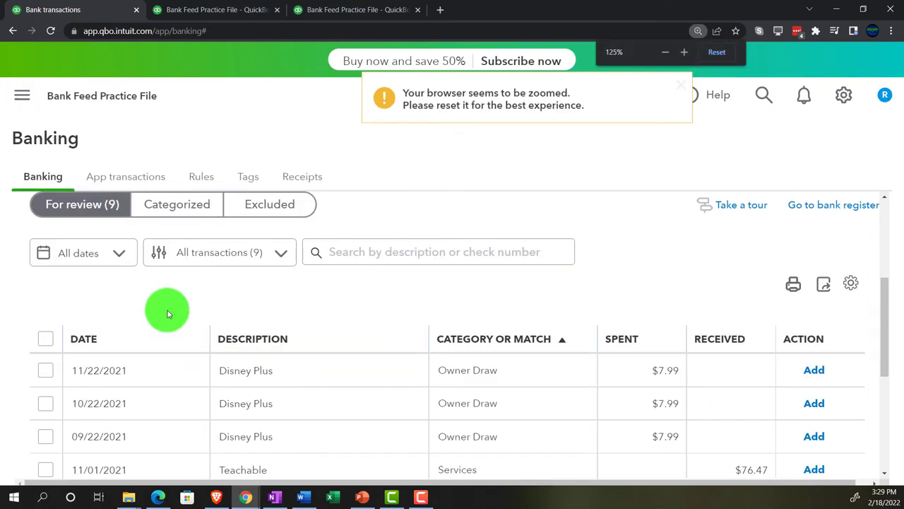
pyautogui.scroll(-3, 168, 314)
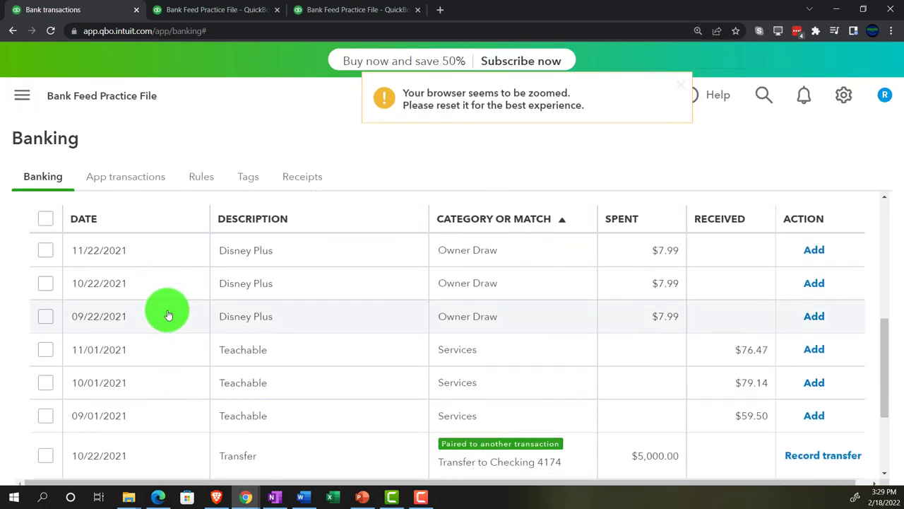
pyautogui.scroll(-1, 170, 315)
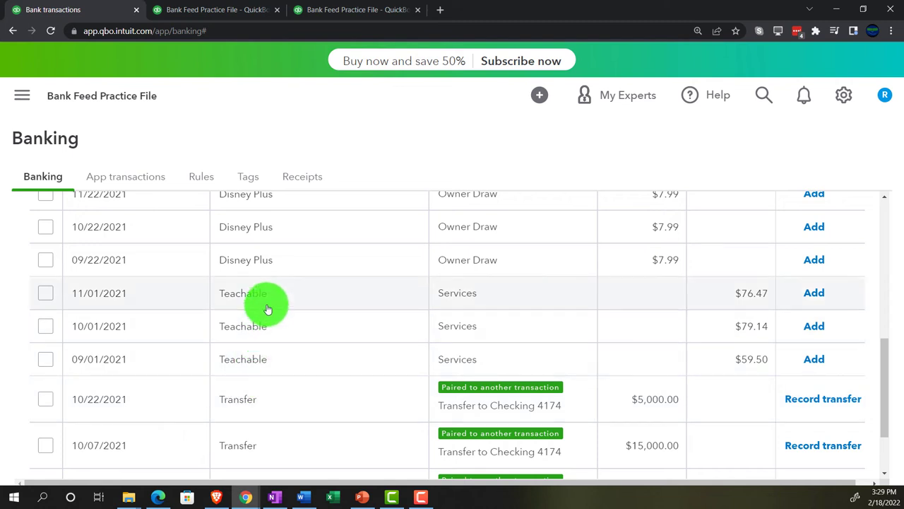
pyautogui.click(270, 304)
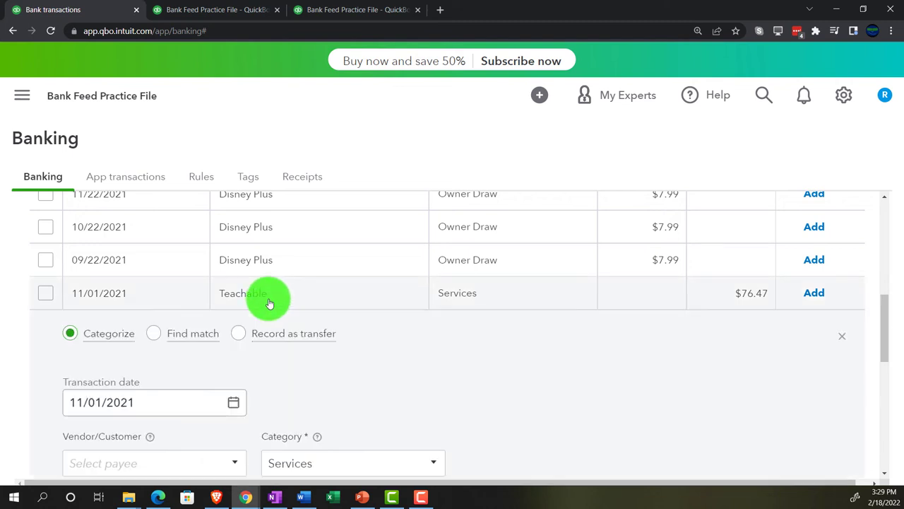
pyautogui.scroll(-1, 269, 303)
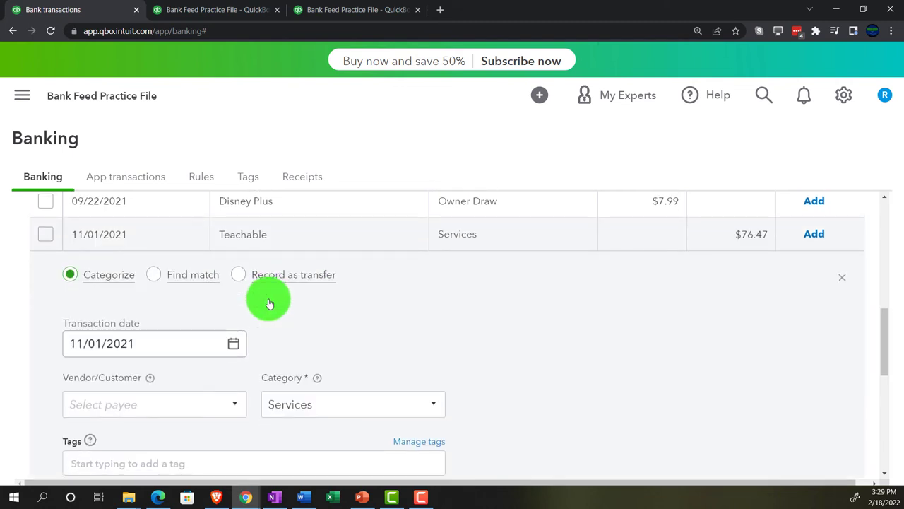
pyautogui.hotkey('ctrl', '-')
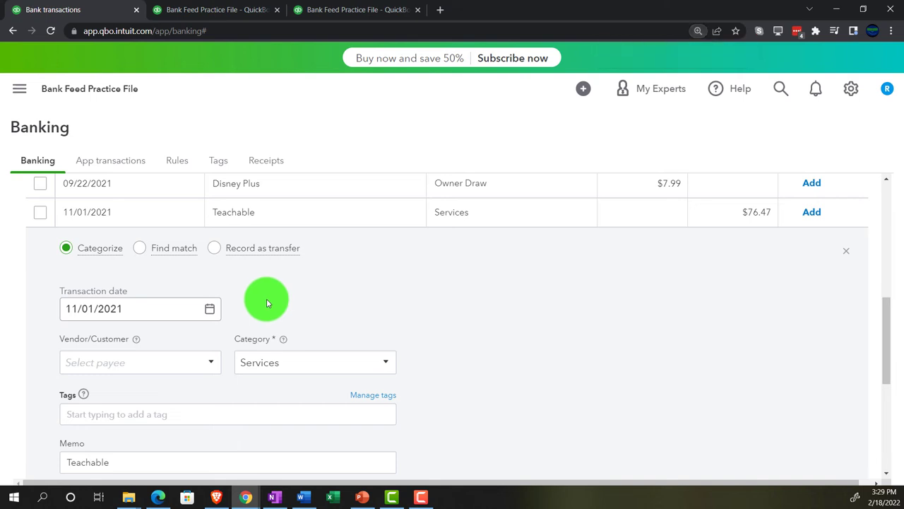
pyautogui.scroll(-1, 266, 303)
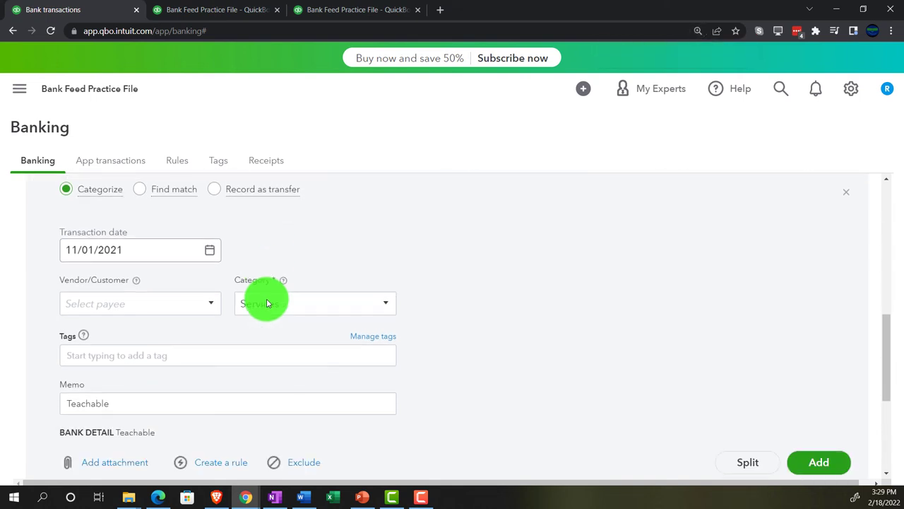
pyautogui.scroll(-1, 262, 329)
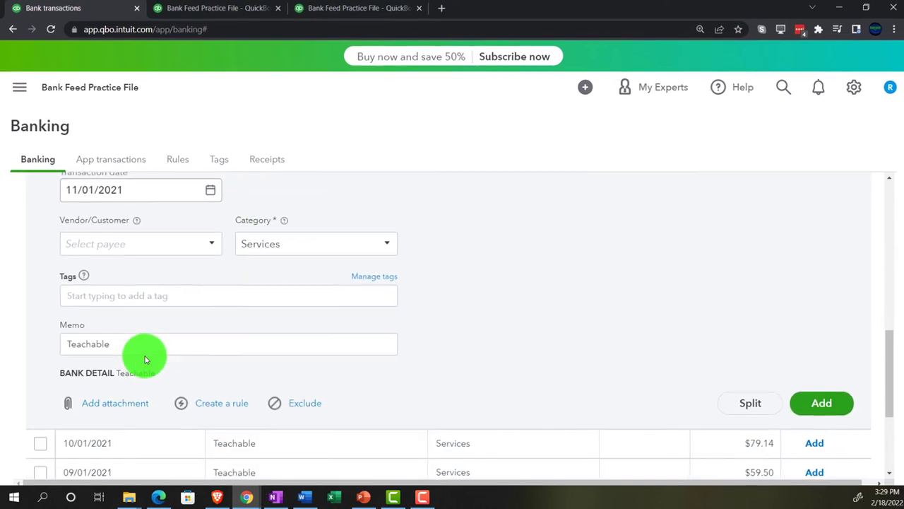
# Step: Copy Teachable from the deposit's memo into the payee and save it as a new customer
pyautogui.moveTo(113, 345); pyautogui.dragTo(63, 344)
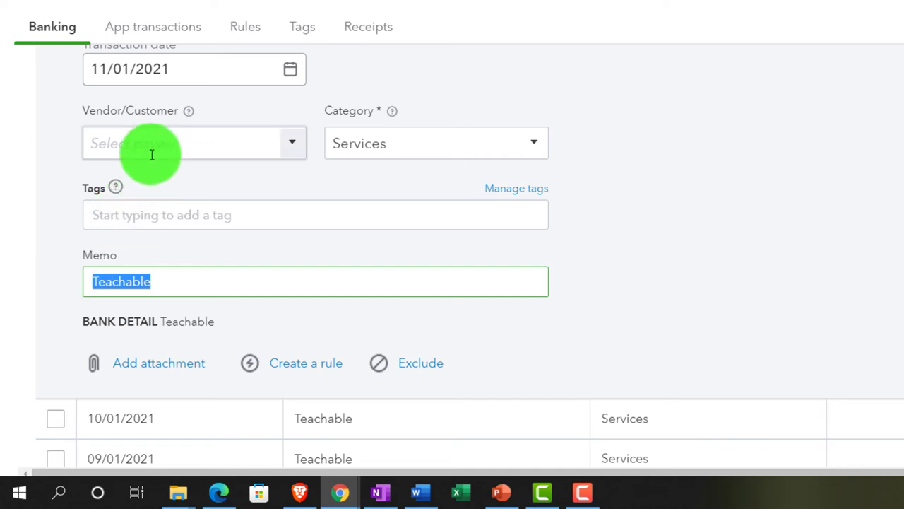
pyautogui.click(152, 153)
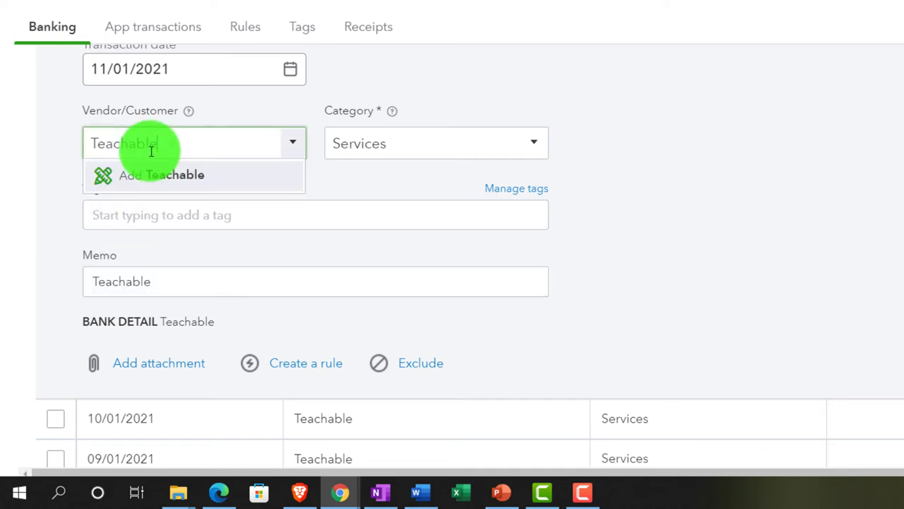
pyautogui.click(247, 174)
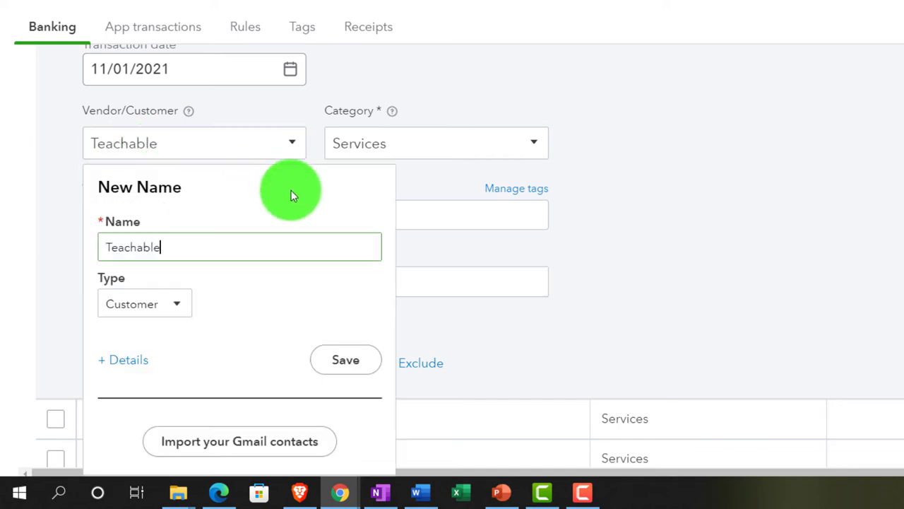
pyautogui.click(346, 362)
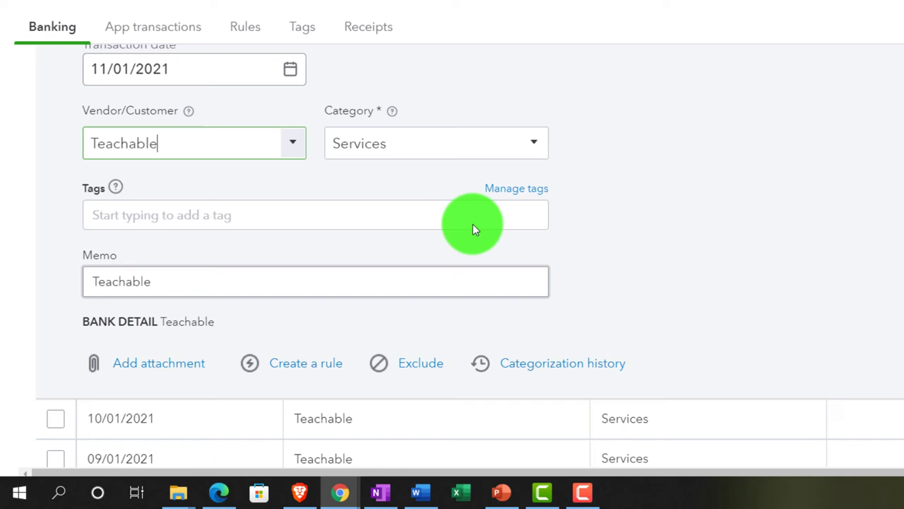
# Step: Start a new category account for the deposit with account type Income and detail type Other Primary Income
pyautogui.click(530, 143)
pyautogui.scroll(15, 508, 291)
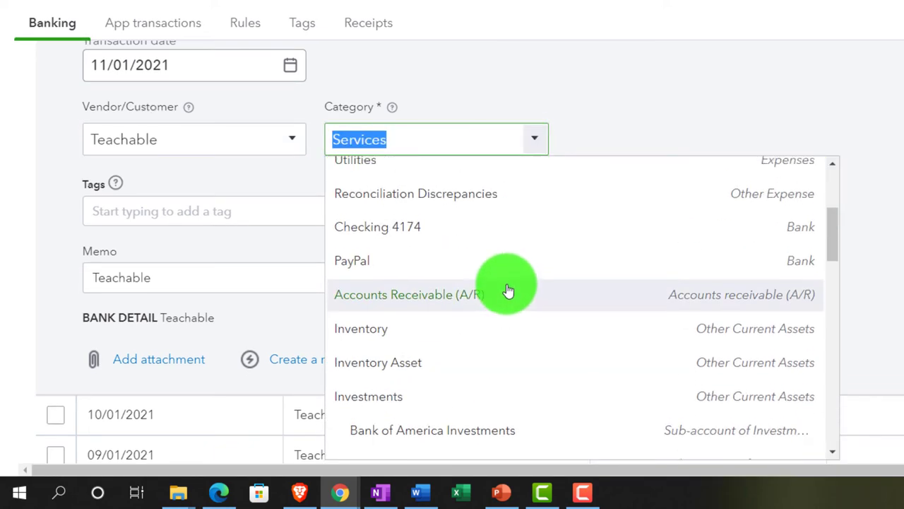
pyautogui.click(387, 183)
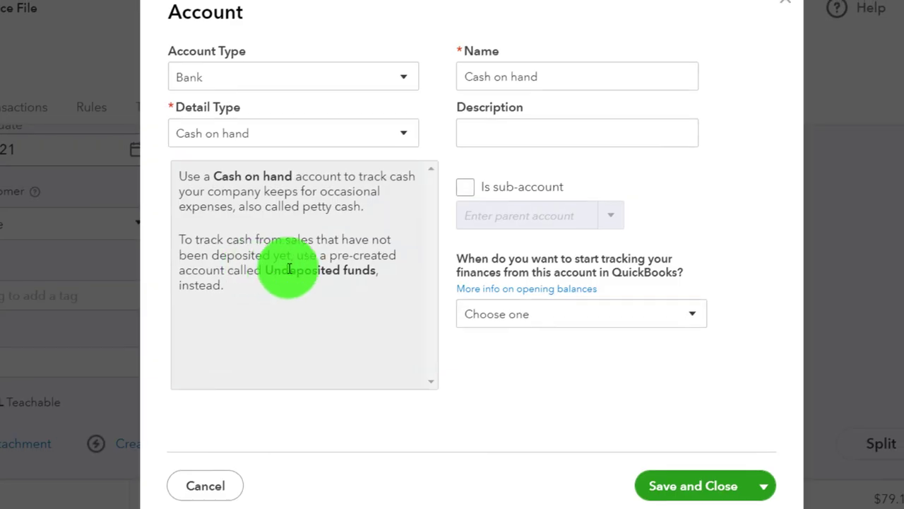
pyautogui.click(322, 79)
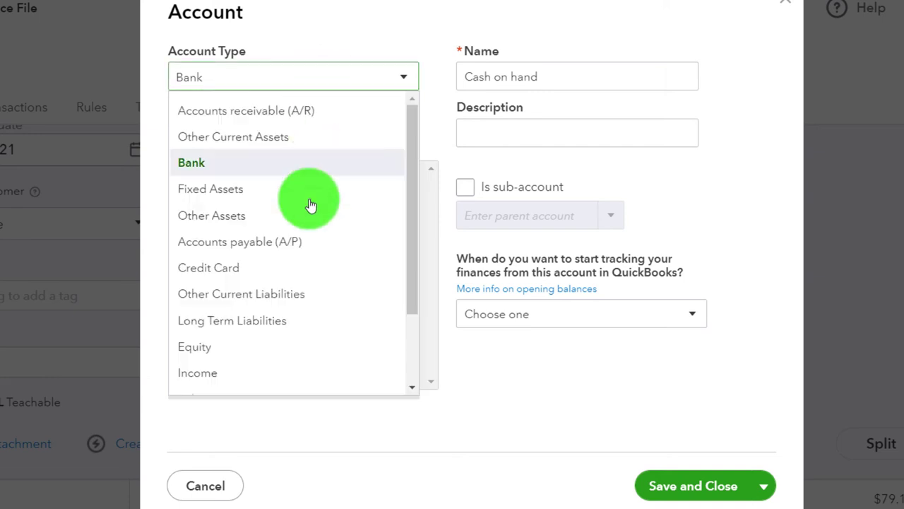
pyautogui.click(263, 362)
pyautogui.click(336, 147)
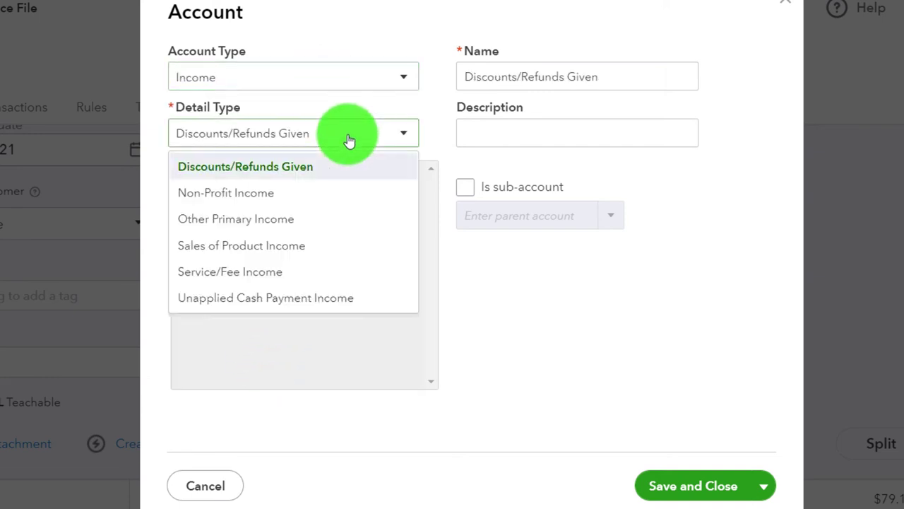
pyautogui.click(299, 216)
# Step: Name the new account Teachable, make it a sub-account of Teaching Platform Income, and save it
pyautogui.moveTo(613, 86); pyautogui.dragTo(457, 71)
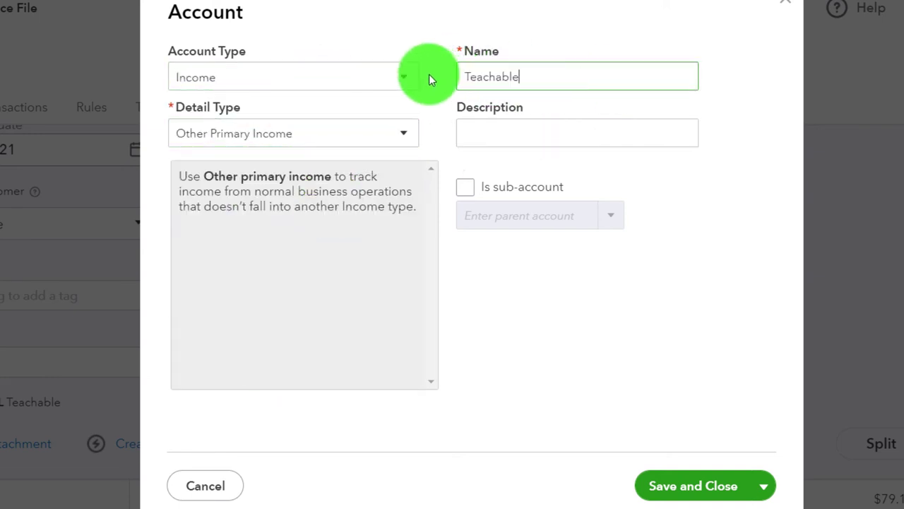
pyautogui.click(466, 186)
pyautogui.click(509, 217)
pyautogui.write('Teaching Platform Income')
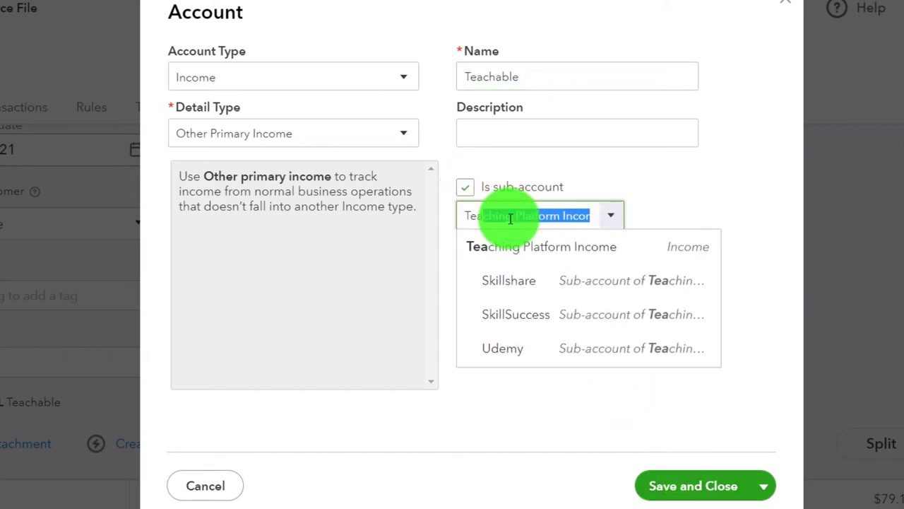
pyautogui.press('Tab')
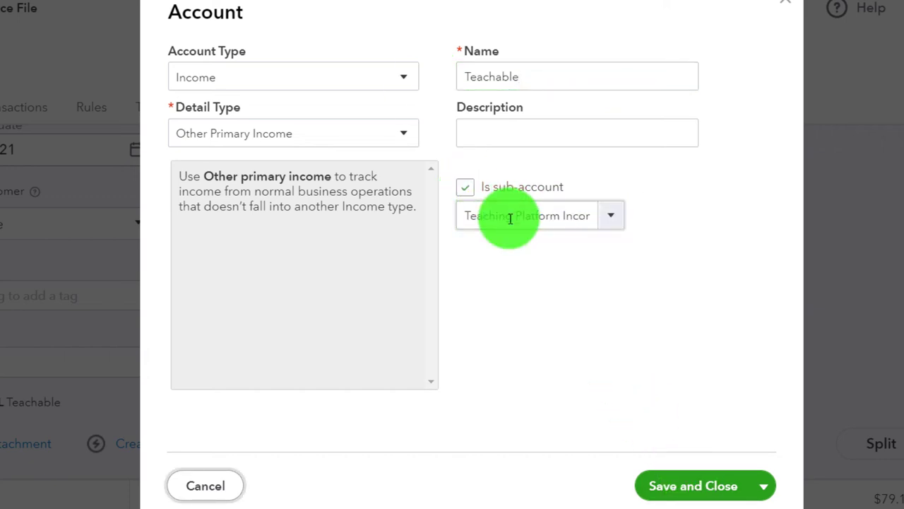
pyautogui.click(703, 492)
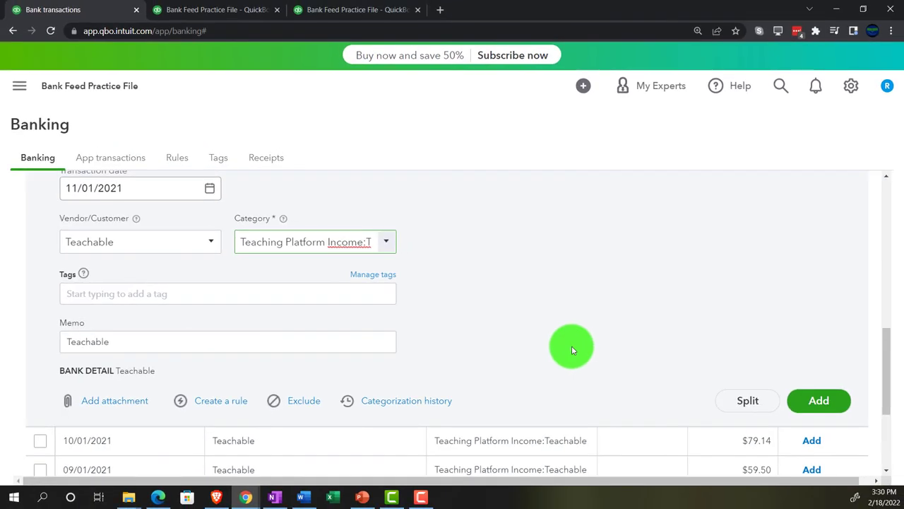
# Step: Create and save a rule named Teachable for PayPal money-in transactions containing Teachable, using the deposit's existing category and payee
pyautogui.scroll(-1, 572, 349)
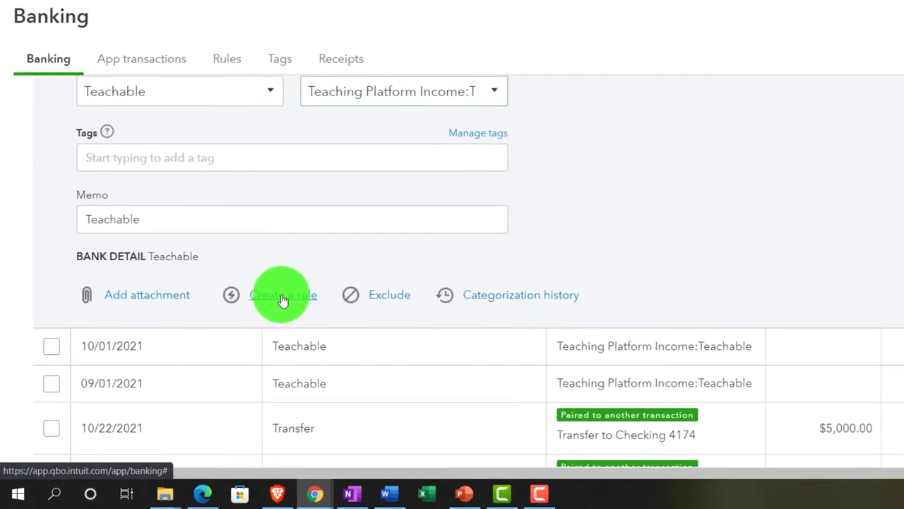
pyautogui.click(282, 300)
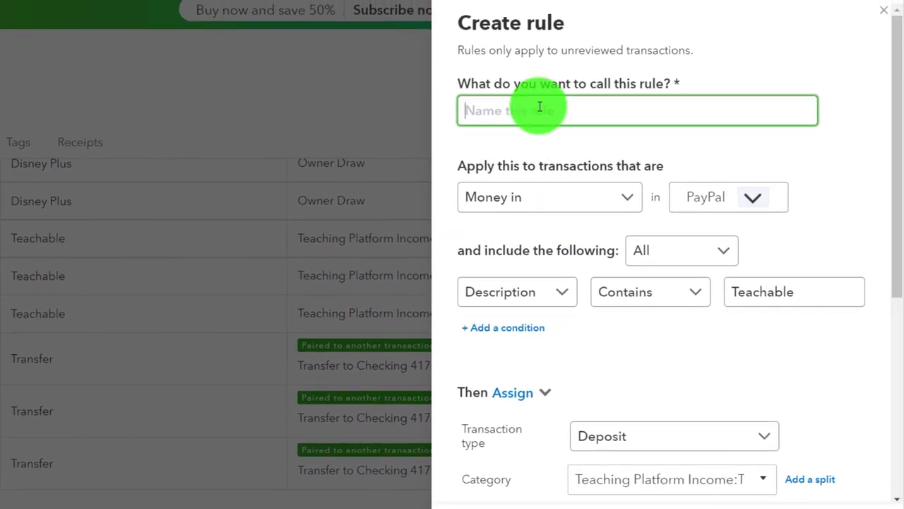
pyautogui.write('Teachable')
pyautogui.scroll(-1, 609, 233)
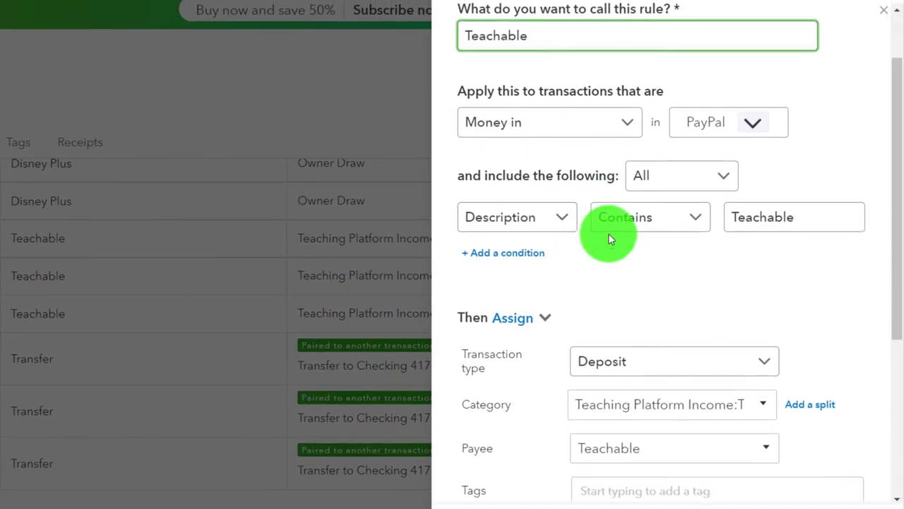
pyautogui.scroll(-1, 609, 235)
pyautogui.scroll(-3, 543, 257)
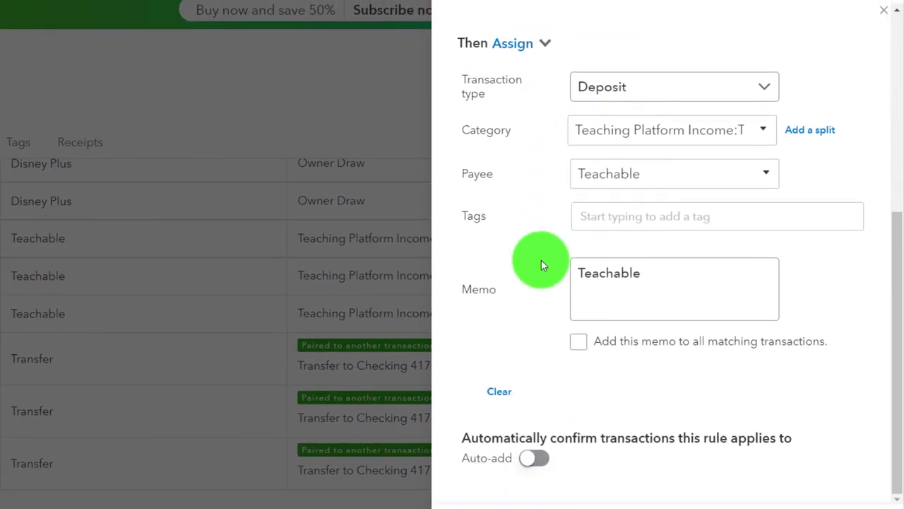
pyautogui.scroll(-1, 831, 488)
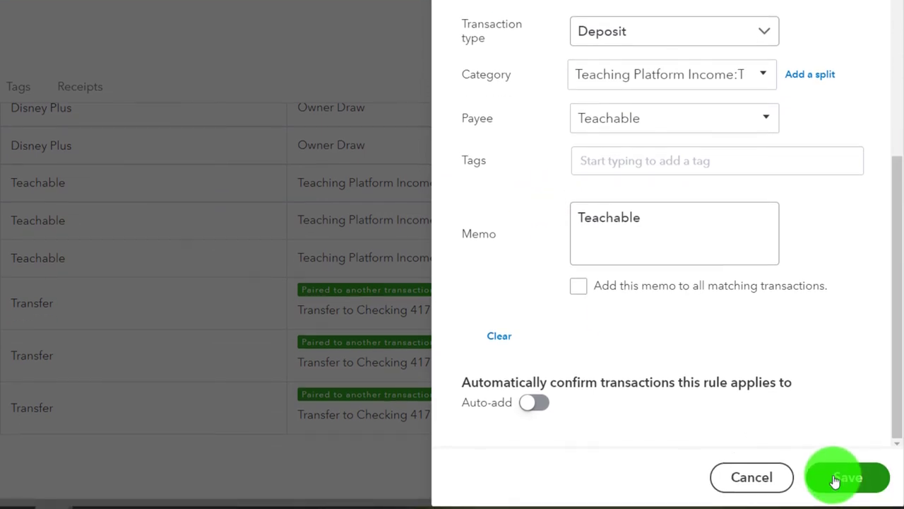
pyautogui.click(835, 480)
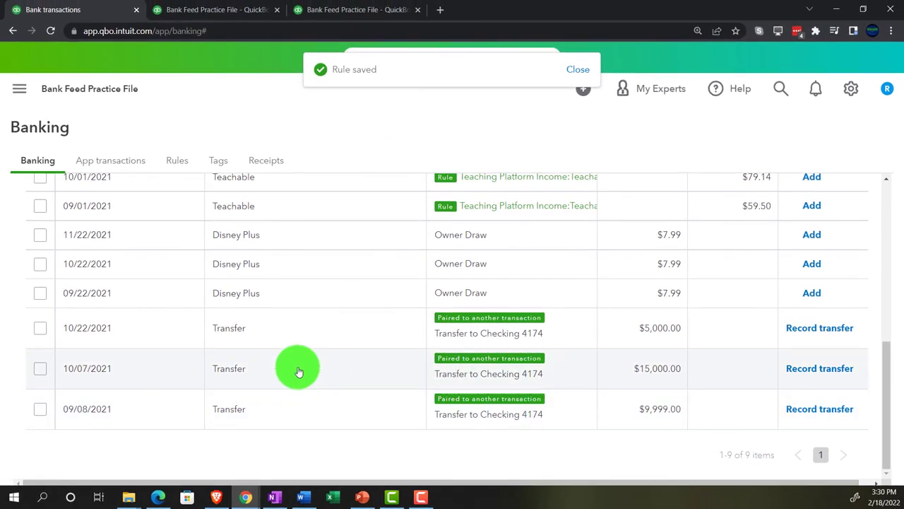
# Step: Select the three Teachable deposits dated 11/01, 10/01 and 09/01/2021 and accept them together
pyautogui.scroll(5, 277, 361)
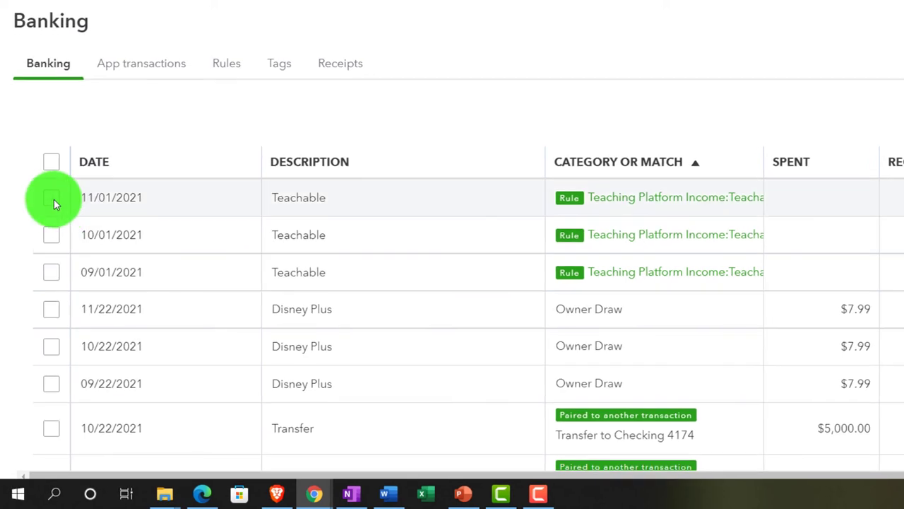
pyautogui.click(40, 228)
pyautogui.click(52, 236)
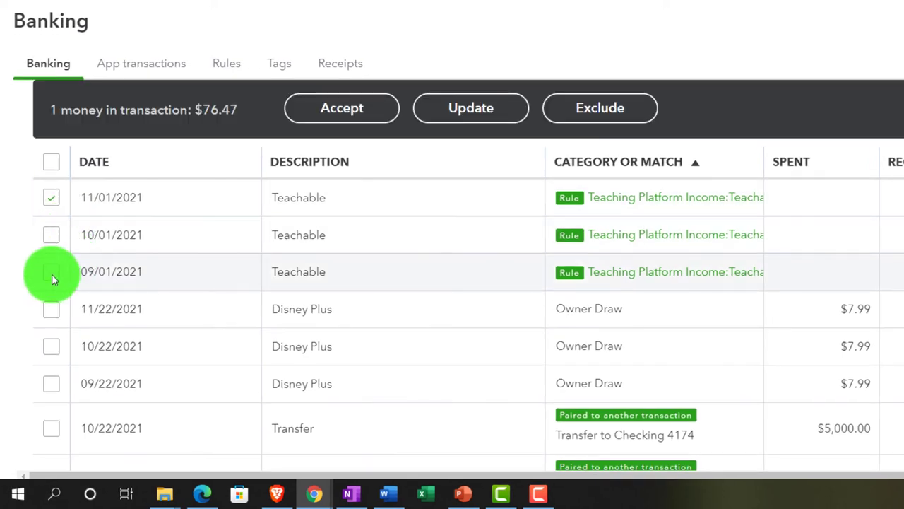
pyautogui.click(51, 273)
pyautogui.click(334, 112)
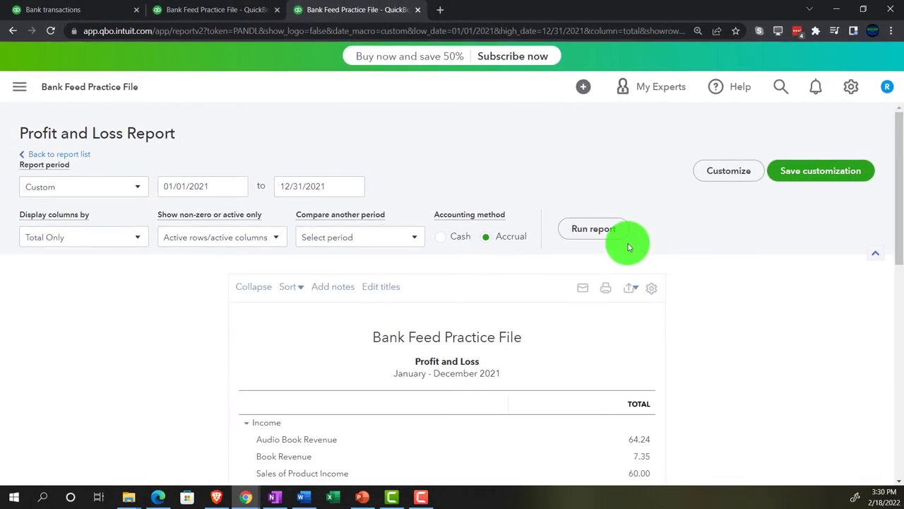
# Step: Rerun the 2021 Profit and Loss report and check the sub-accounts under Teaching Platform Income
pyautogui.click(618, 236)
pyautogui.scroll(-2, 162, 376)
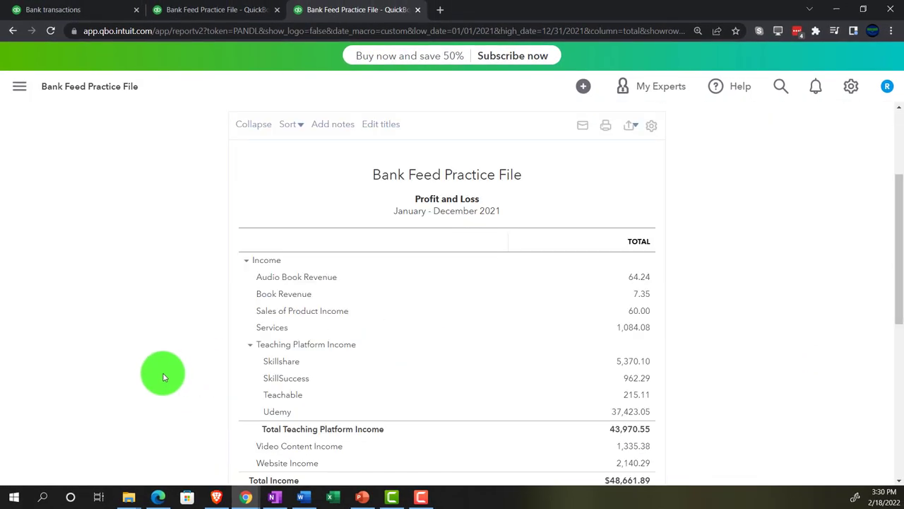
pyautogui.click(247, 345)
pyautogui.scroll(3, 188, 380)
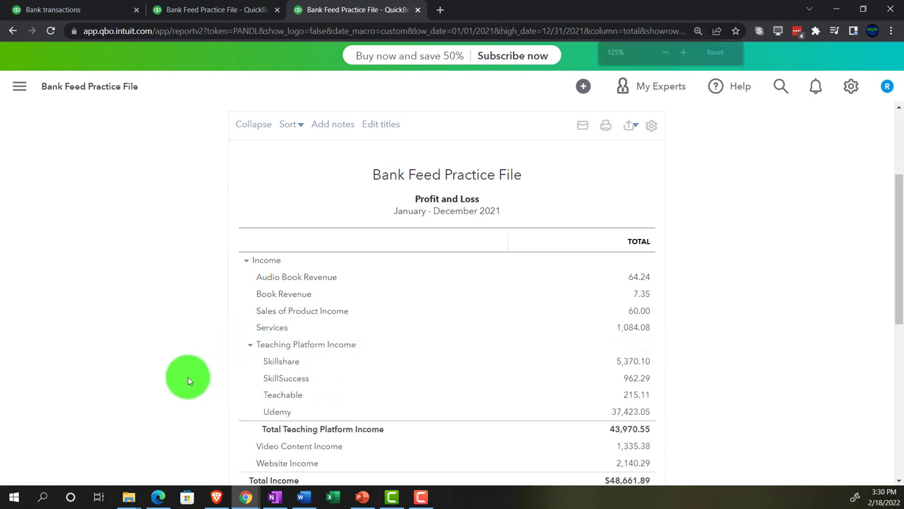
pyautogui.scroll(-1, 186, 380)
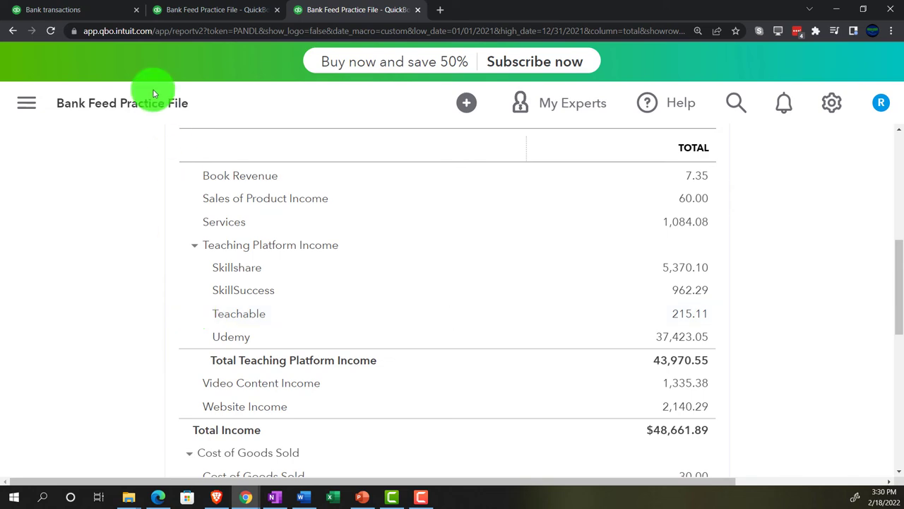
# Step: Return to the bank transactions, open the Disney Plus expense dated 11/22/2021, and set its payee to Owner
pyautogui.click(92, 10)
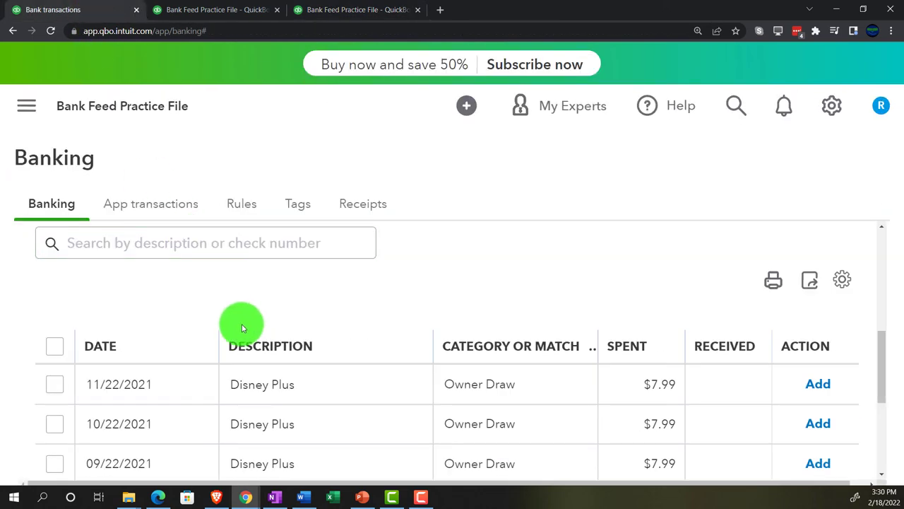
pyautogui.scroll(-1, 241, 328)
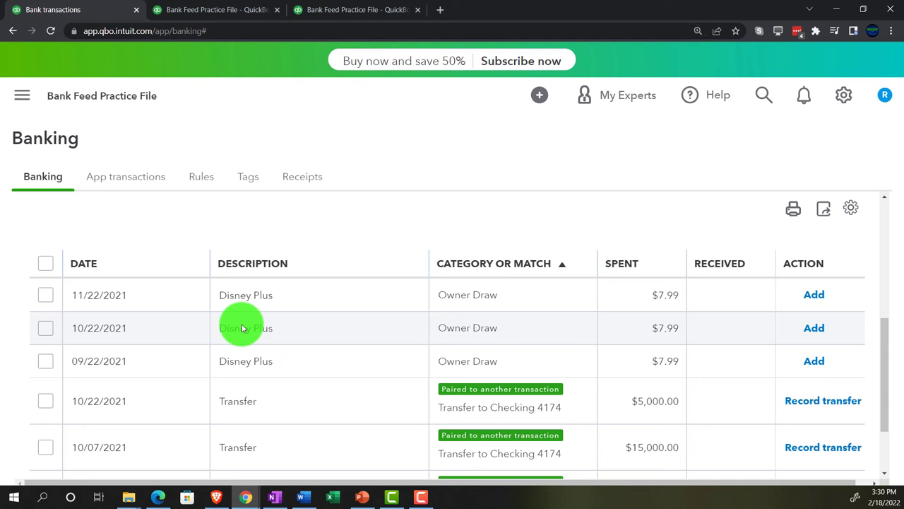
pyautogui.scroll(-1, 273, 302)
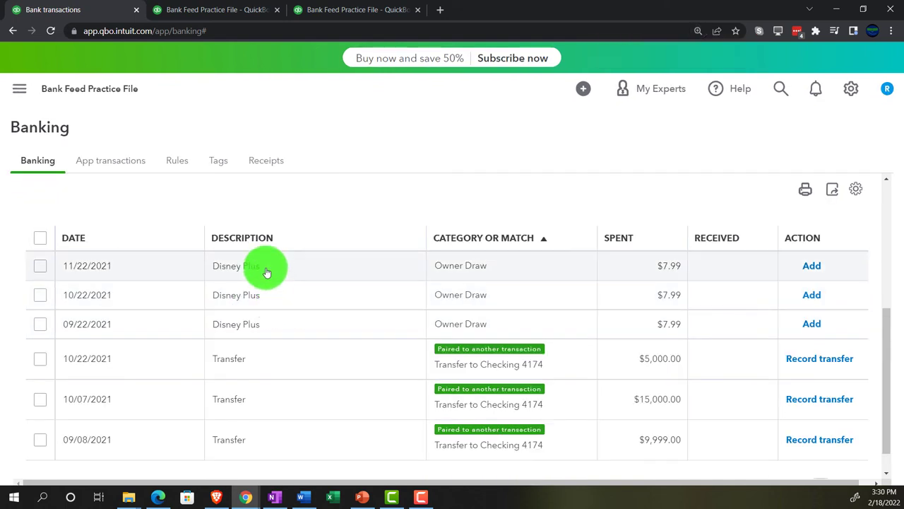
pyautogui.click(267, 271)
pyautogui.scroll(-1, 266, 272)
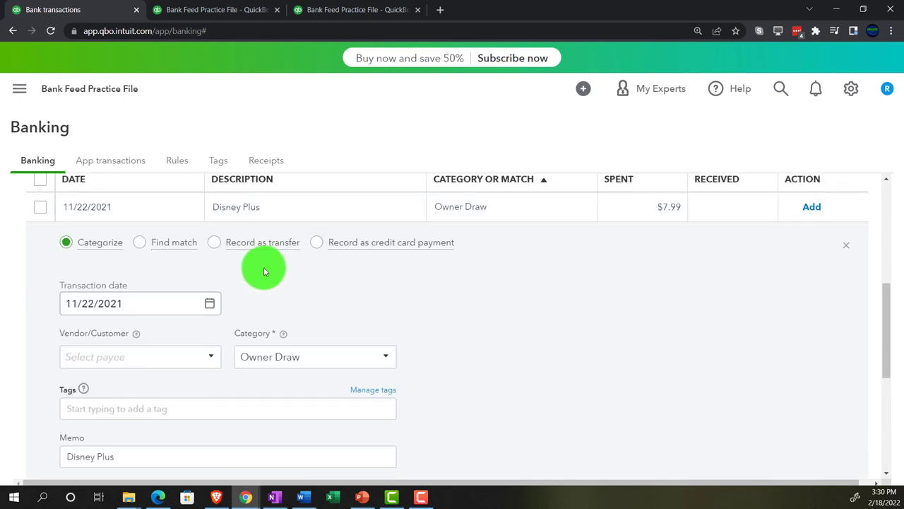
pyautogui.scroll(-1, 264, 272)
pyautogui.click(136, 297)
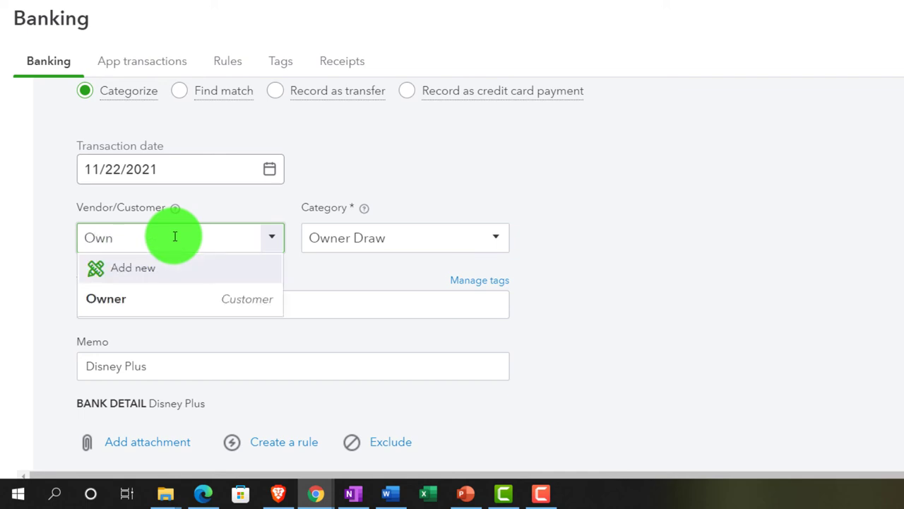
pyautogui.press('Tab')
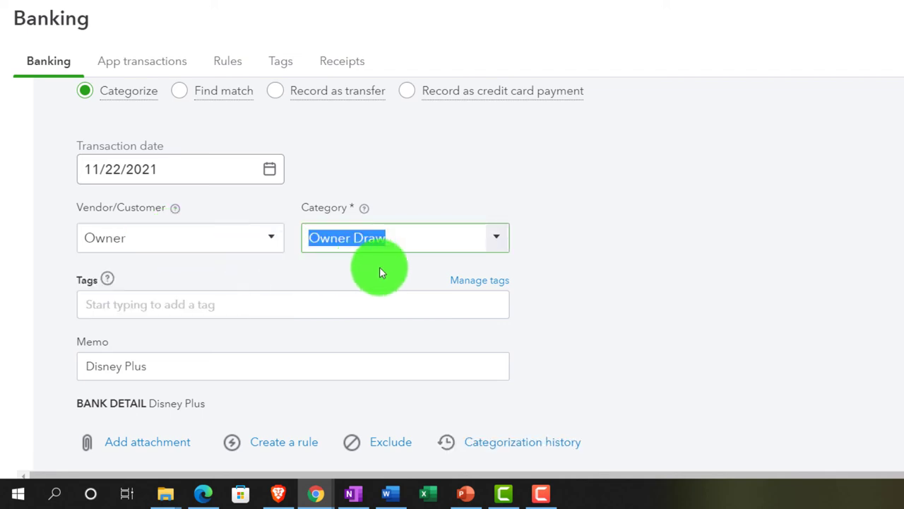
# Step: Create and save a rule named Disney Plus for PayPal money-out transactions containing Disney, assigning category Owner Draw and payee Owner
pyautogui.scroll(-1, 380, 266)
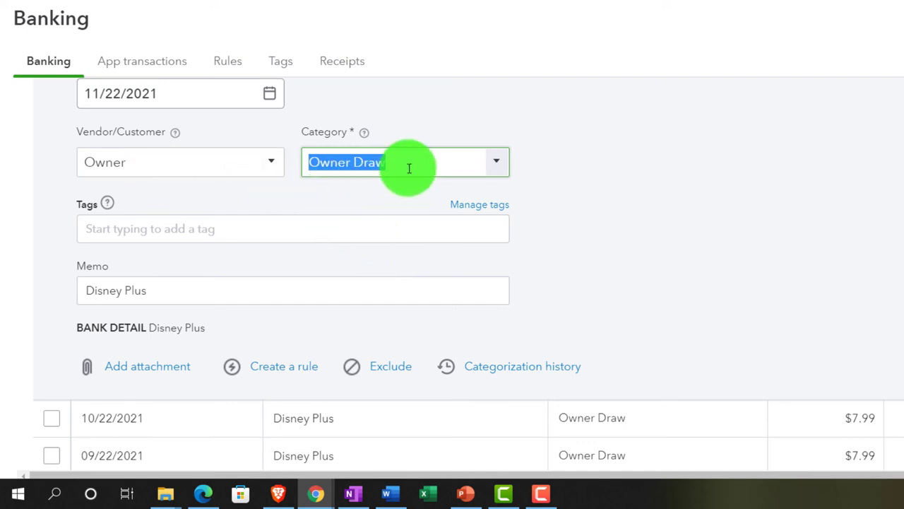
pyautogui.scroll(2, 319, 288)
pyautogui.scroll(-2, 319, 288)
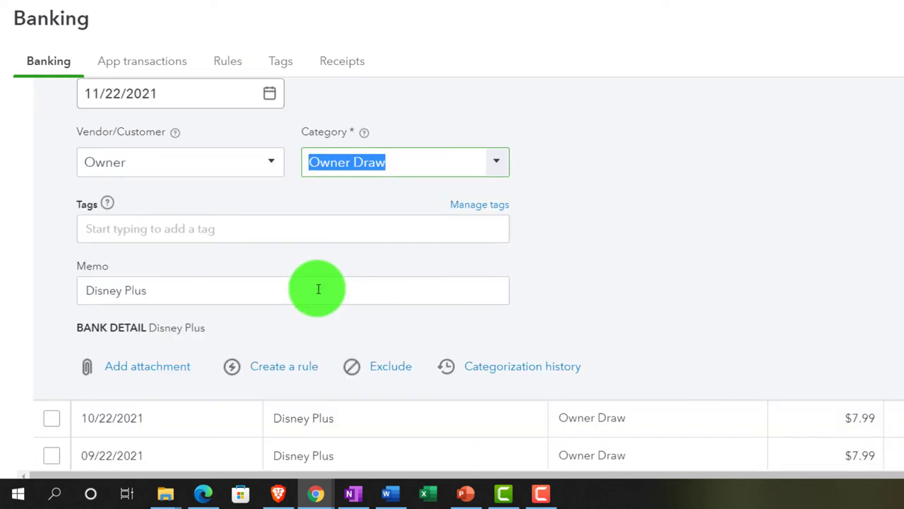
pyautogui.moveTo(234, 288); pyautogui.dragTo(77, 276)
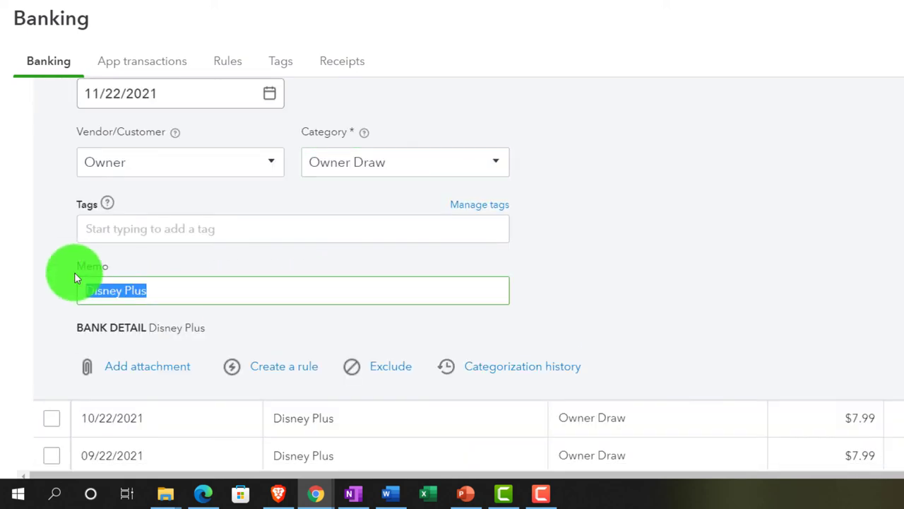
pyautogui.click(281, 367)
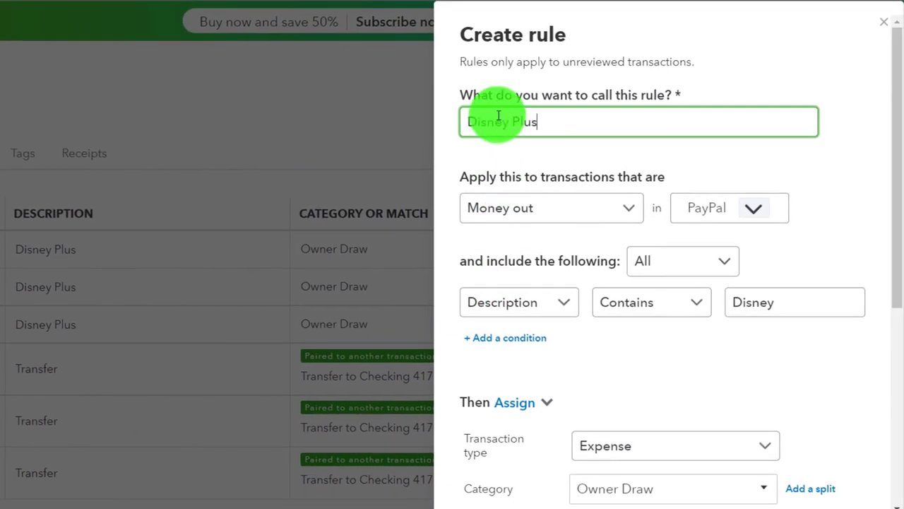
pyautogui.scroll(-3, 602, 263)
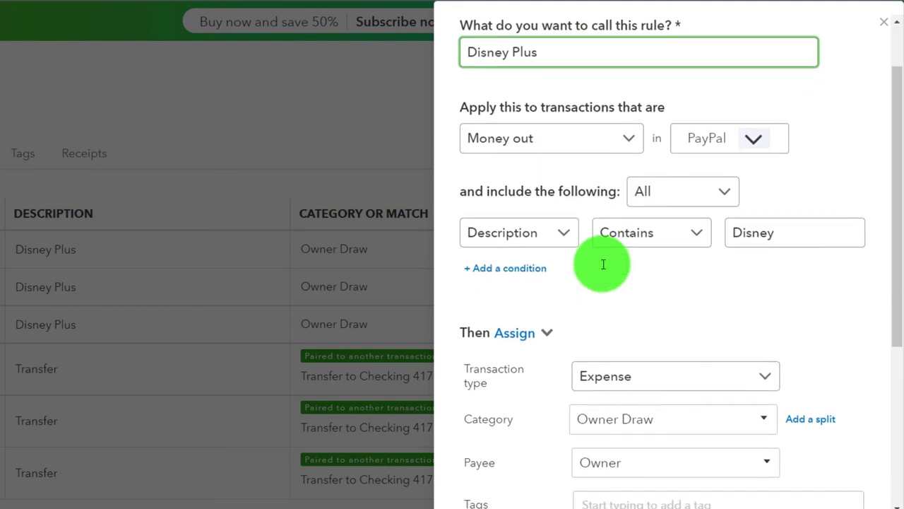
pyautogui.scroll(-3, 548, 343)
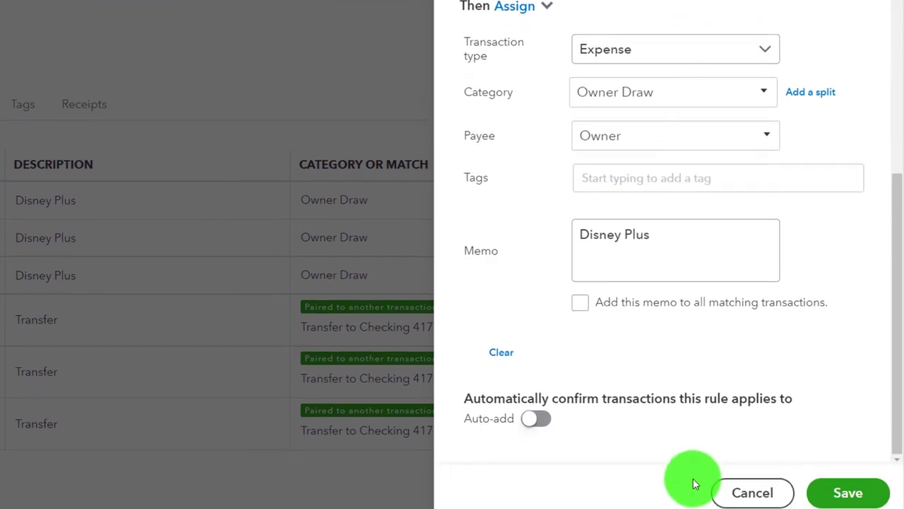
pyautogui.click(827, 479)
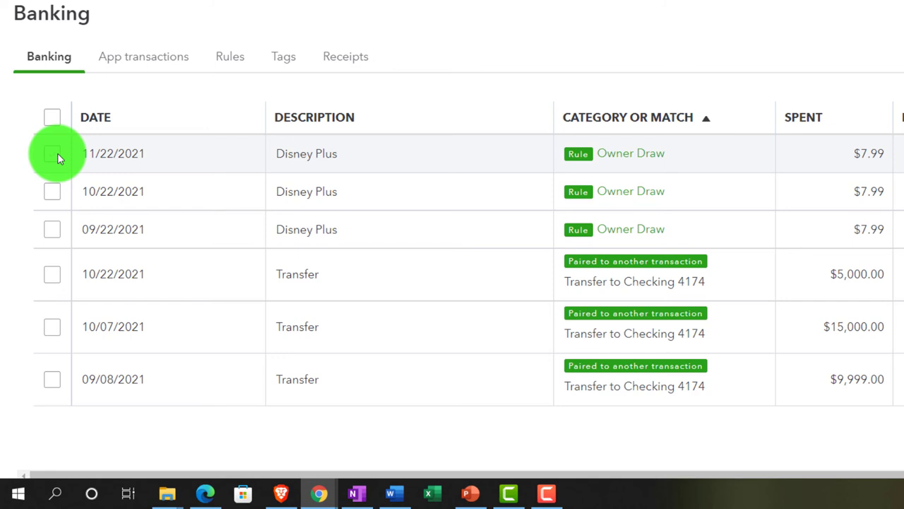
# Step: Select the three Disney Plus transactions dated 11/22, 10/22 and 09/22/2021 and accept them together
pyautogui.click(57, 154)
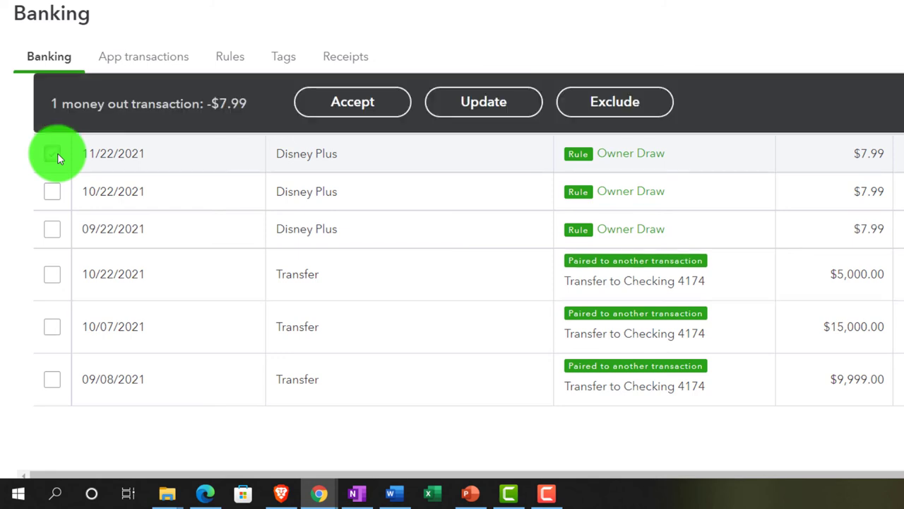
pyautogui.keyDown('shift'); pyautogui.click(55, 230); pyautogui.keyUp('shift')
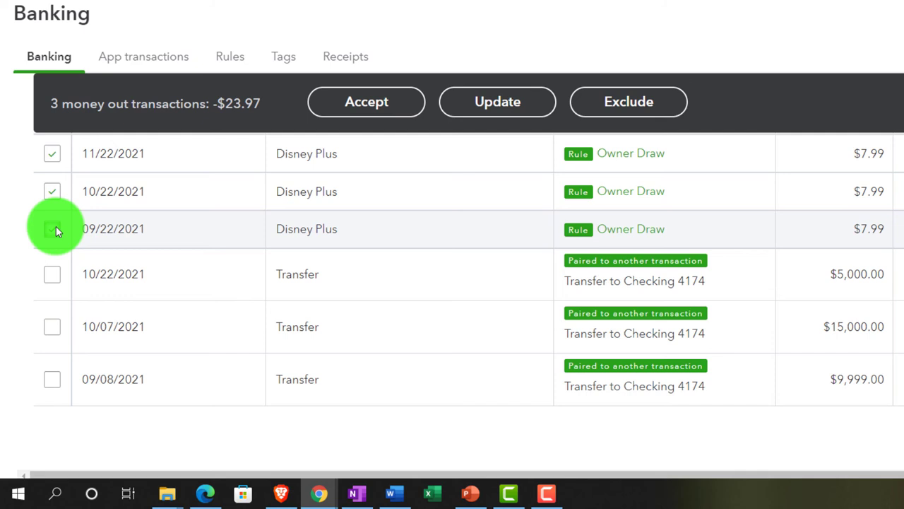
pyautogui.click(349, 114)
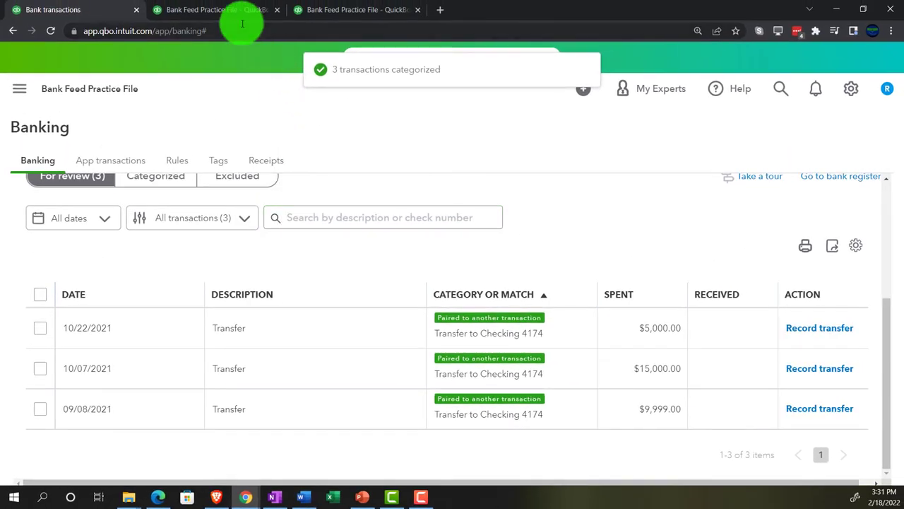
# Step: Rerun the 2021 Balance Sheet report to refresh the bank account balances
pyautogui.click(227, 10)
pyautogui.scroll(10, 347, 303)
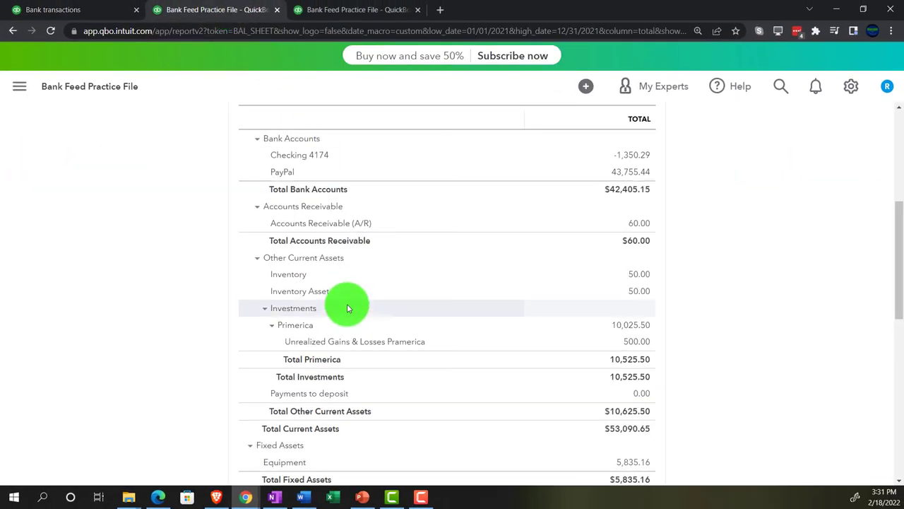
pyautogui.click(580, 232)
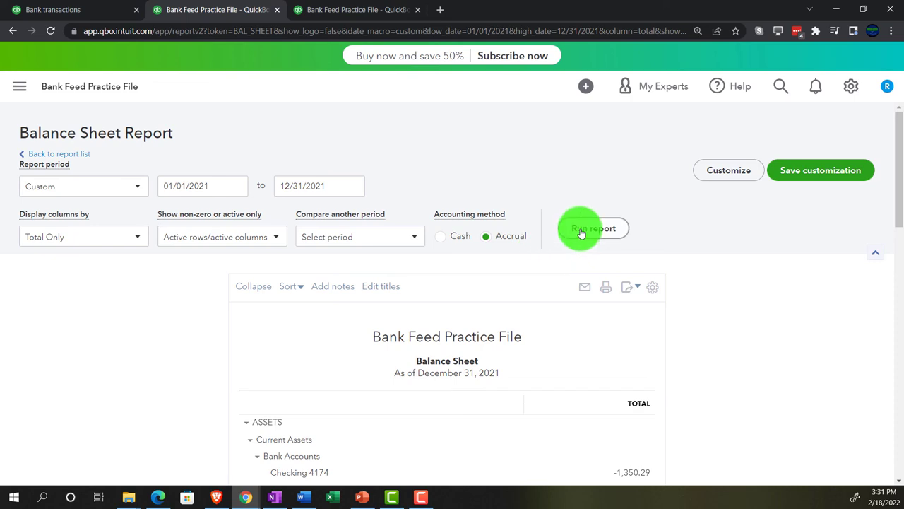
pyautogui.scroll(-2, 580, 233)
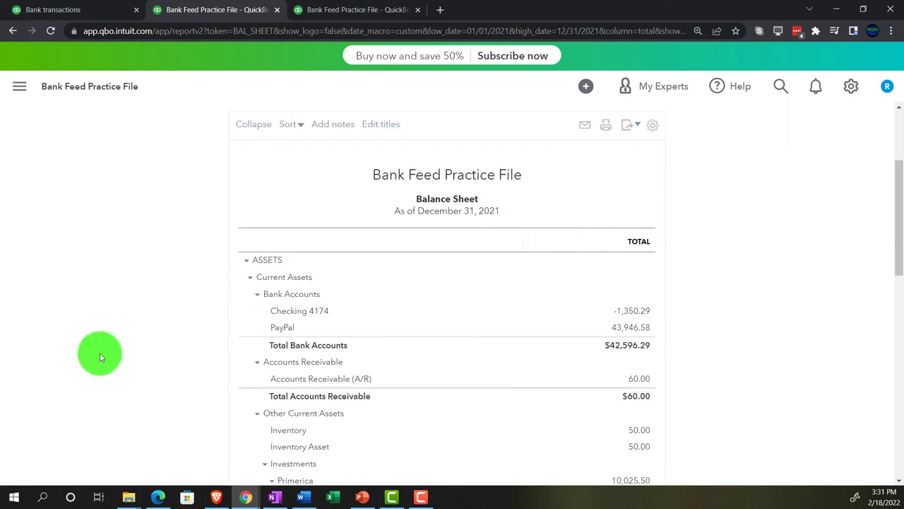
# Step: Examine the bank accounts on the Balance Sheet and open the transaction report behind the PayPal balance
pyautogui.hotkey('ctrl', '+')
pyautogui.hotkey('ctrl', '+')
pyautogui.hotkey('ctrl', '+')
pyautogui.hotkey('ctrl', '+')
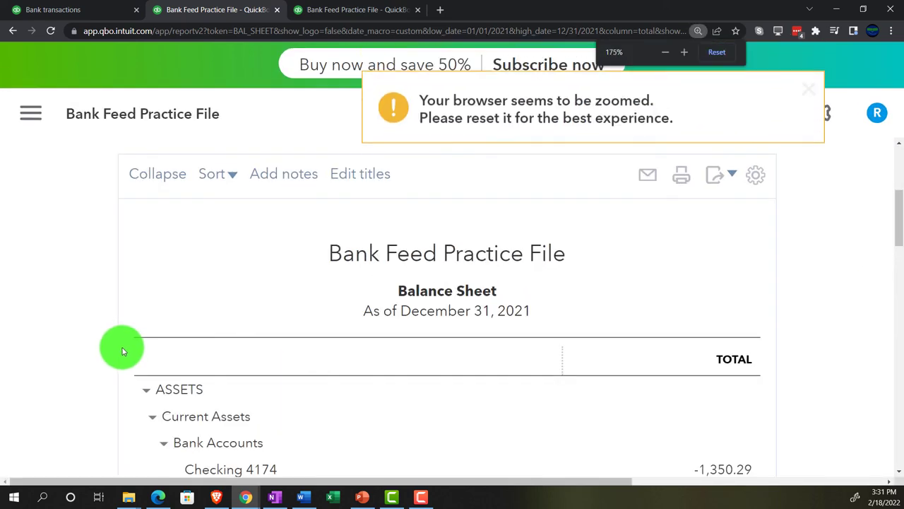
pyautogui.scroll(-3, 117, 349)
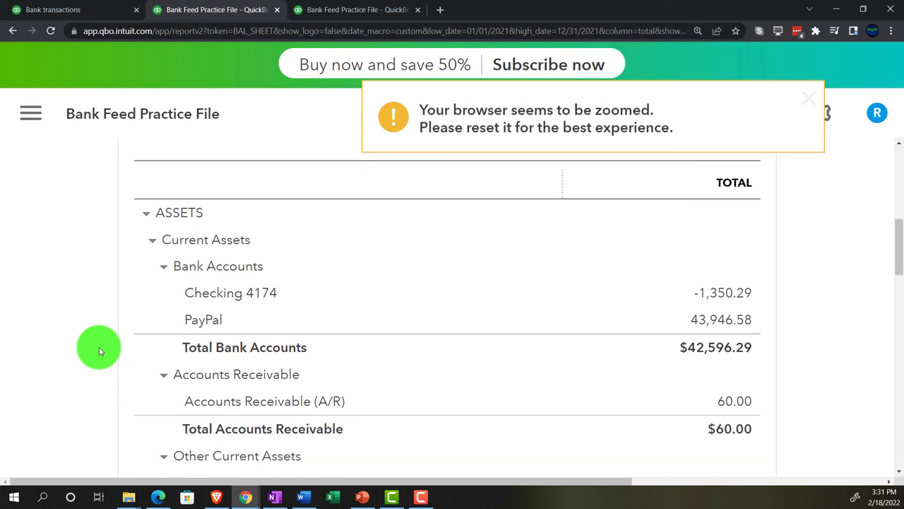
pyautogui.scroll(-1, 99, 346)
pyautogui.scroll(1, 99, 347)
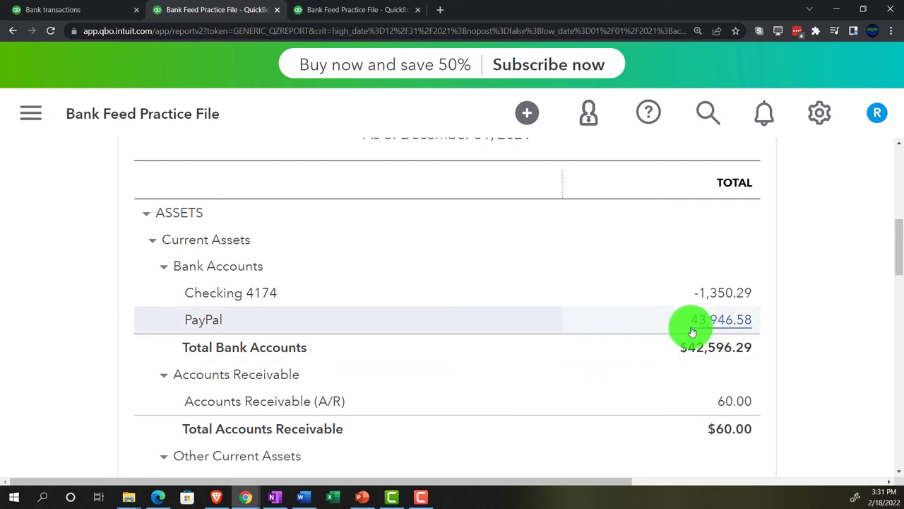
pyautogui.click(692, 333)
pyautogui.hotkey('ctrl', '-')
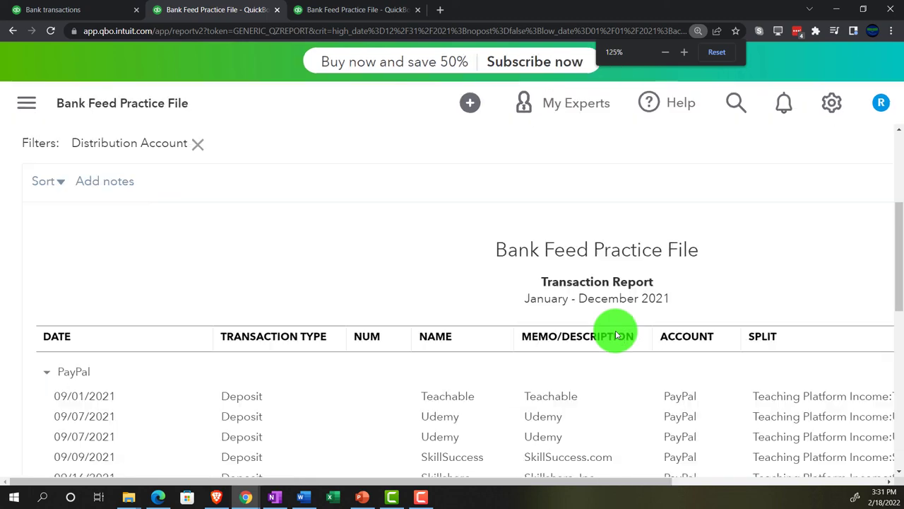
# Step: Review the deposits and Disney Plus expenses in the PayPal transaction report and return to the Balance Sheet
pyautogui.hotkey('ctrl', '-')
pyautogui.hotkey('ctrl', '-')
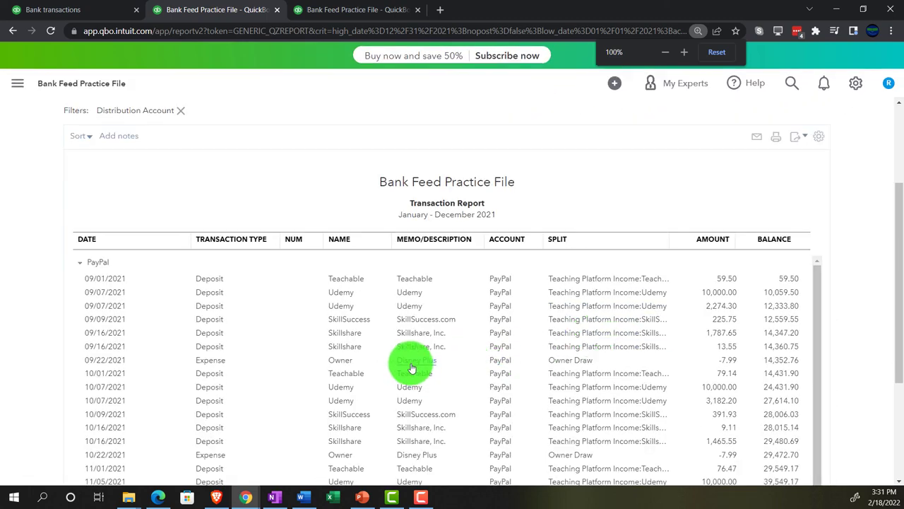
pyautogui.scroll(-3, 131, 363)
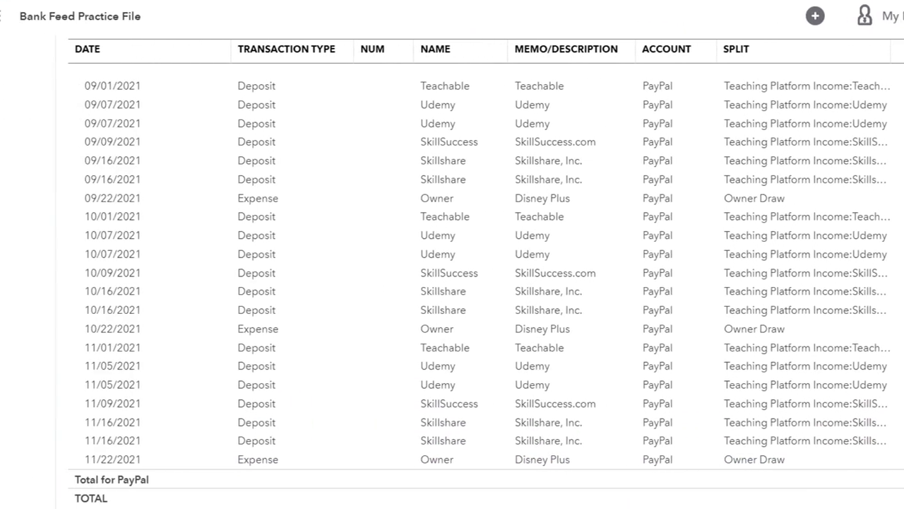
pyautogui.scroll(5, 63, 394)
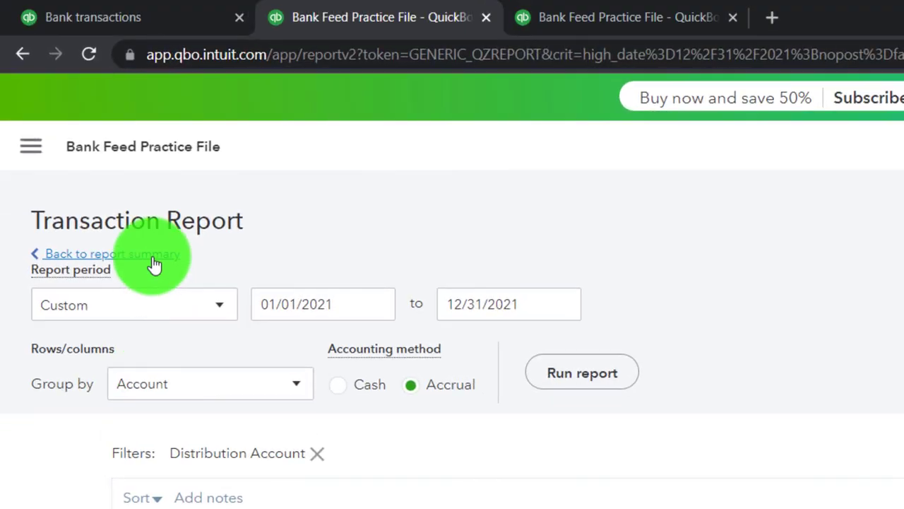
pyautogui.click(159, 227)
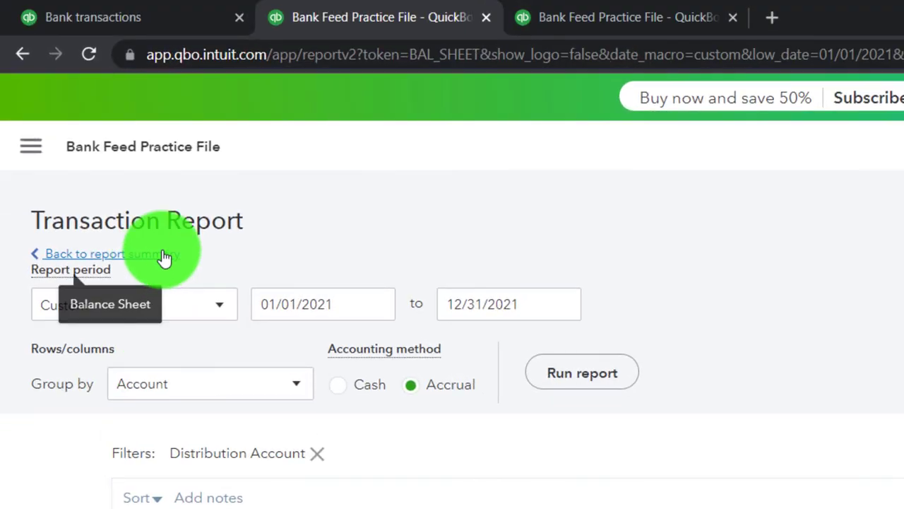
# Step: Glance at the Profit and Loss report, then open the transaction report behind Owner Draw in the Balance Sheet's equity section
pyautogui.scroll(-5, 395, 176)
pyautogui.click(321, 11)
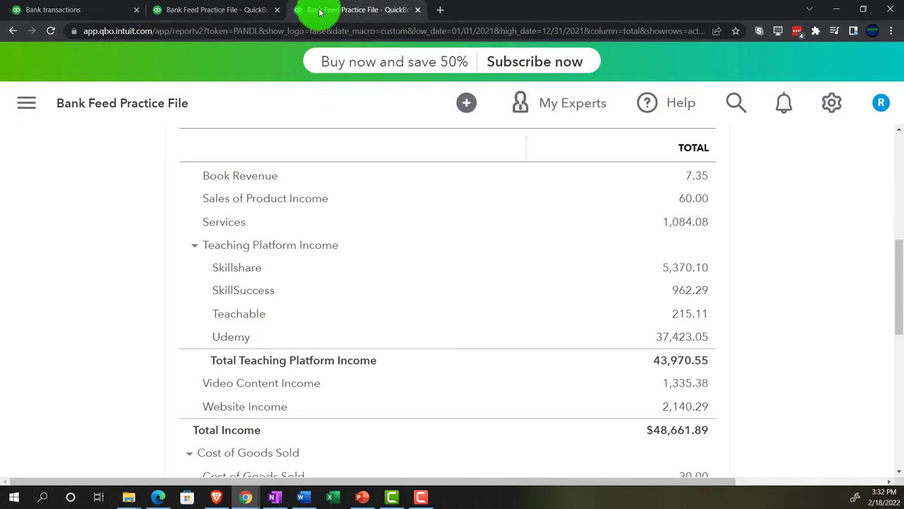
pyautogui.click(232, 12)
pyautogui.hotkey('ctrl', '+')
pyautogui.hotkey('ctrl', '+')
pyautogui.hotkey('ctrl', '+')
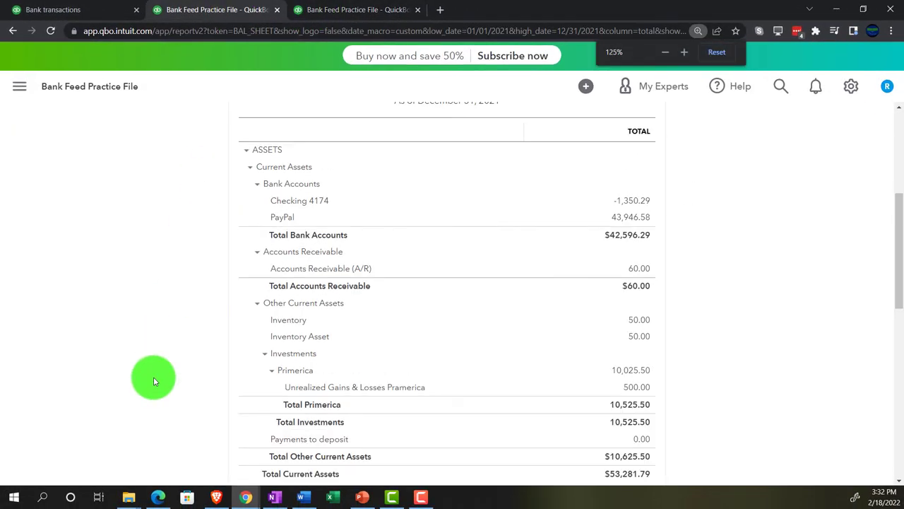
pyautogui.scroll(-6, 154, 376)
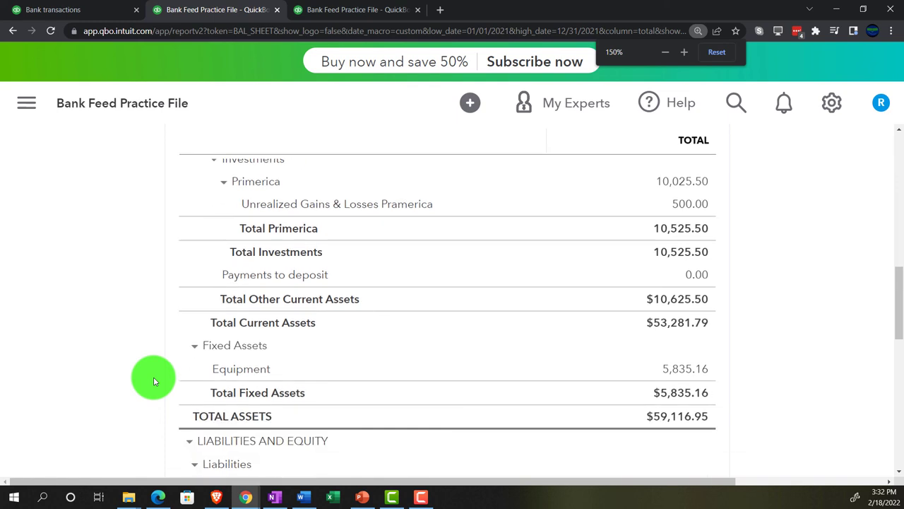
pyautogui.scroll(-5, 153, 376)
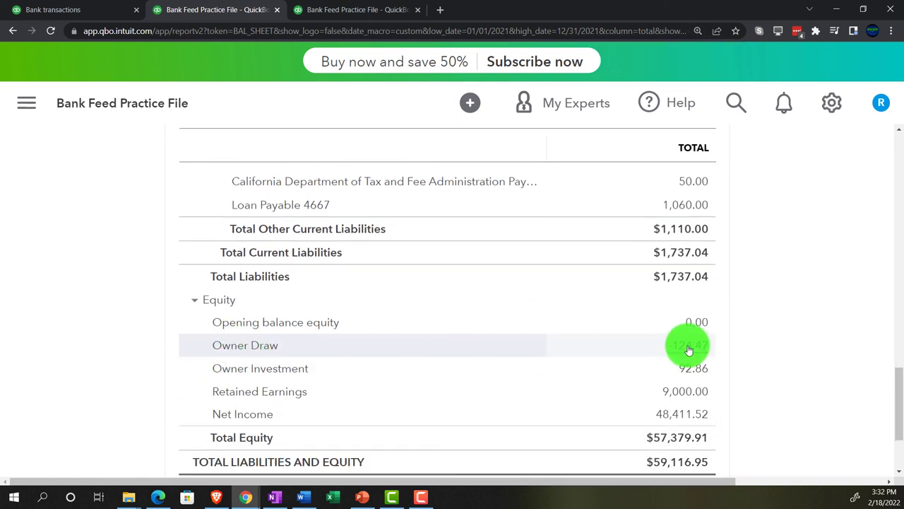
pyautogui.click(688, 348)
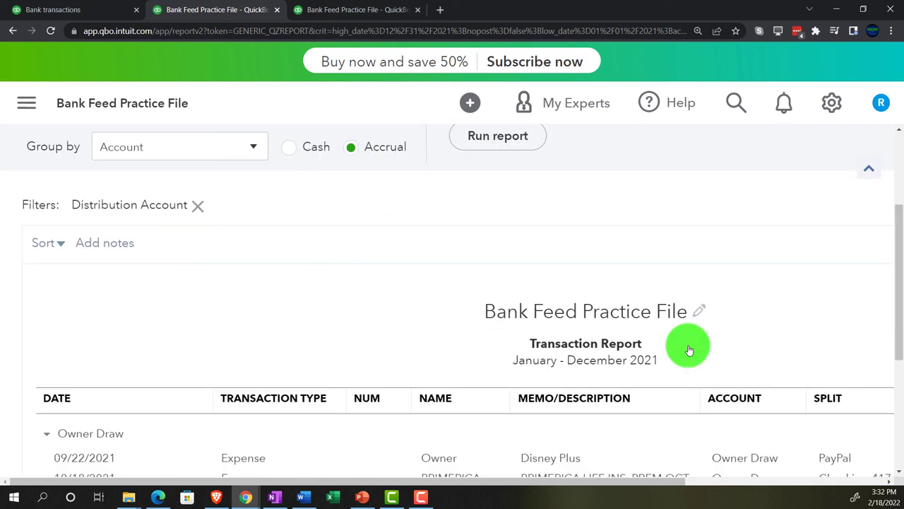
# Step: Check the Disney Plus entries in the Owner Draw transaction report and return to the Balance Sheet
pyautogui.hotkey('ctrl', '-')
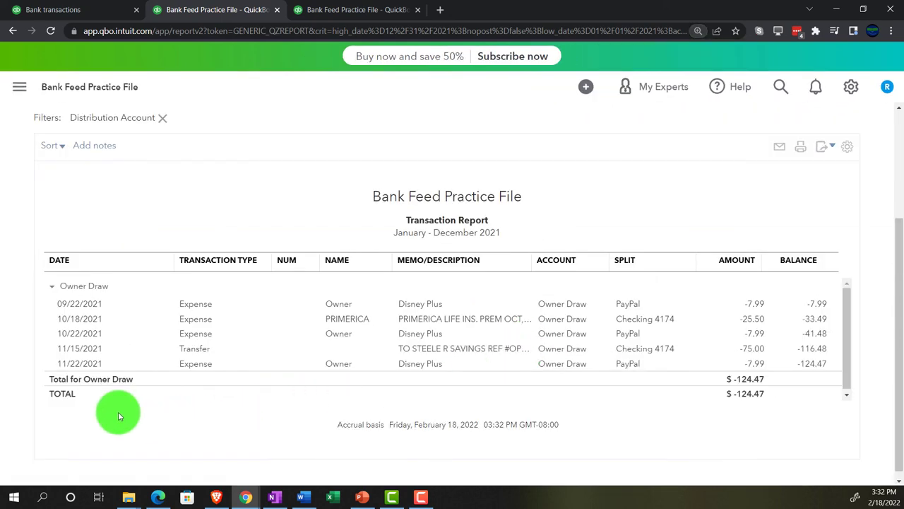
pyautogui.scroll(3, 35, 400)
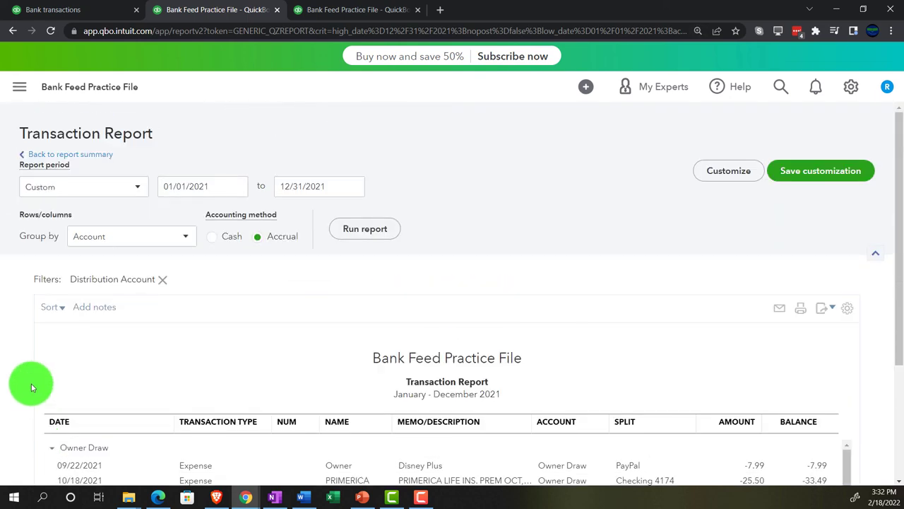
pyautogui.click(88, 157)
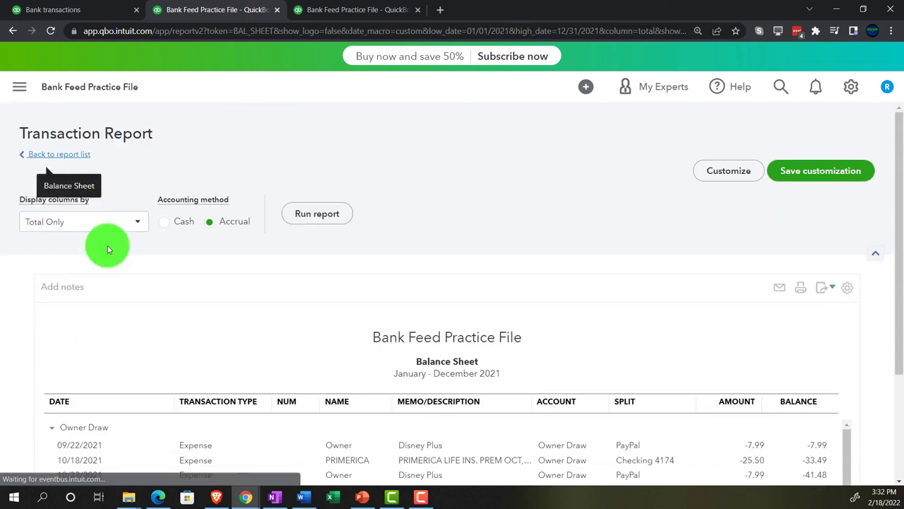
# Step: Examine the Balance Sheet from the equity section back up through the liabilities to the current assets
pyautogui.scroll(-10, 155, 361)
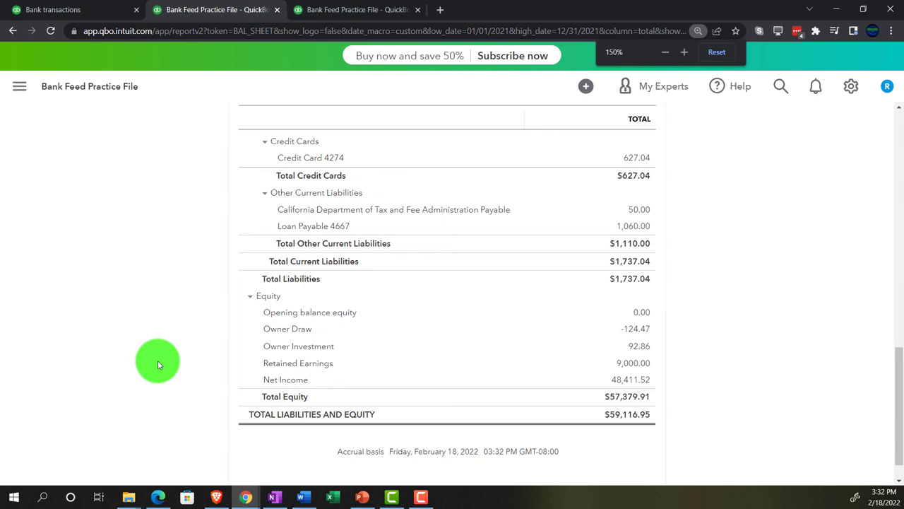
pyautogui.hotkey('ctrl', '+')
pyautogui.hotkey('ctrl', '+')
pyautogui.hotkey('ctrl', '+')
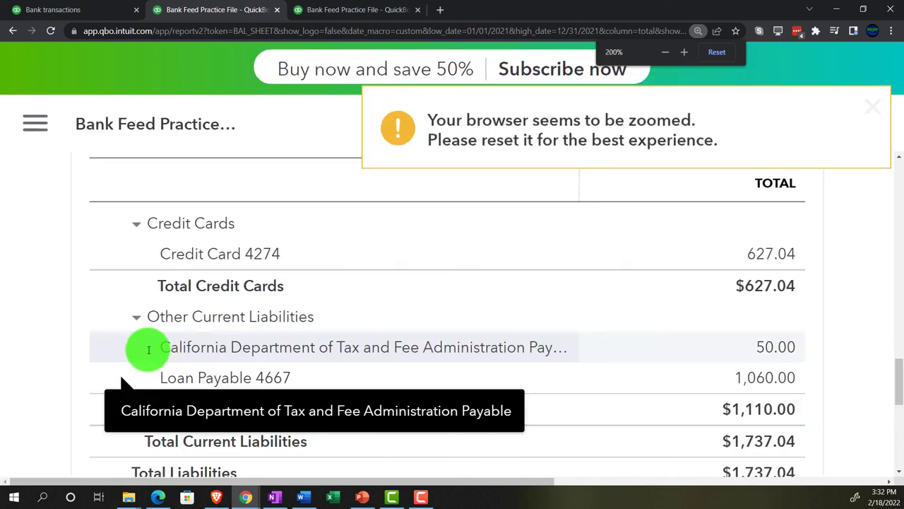
pyautogui.scroll(8, 136, 367)
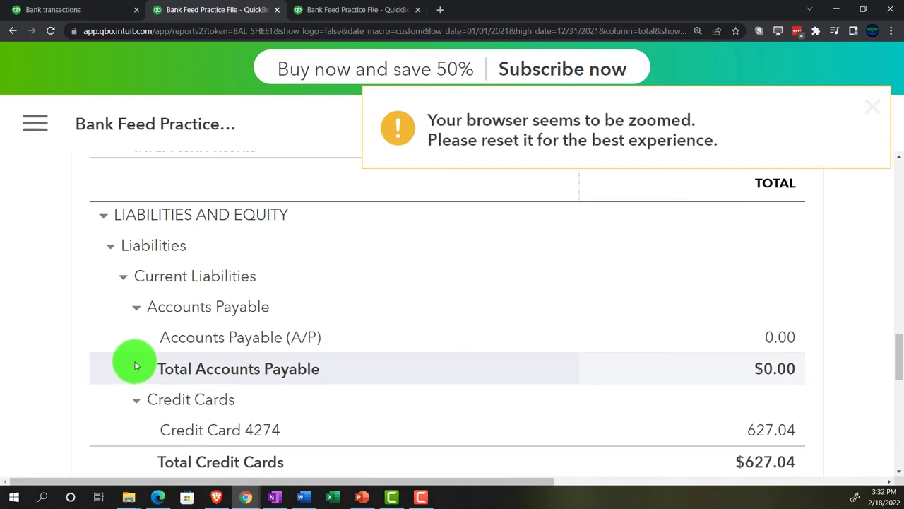
pyautogui.scroll(3, 127, 347)
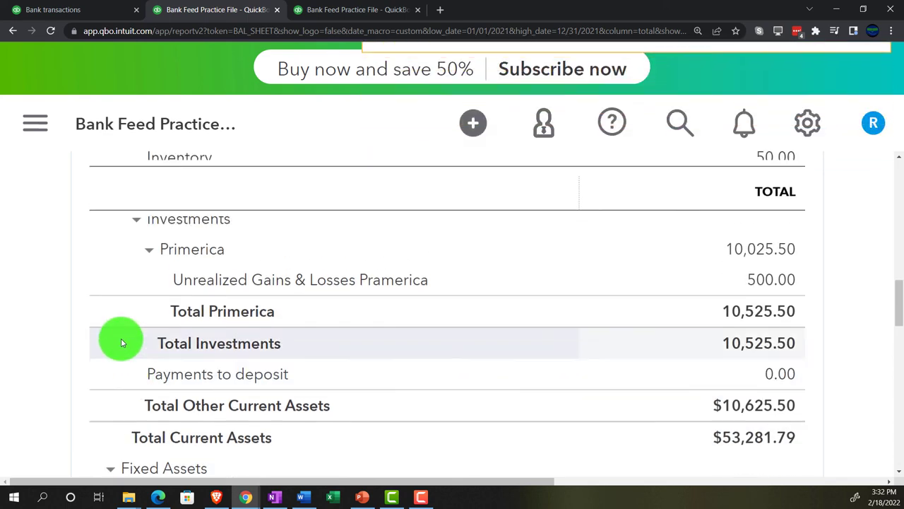
# Step: Return to the bank transactions page and review the PayPal transfers still for review and the bank account cards
pyautogui.click(95, 14)
pyautogui.hotkey('ctrl', '-')
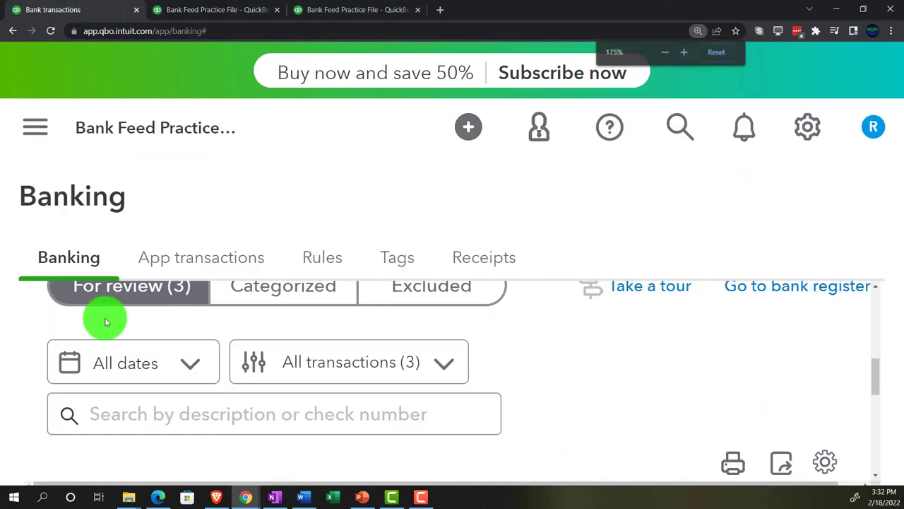
pyautogui.hotkey('ctrl', '-')
pyautogui.hotkey('ctrl', '-')
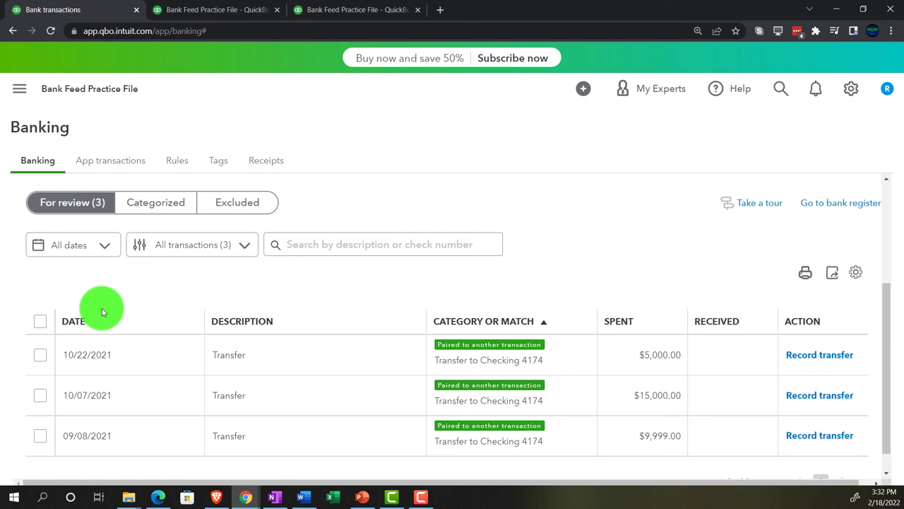
pyautogui.scroll(5, 101, 308)
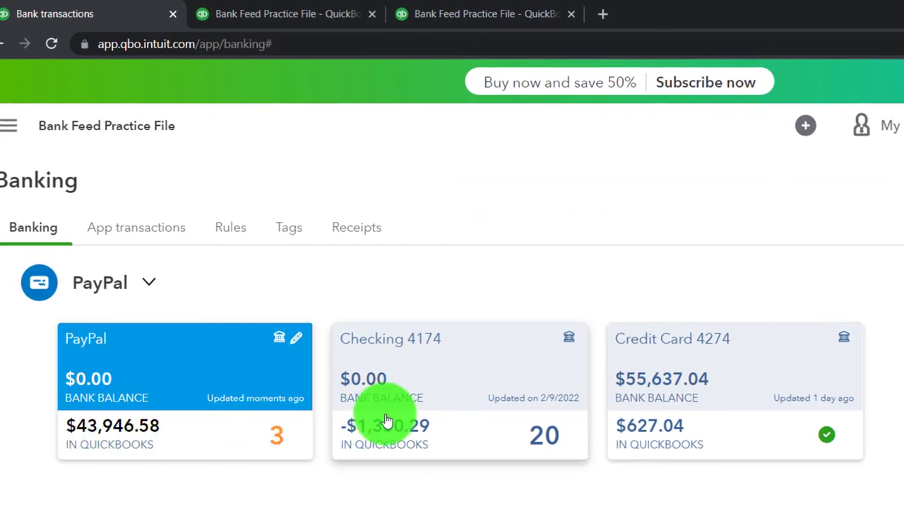